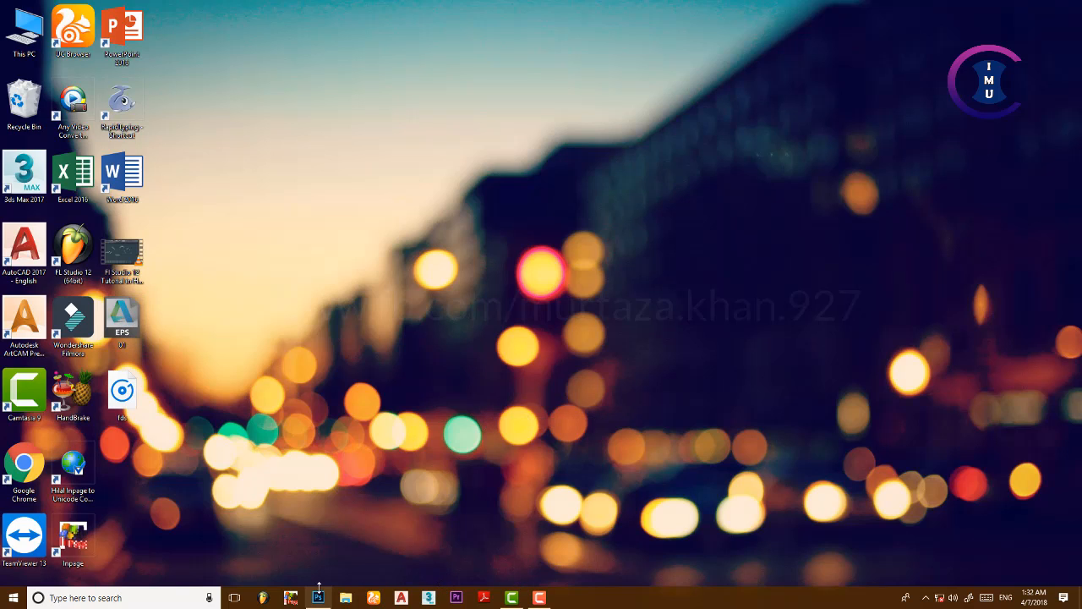
- Open the desktop EPS file 01 in Photoshop as a separate document beside the dandelion photo
mouse_move(321, 598)
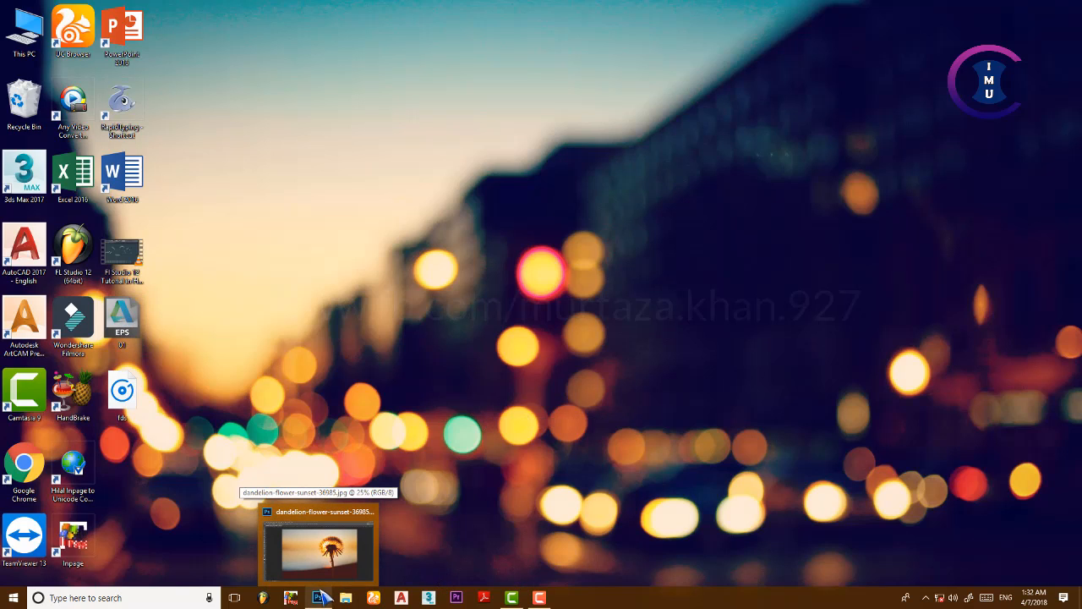
mouse_move(321, 558)
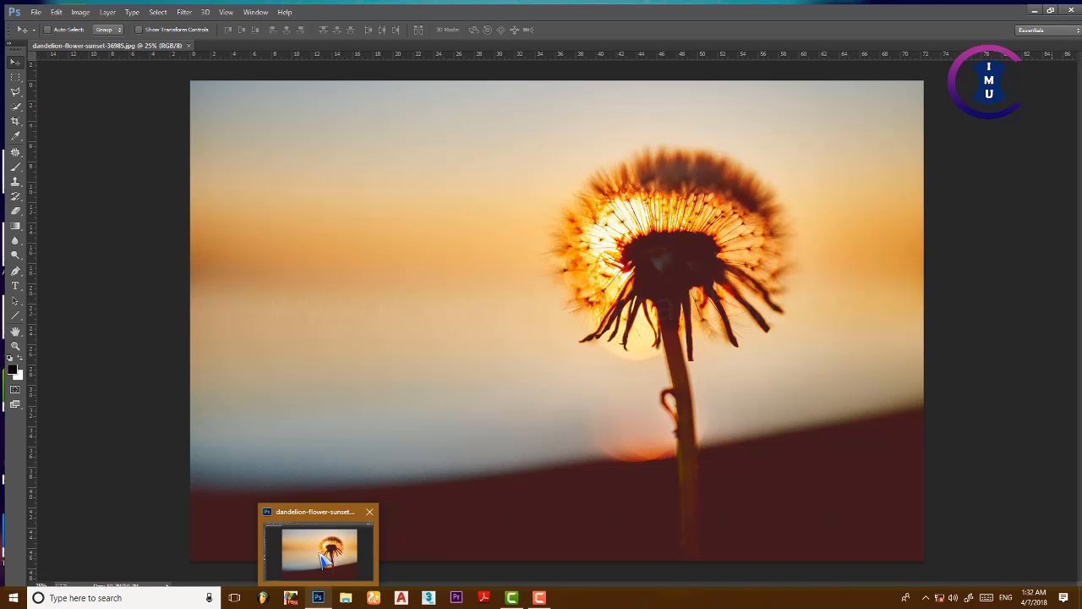
key(super+d)
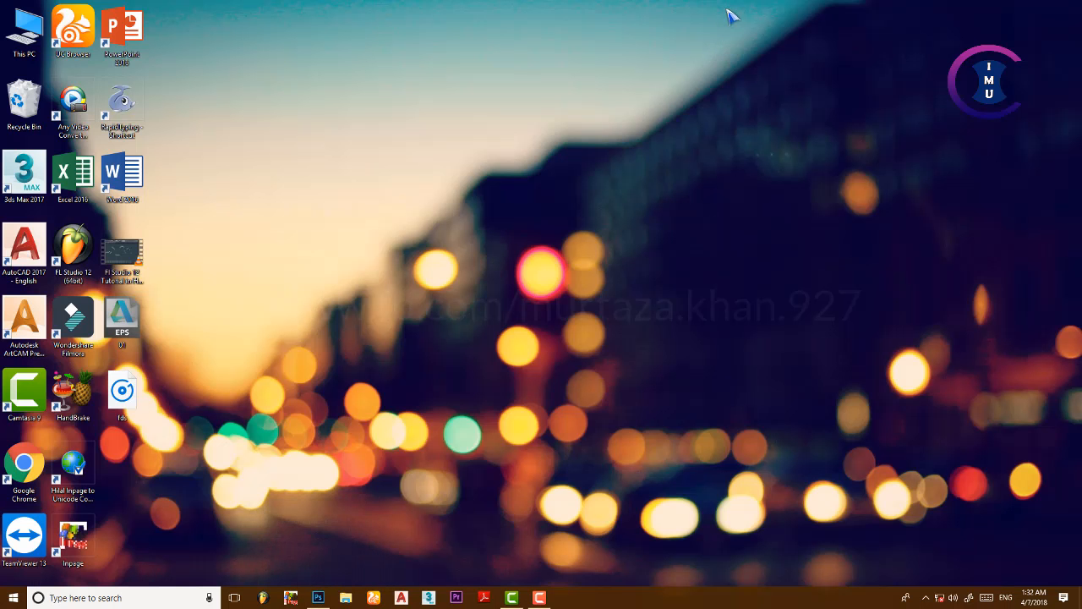
drag(139, 334, 393, 235)
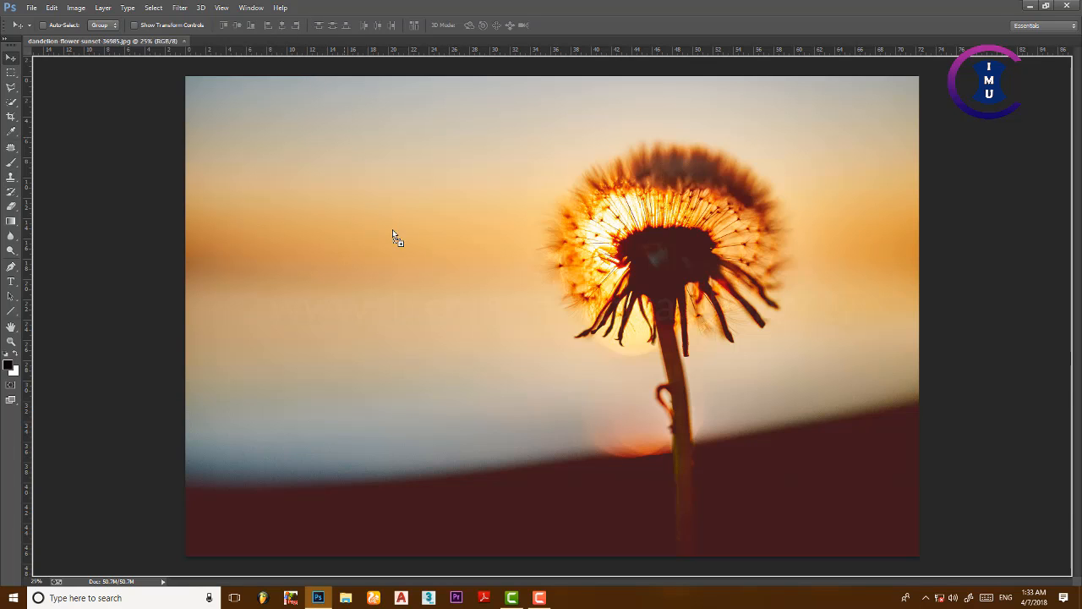
drag(478, 425, 485, 334)
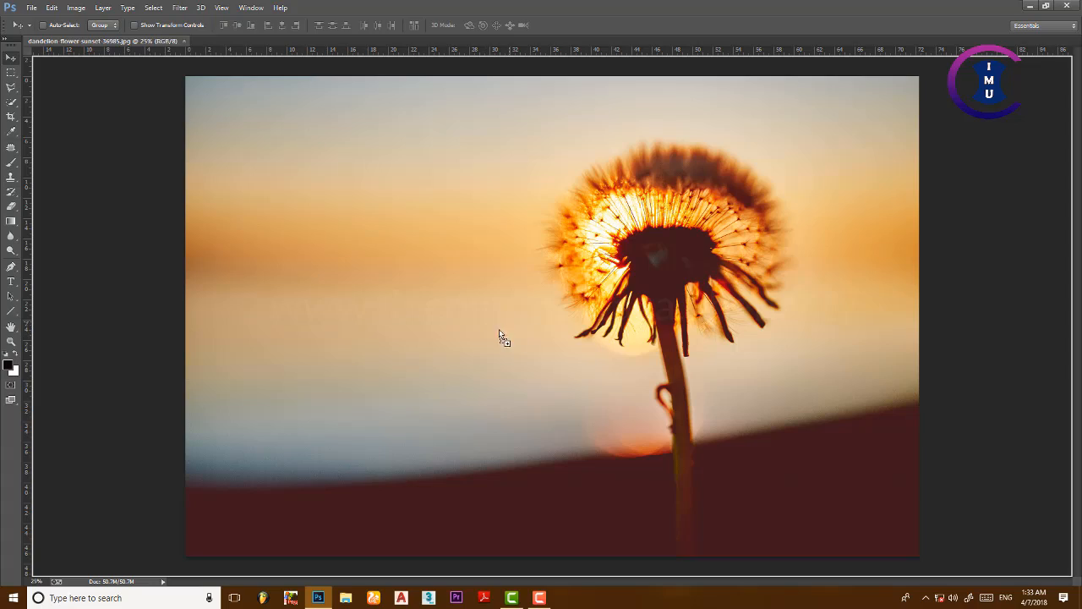
drag(530, 284, 249, 42)
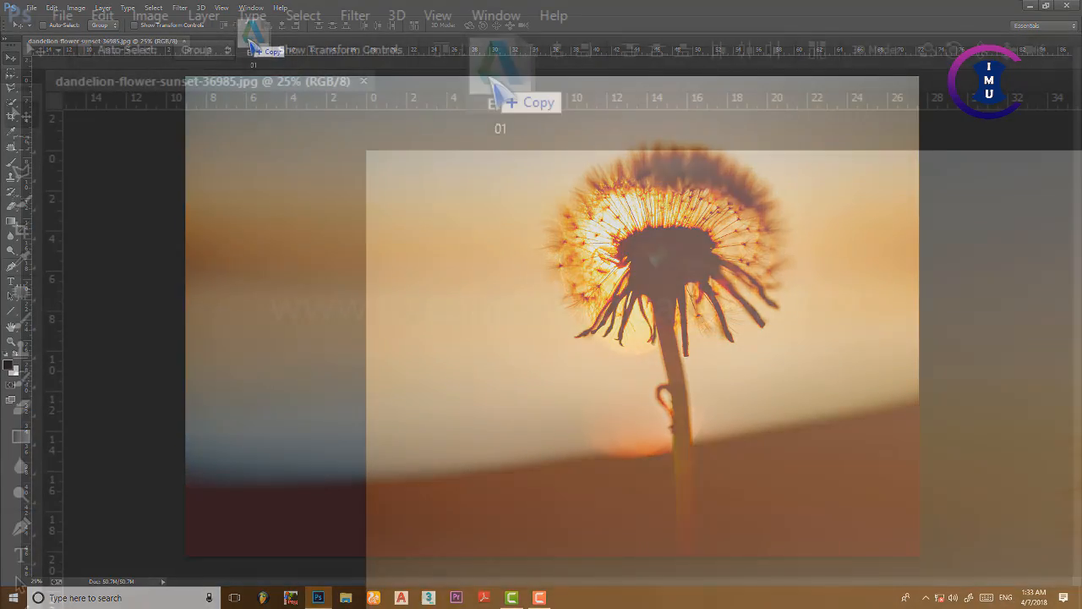
drag(492, 80, 492, 80)
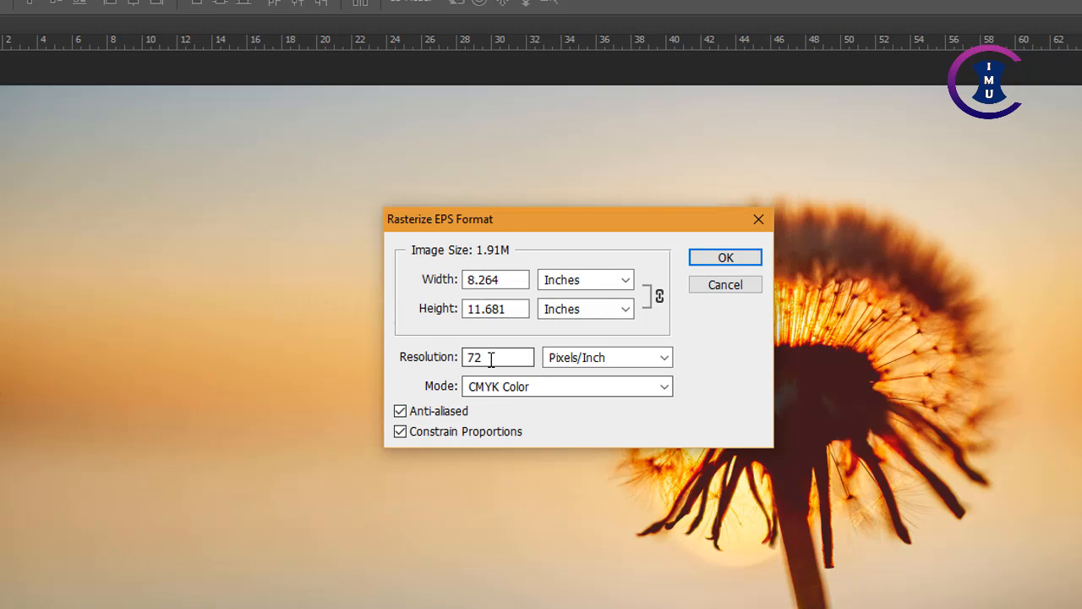
- Rasterize the EPS file at a resolution of 200 pixels/inch
drag(497, 359, 458, 360)
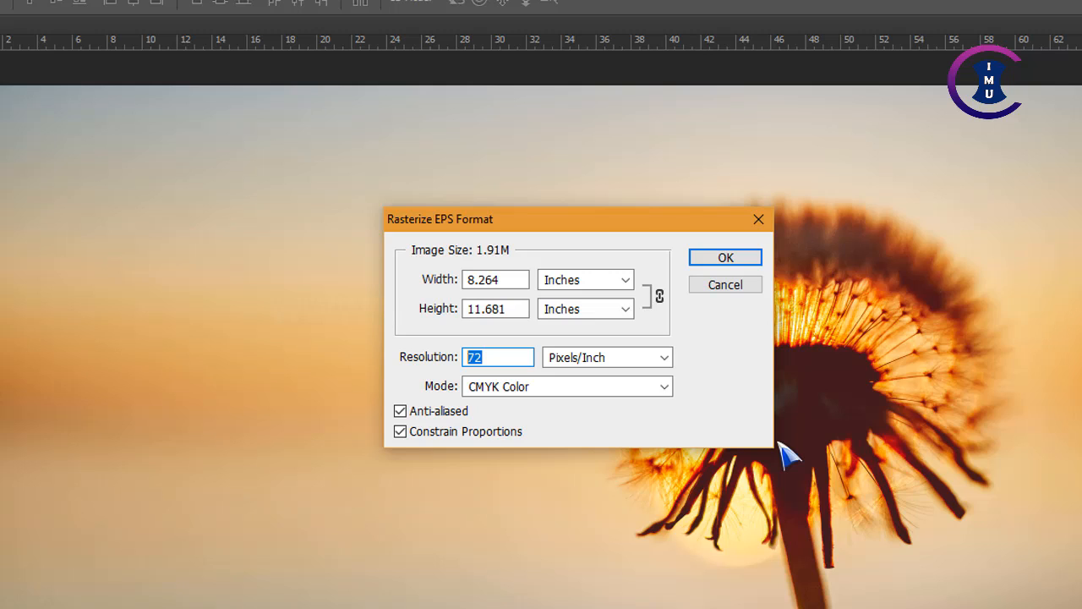
text(200)
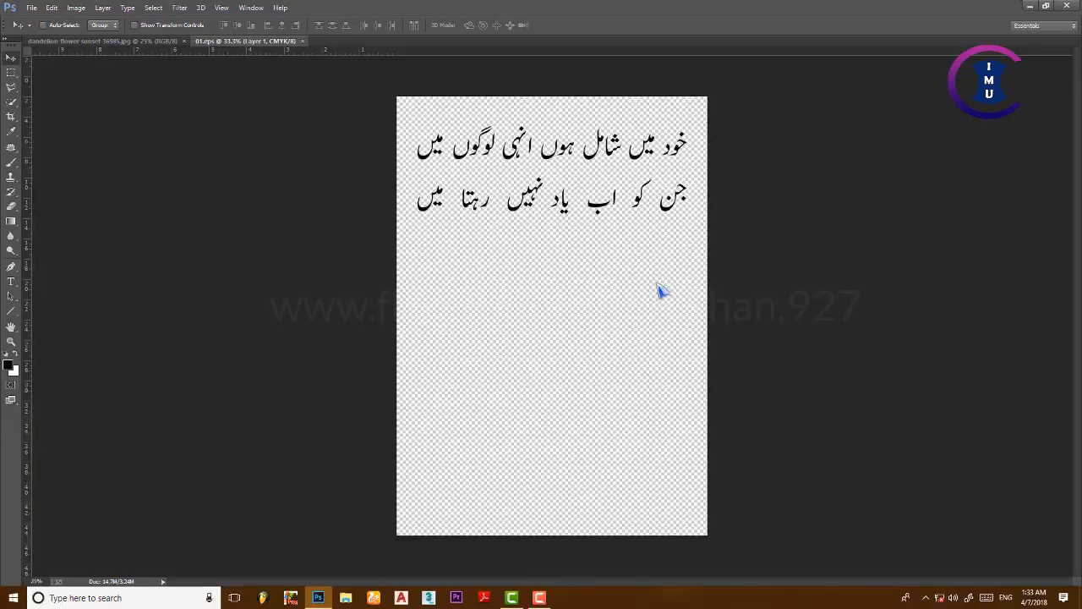
drag(586, 190, 491, 333)
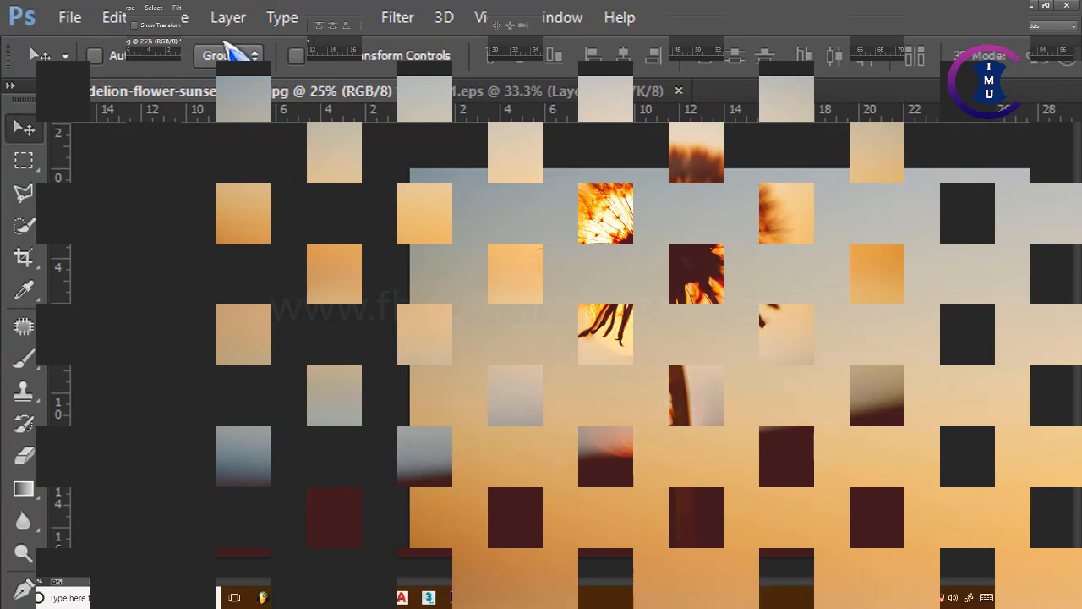
- Resize the dandelion photo to a width of 1060 pixels, keeping its proportions
click(76, 7)
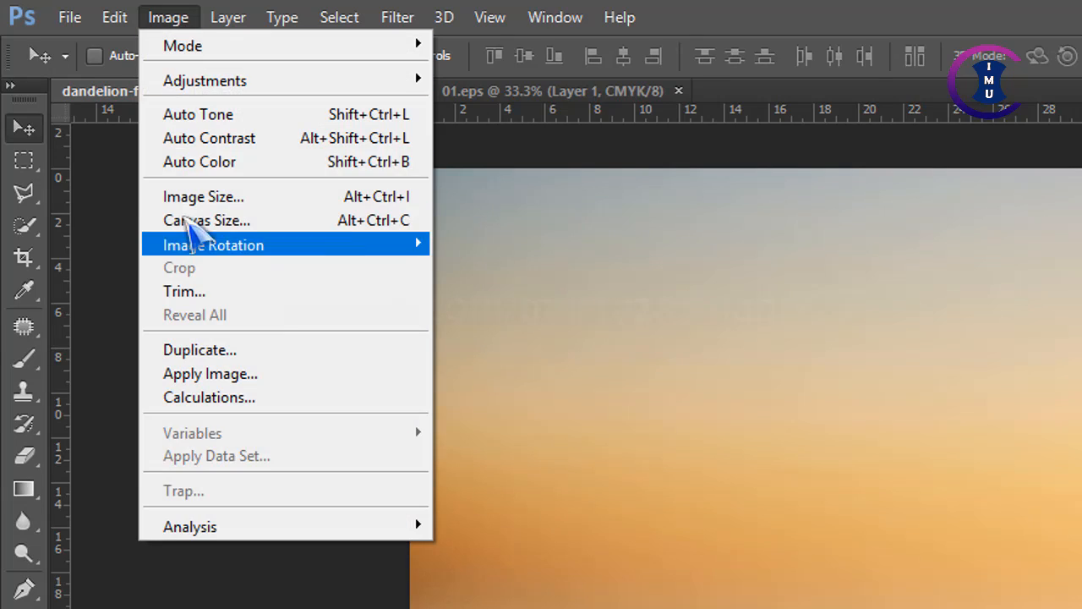
click(193, 197)
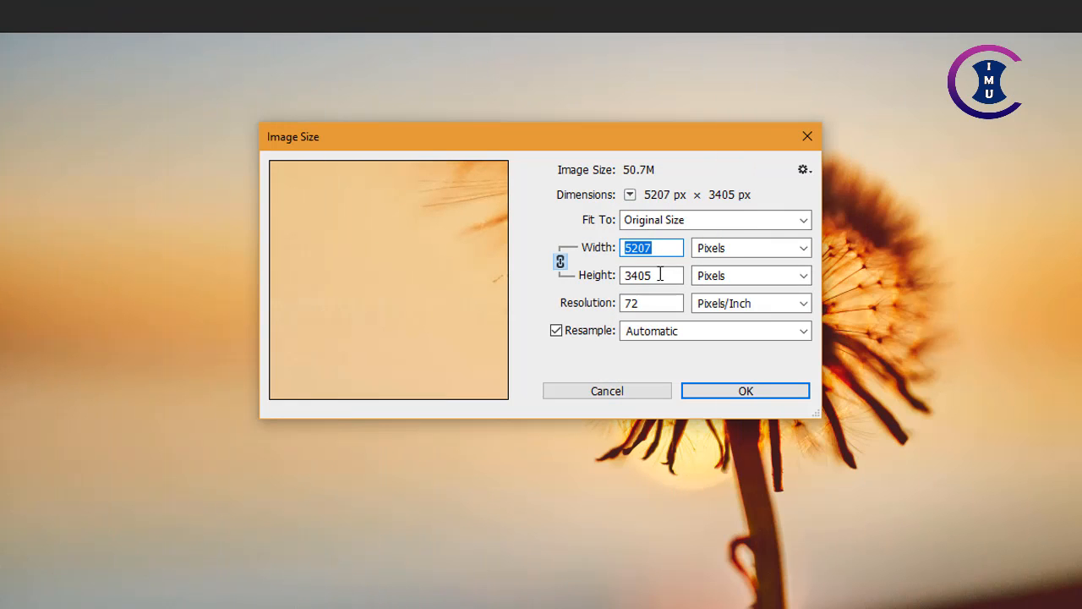
click(661, 275)
click(661, 247)
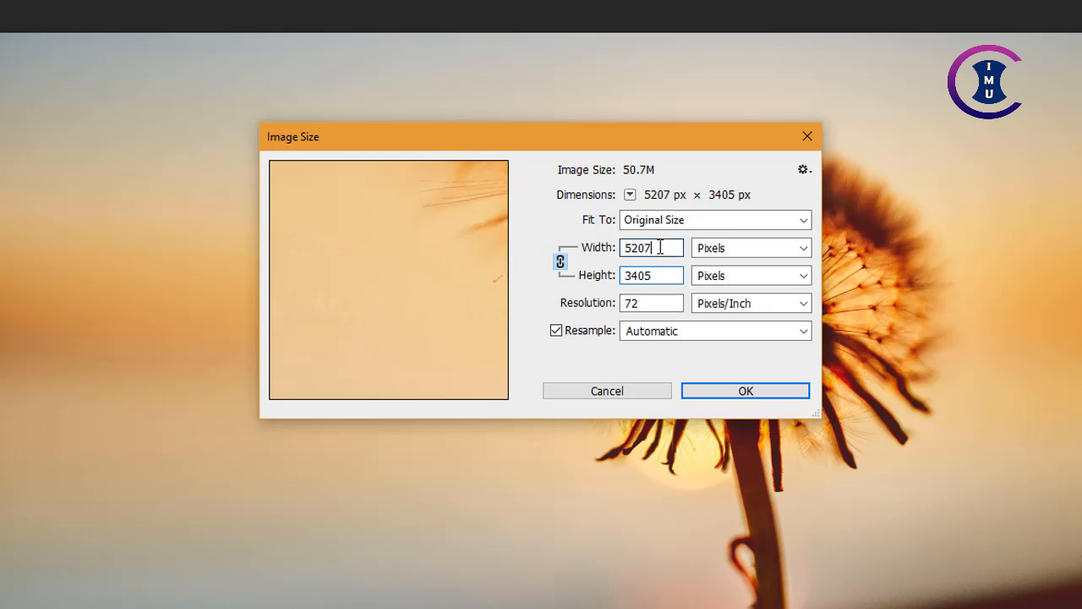
click(727, 251)
click(695, 248)
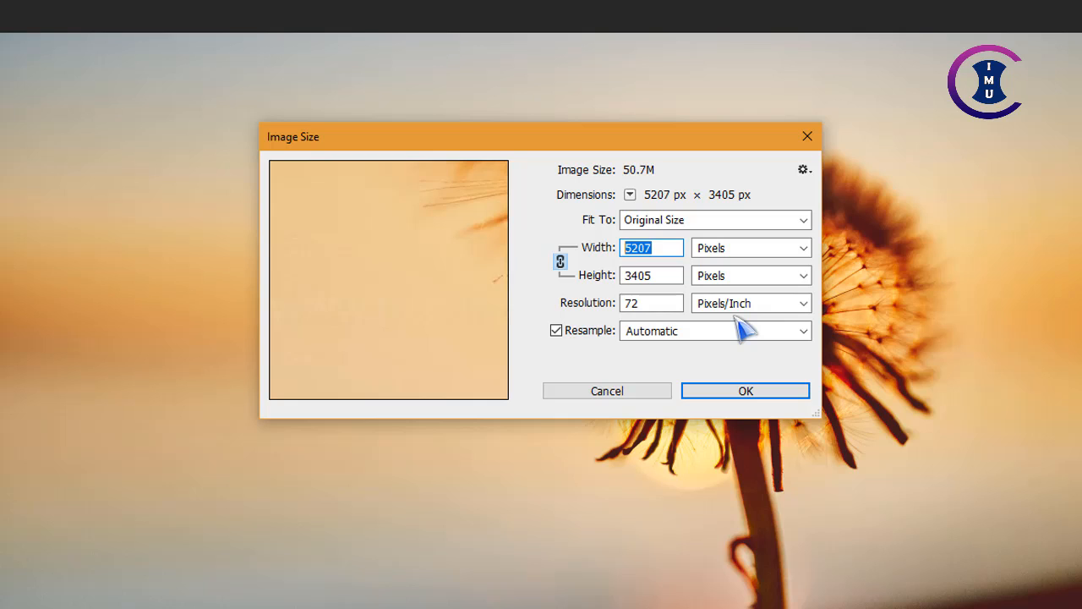
text(1080)
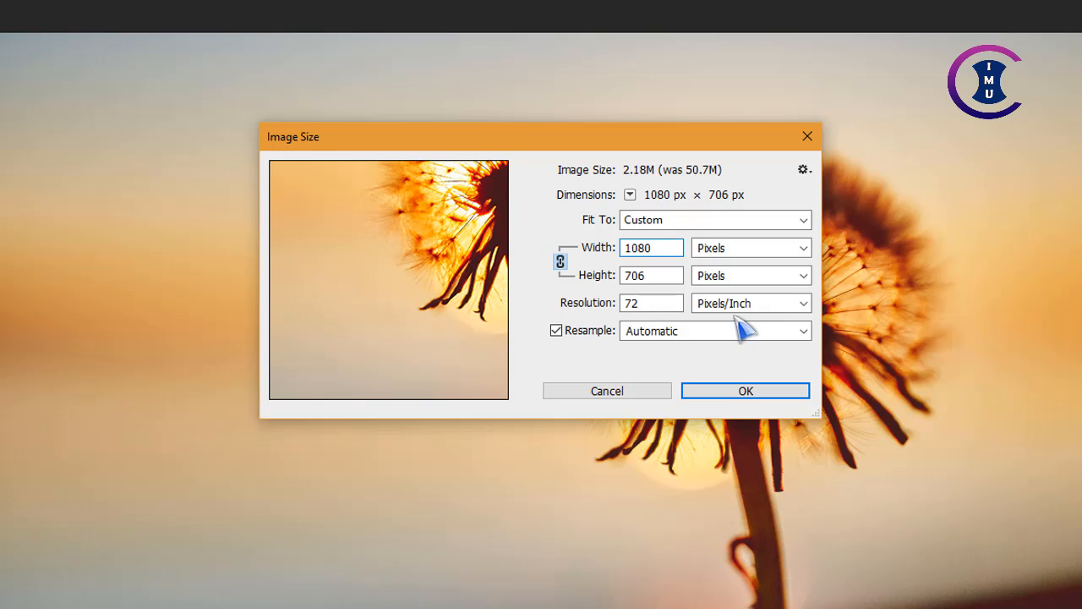
drag(668, 249, 632, 258)
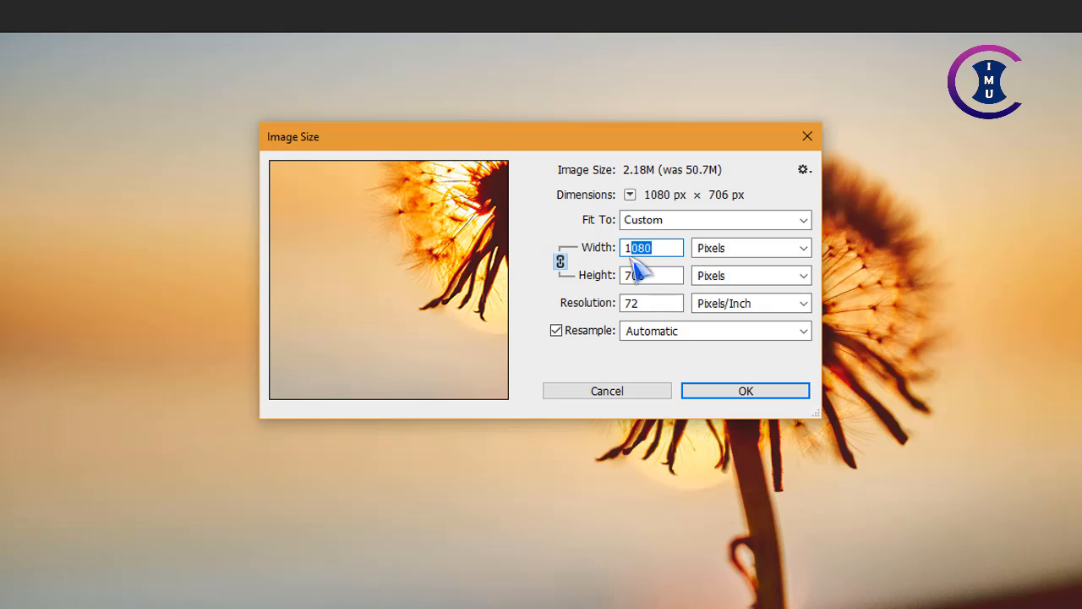
key(BackSpace)
text(280)
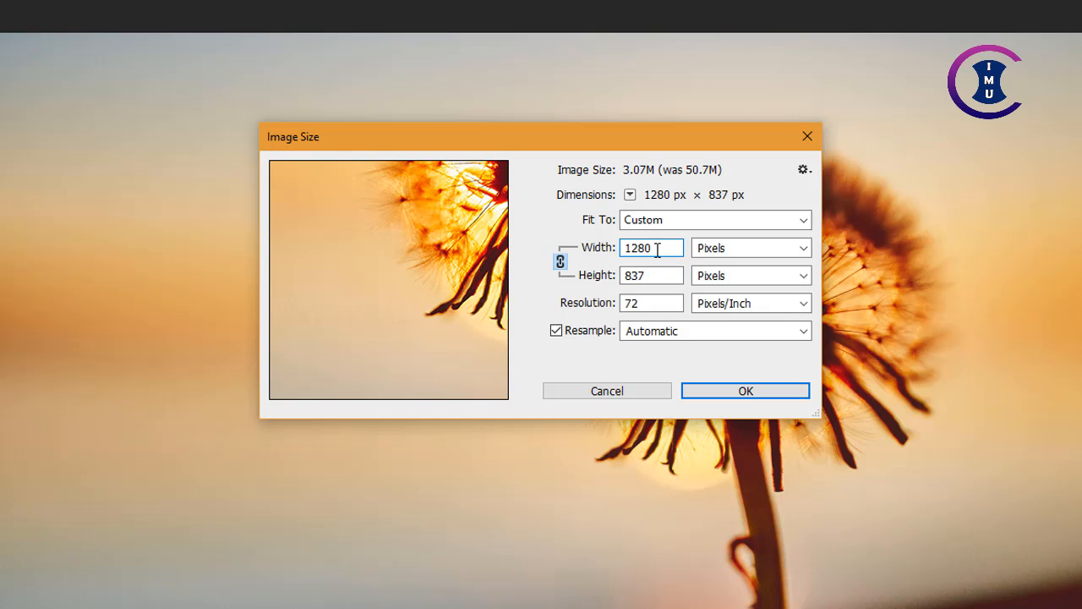
drag(657, 250, 628, 264)
text(1060)
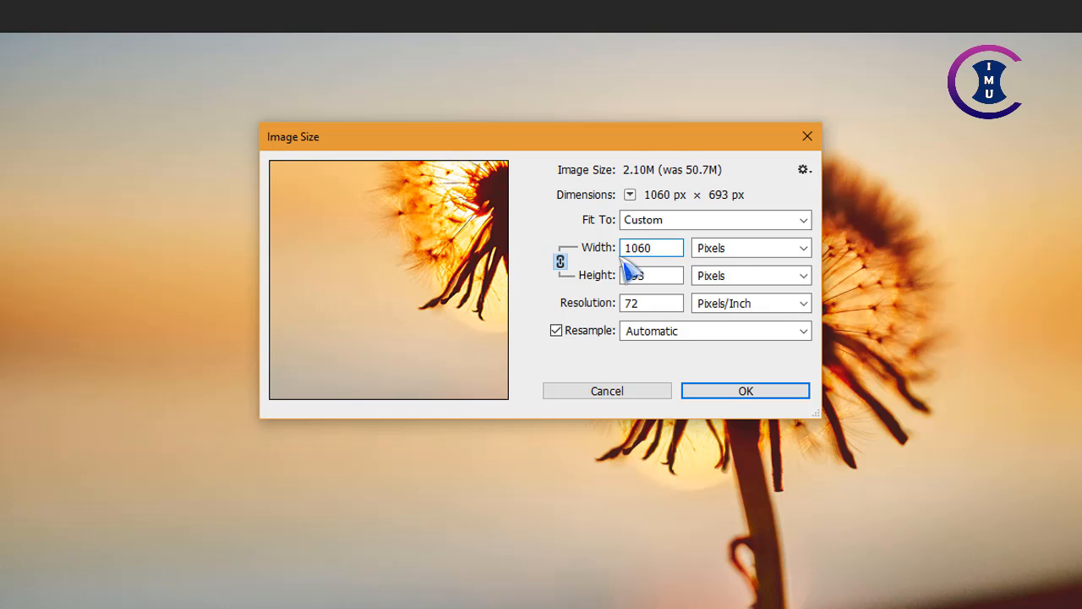
key(Return)
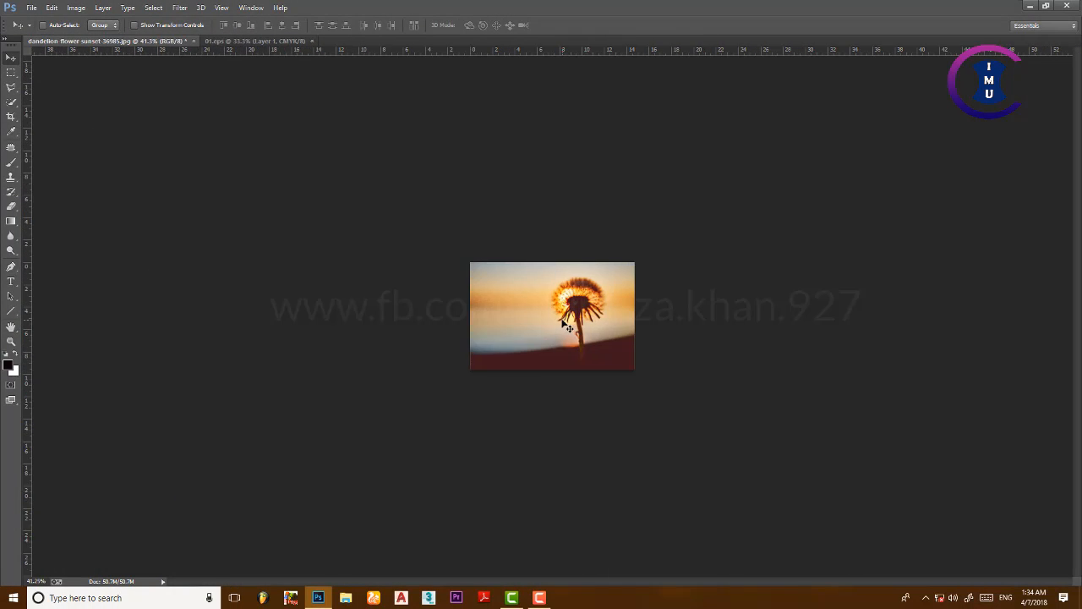
- Copy the Urdu text layer from 01.eps onto the dandelion photo
scroll(567, 326, up, 5)
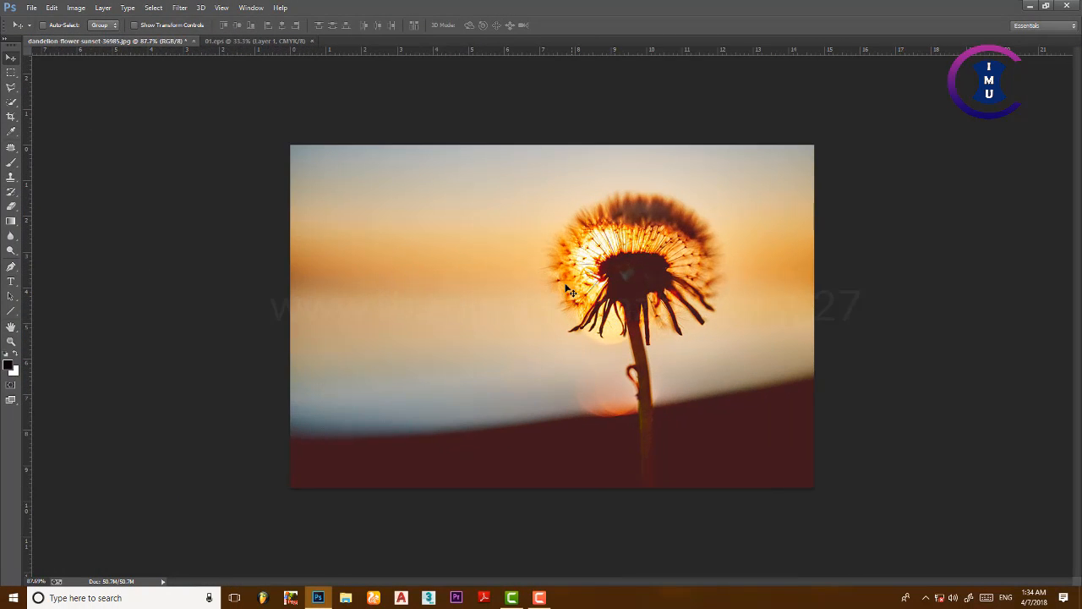
drag(251, 44, 698, 144)
drag(824, 218, 472, 266)
- Close 01.eps without saving and shift the Urdu text to the right on the photo
click(923, 141)
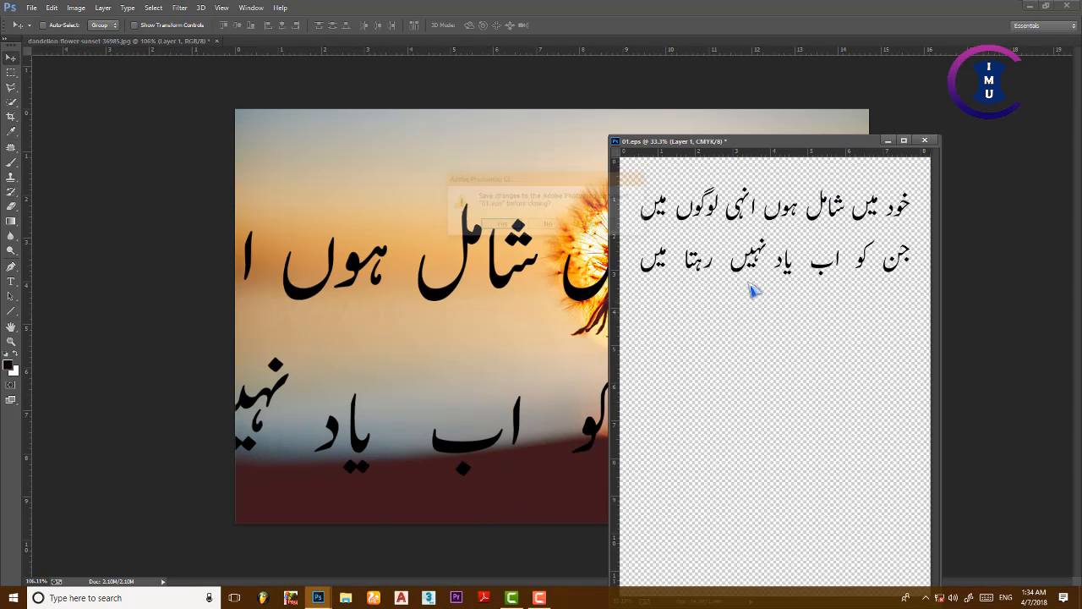
click(556, 223)
key(ctrl+0)
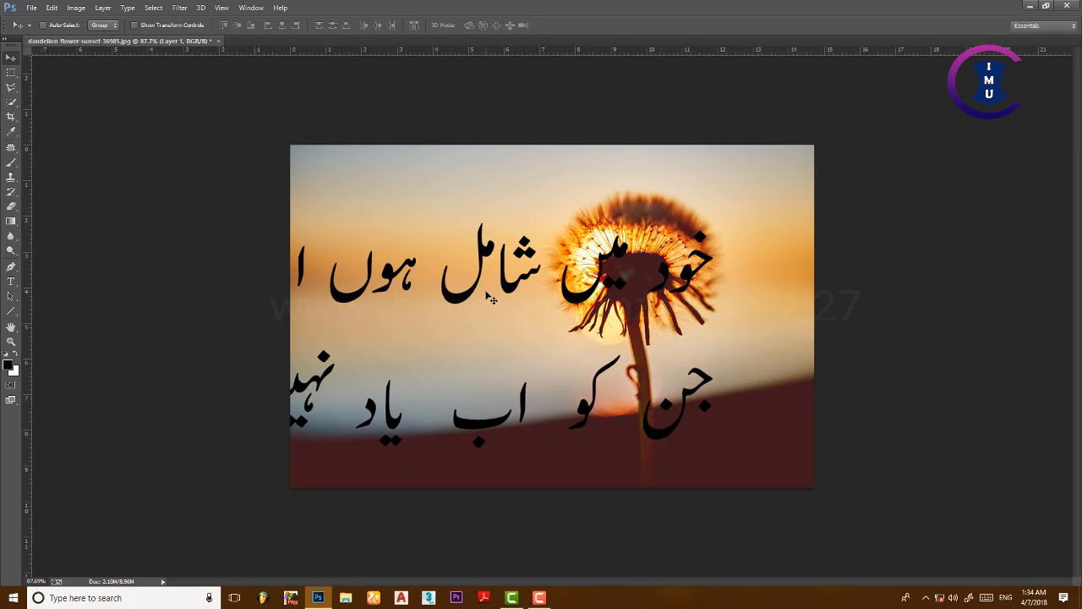
drag(505, 290, 582, 290)
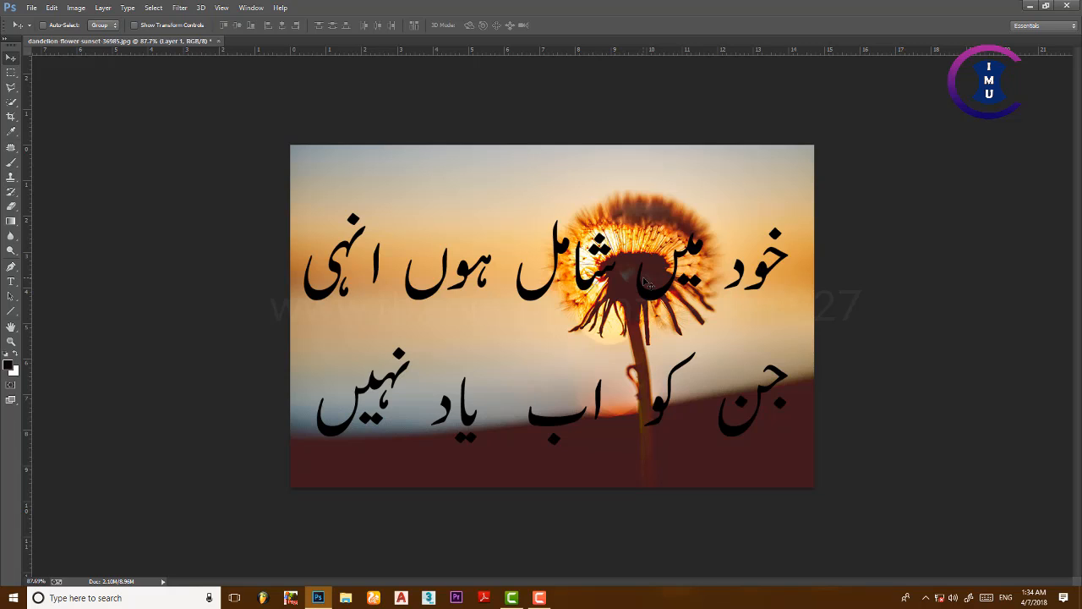
- Show the Layers panel at a reduced height, and hide and reshow the text layer to identify it
key(F7)
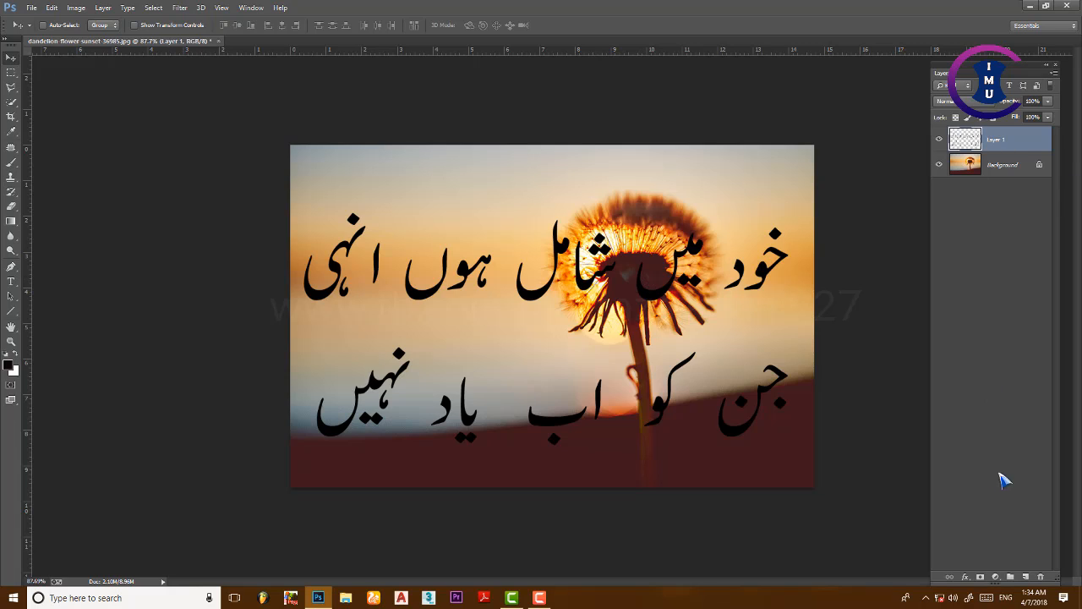
drag(998, 585, 998, 502)
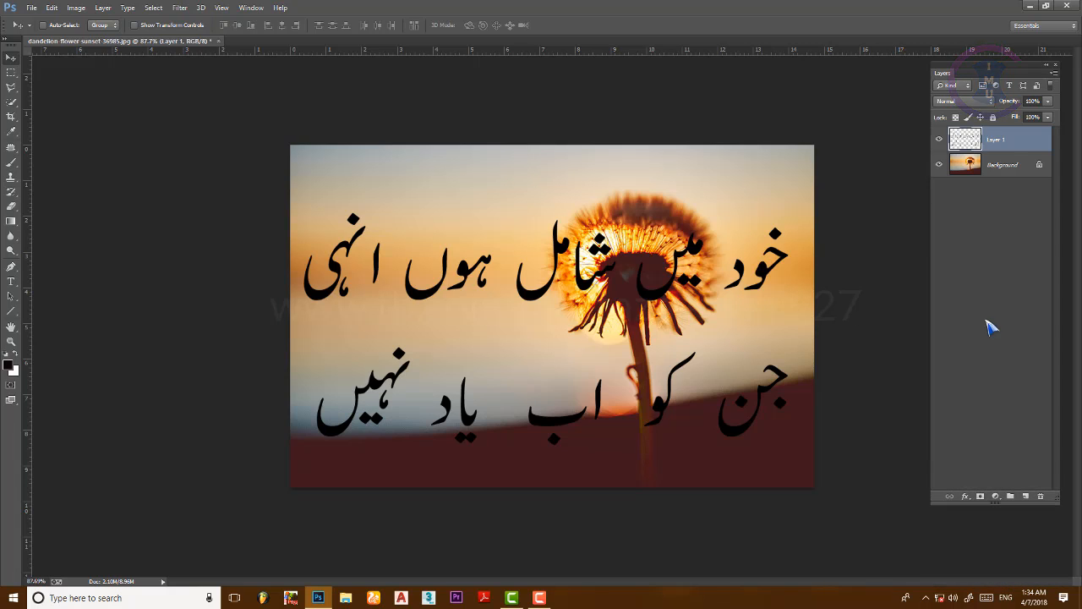
click(939, 139)
click(939, 139)
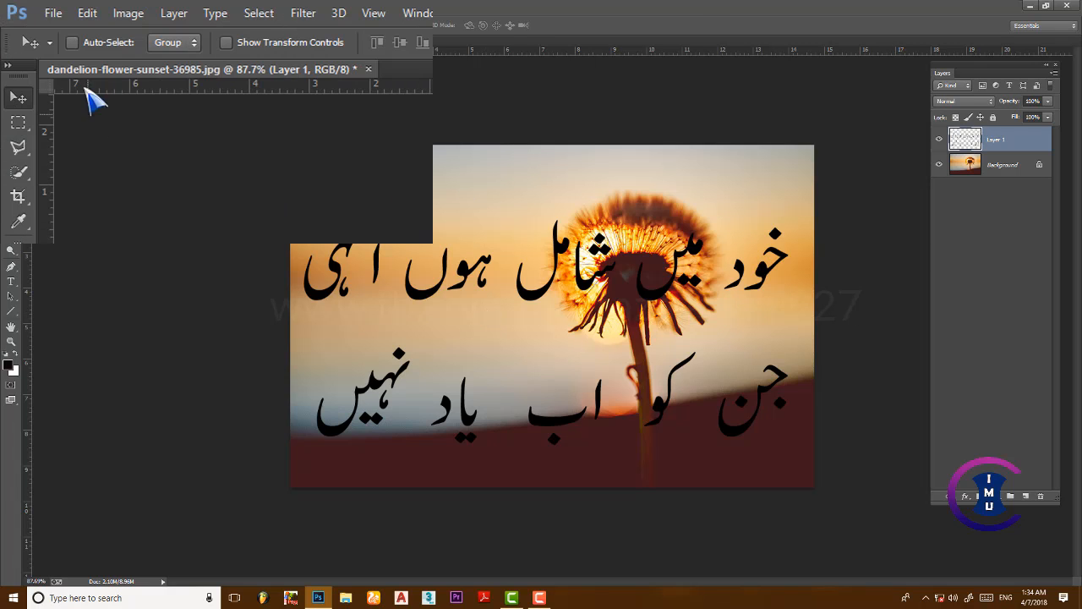
- Try to reposition and scale the Urdu text layer with the Scale transform
click(51, 8)
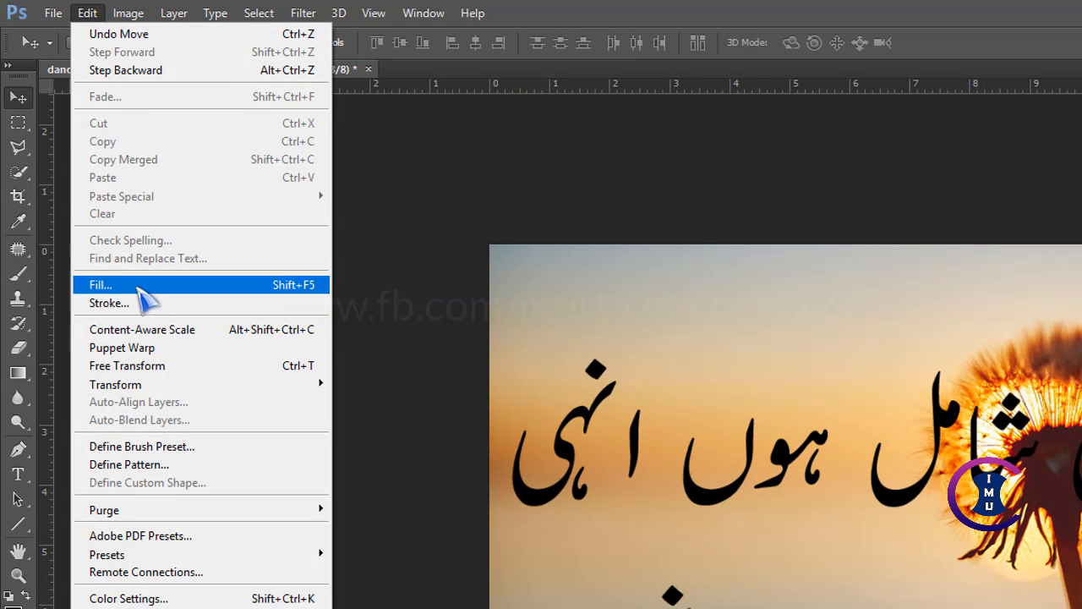
mouse_move(169, 374)
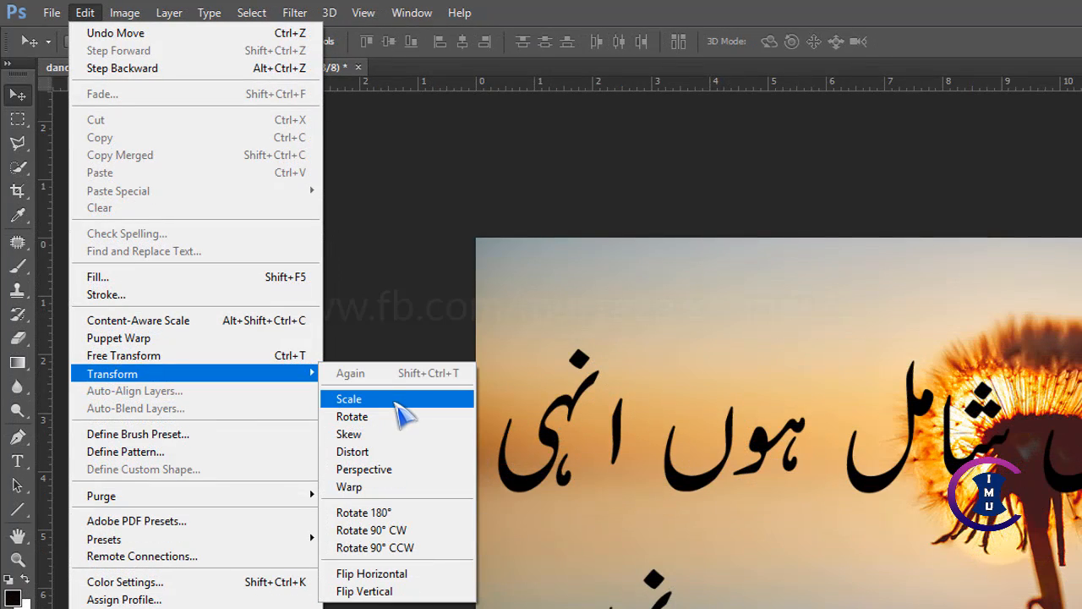
click(396, 401)
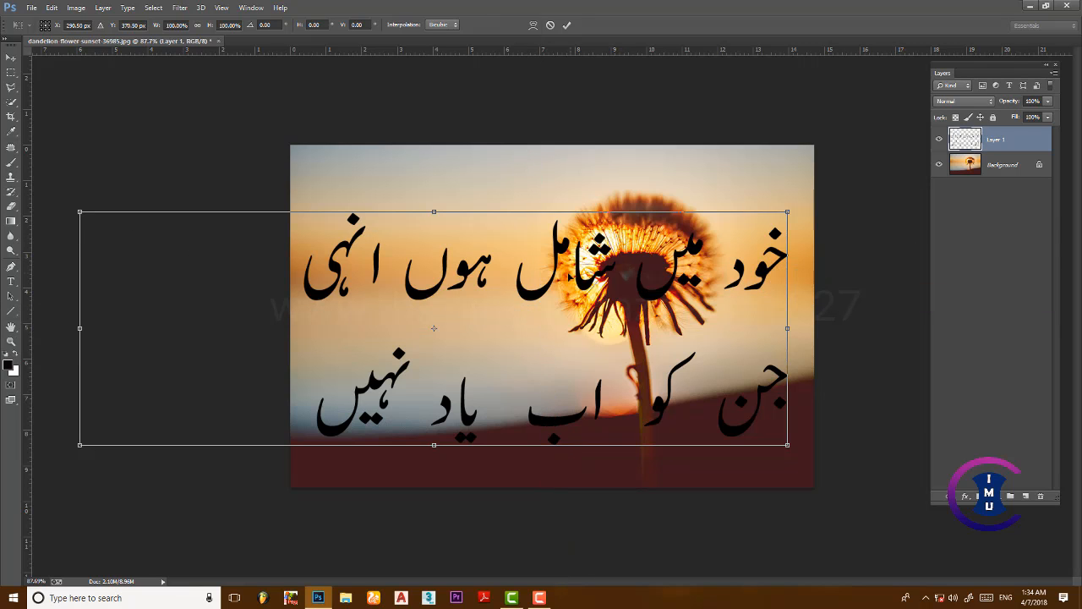
mouse_move(520, 252)
mouse_down()
mouse_move(740, 247)
mouse_move(558, 283)
mouse_move(427, 220)
mouse_move(584, 227)
mouse_move(532, 254)
mouse_up()
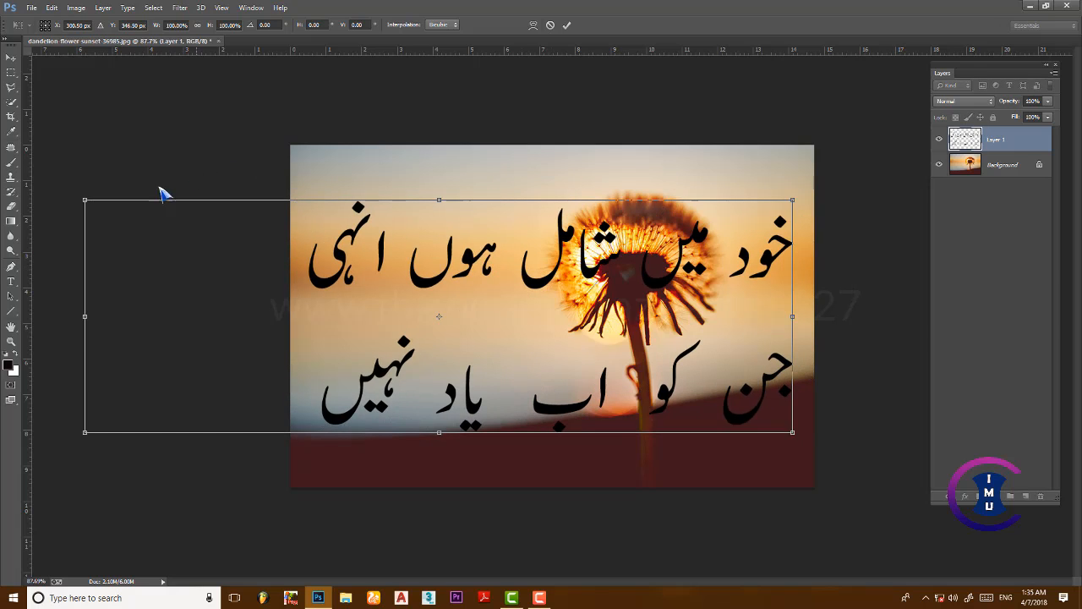
drag(84, 201, 106, 216)
key(Return)
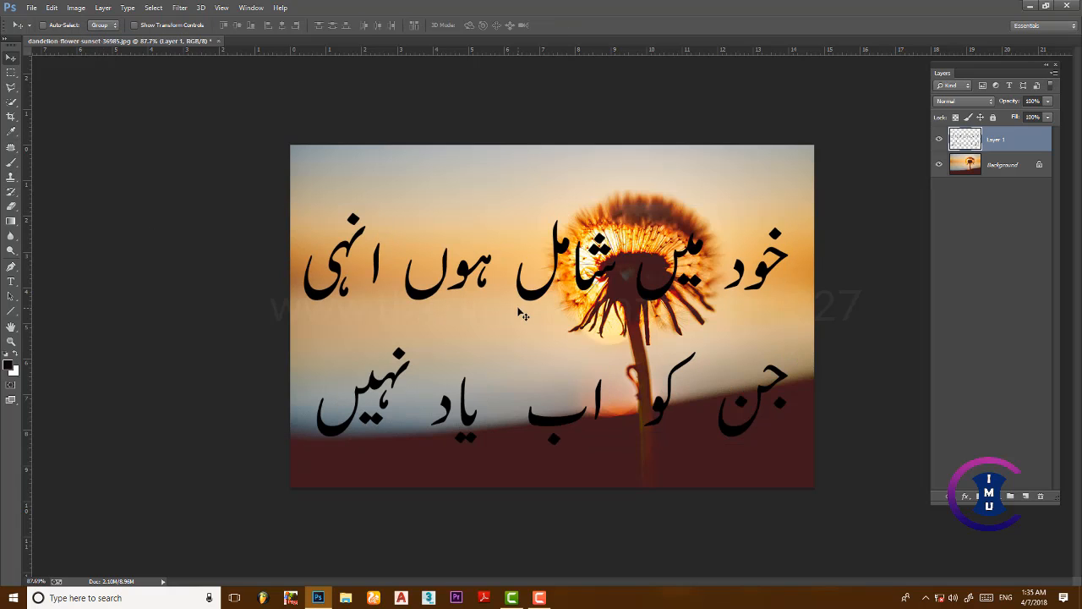
- Scale the Urdu text layer to about 58% with Free Transform and move it to the lower part of the photo
key(ctrl+t)
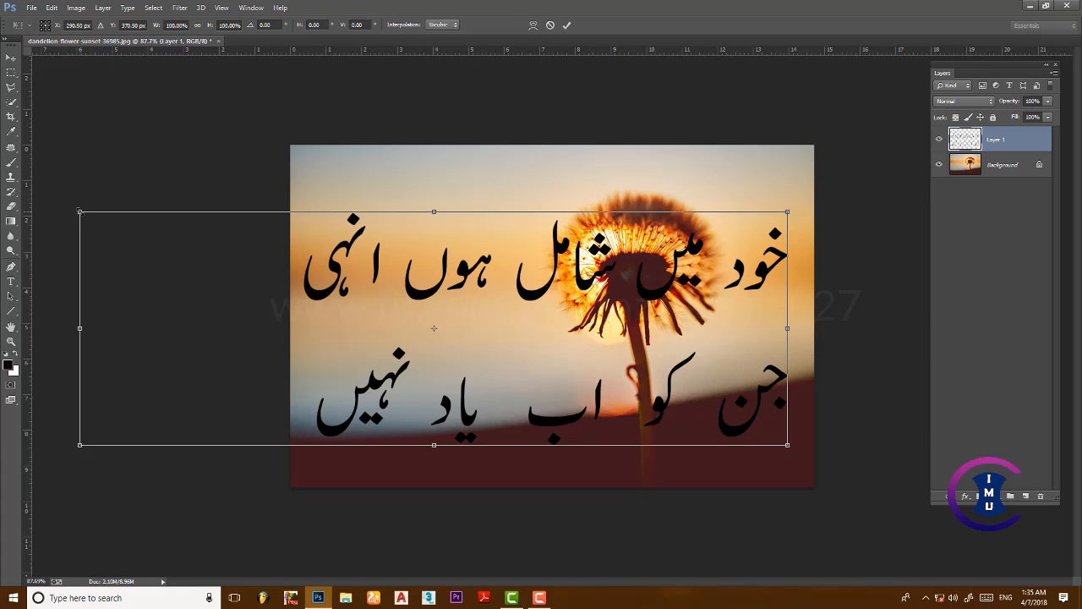
drag(80, 213, 228, 260)
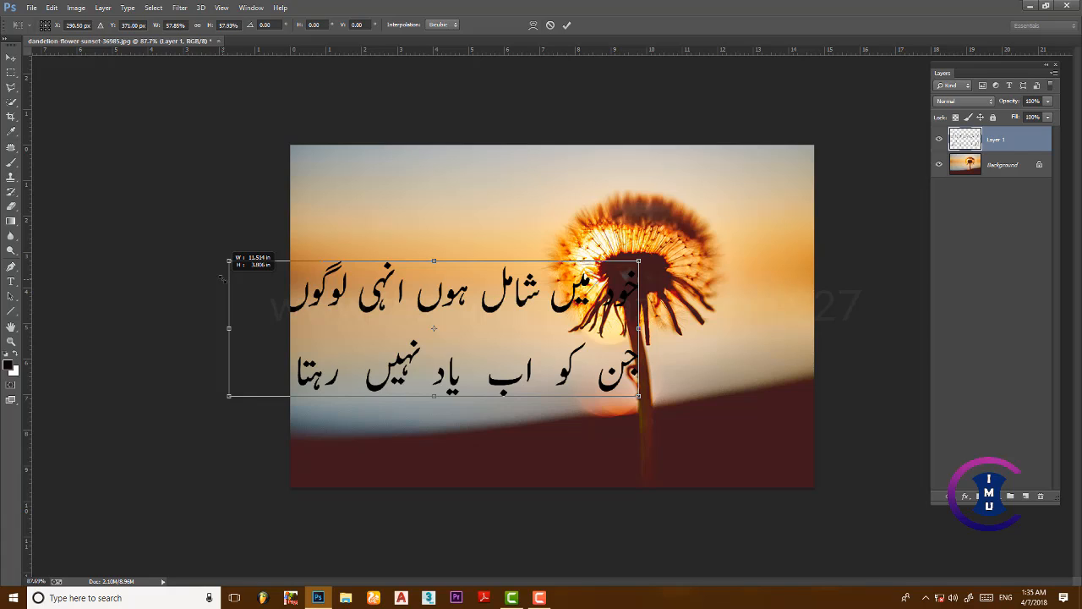
drag(223, 279, 223, 279)
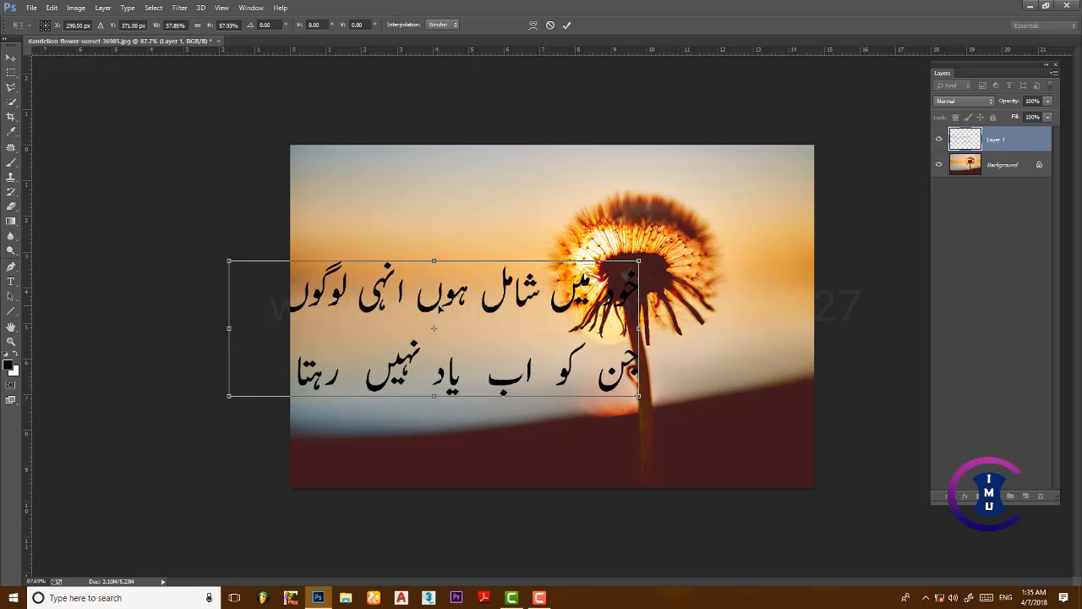
key(Return)
drag(440, 307, 582, 372)
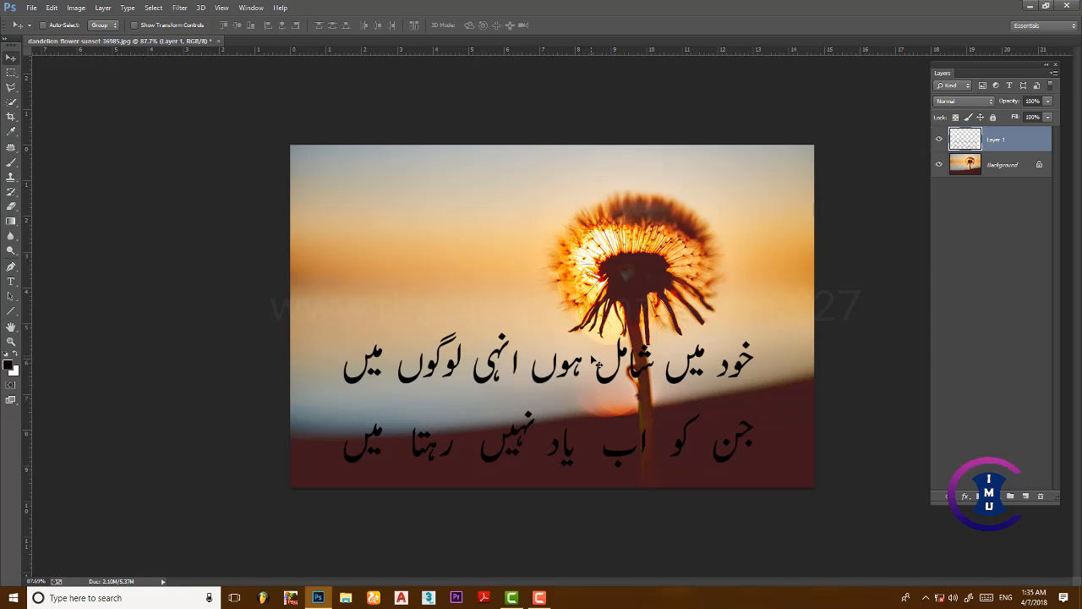
- Scale the Urdu text layer to about 69% with Free Transform and move it beside the dandelion stem
key(ctrl+t)
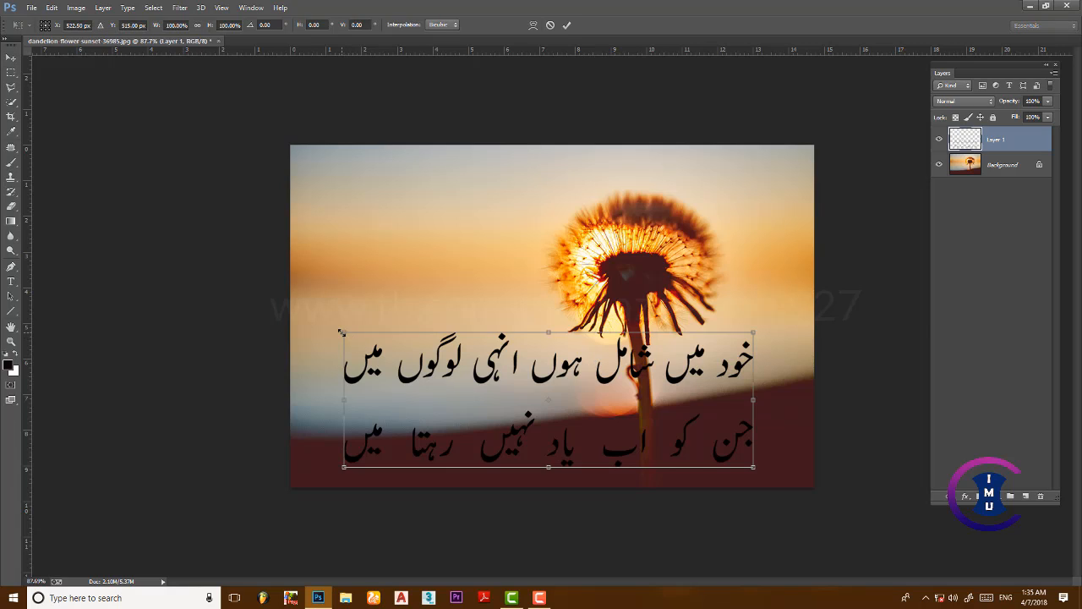
drag(342, 333, 407, 353)
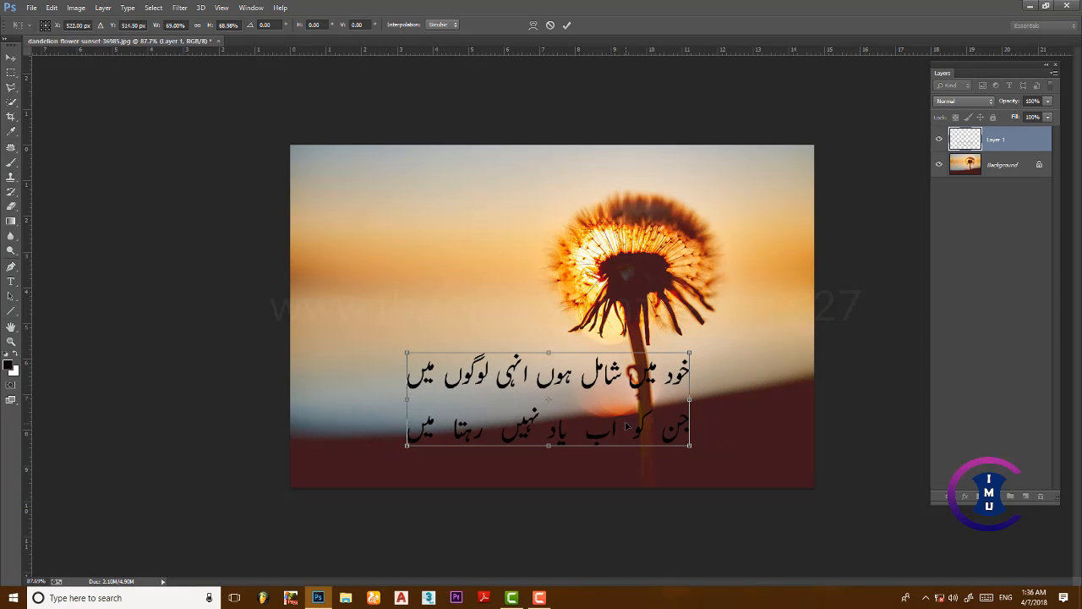
key(Return)
drag(575, 388, 455, 357)
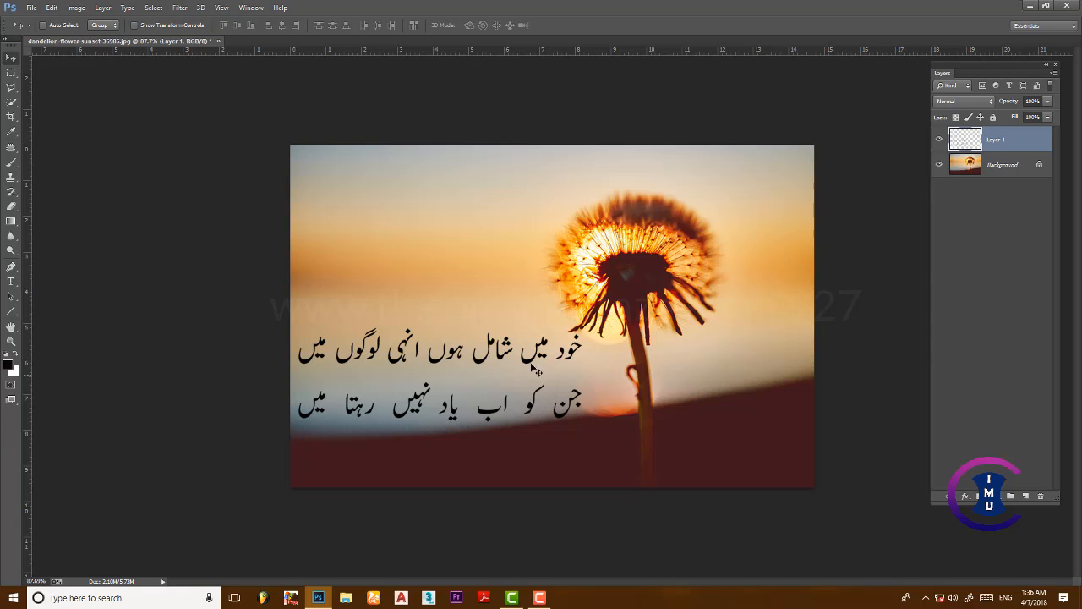
- Fit the image on screen and hide and reshow the Urdu text layer to check which layer holds the text
scroll(535, 370, up, 3)
scroll(484, 330, down, 2)
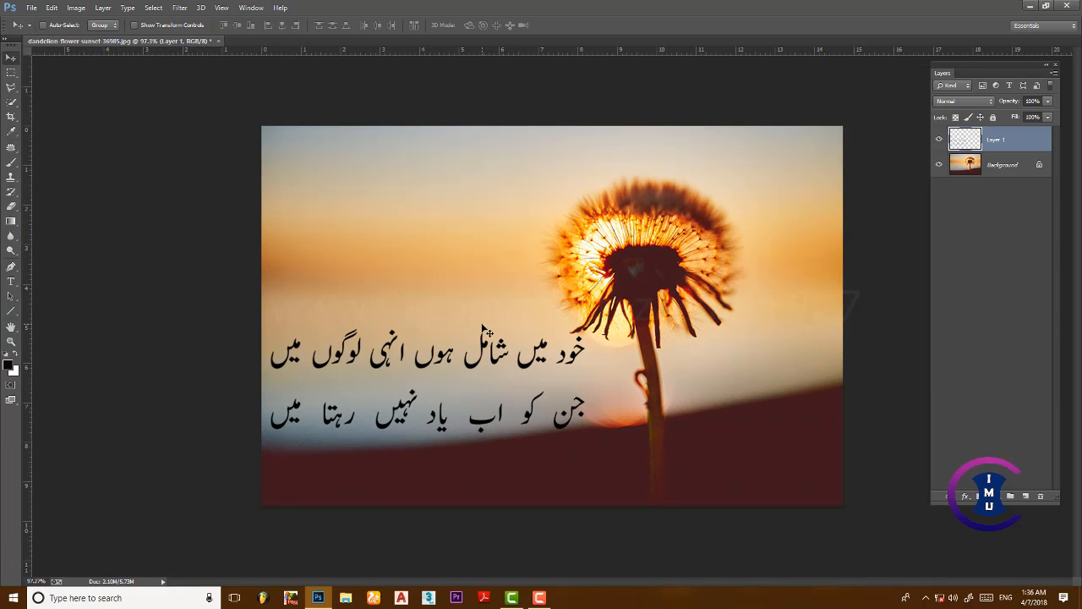
right_click(439, 290)
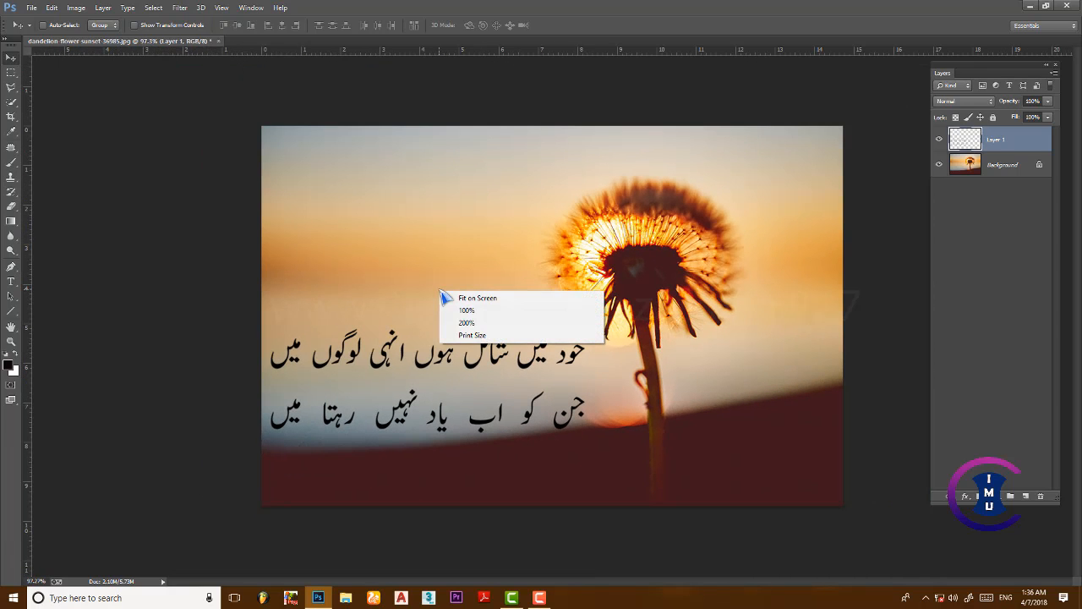
click(480, 300)
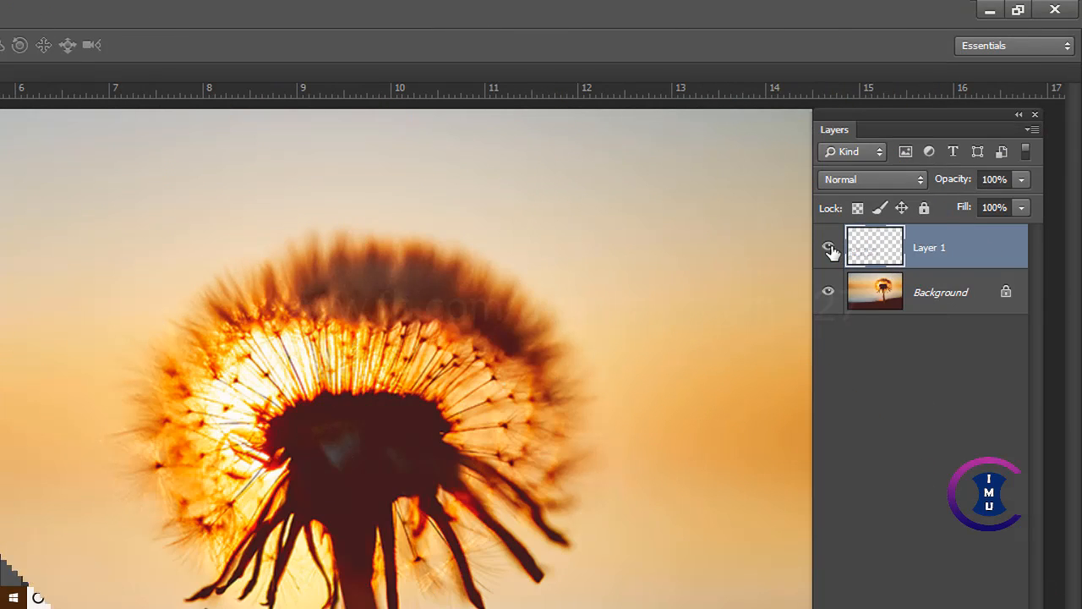
click(939, 141)
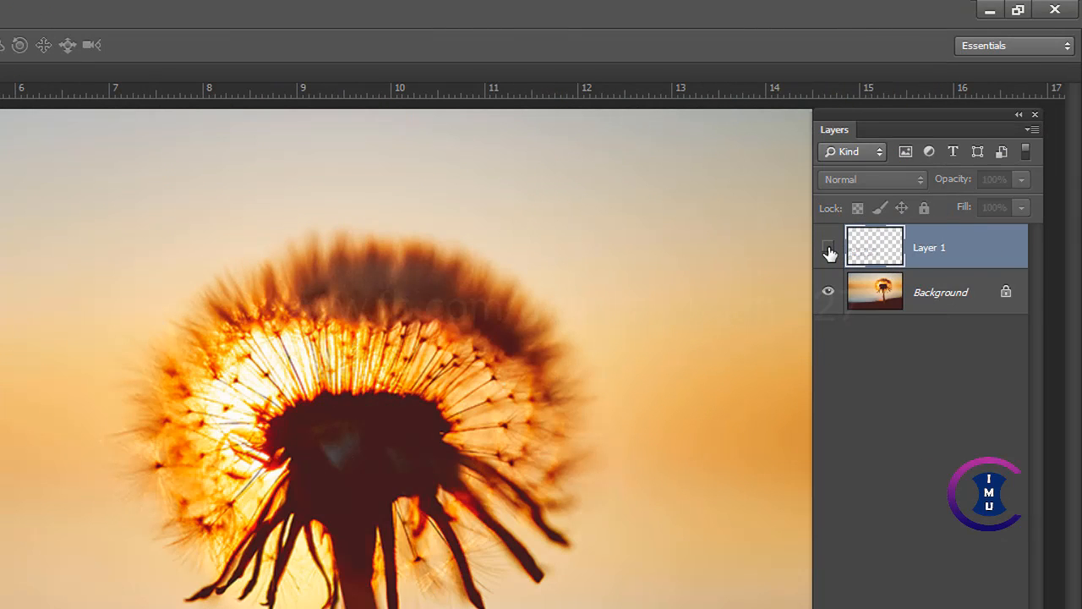
click(939, 141)
click(829, 247)
click(829, 248)
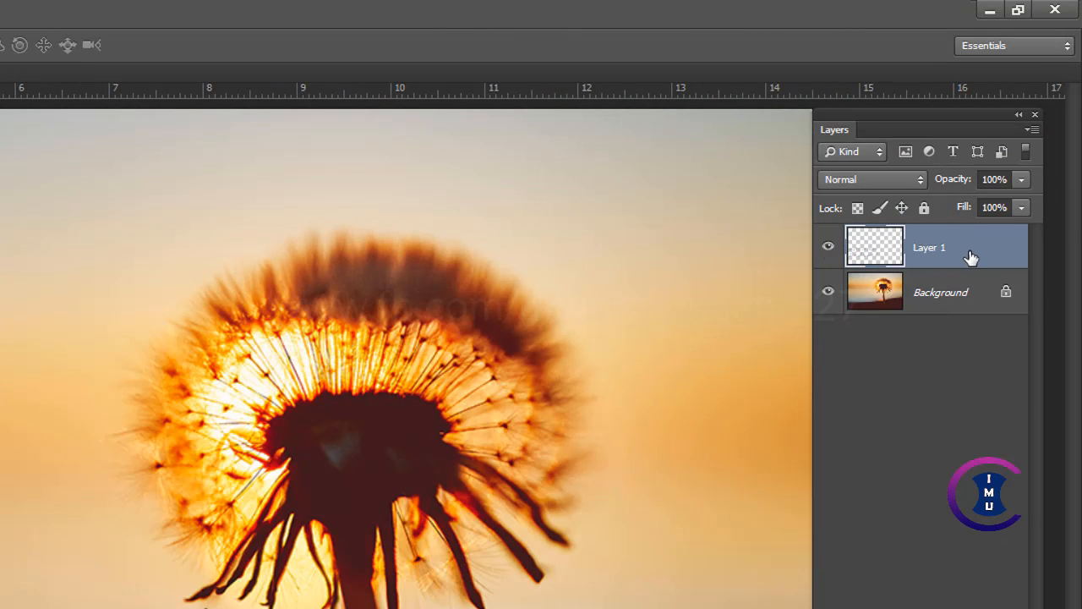
- Open the Urdu text layer's blending options and apply a Color Overlay, switching it off and on to compare
right_click(961, 246)
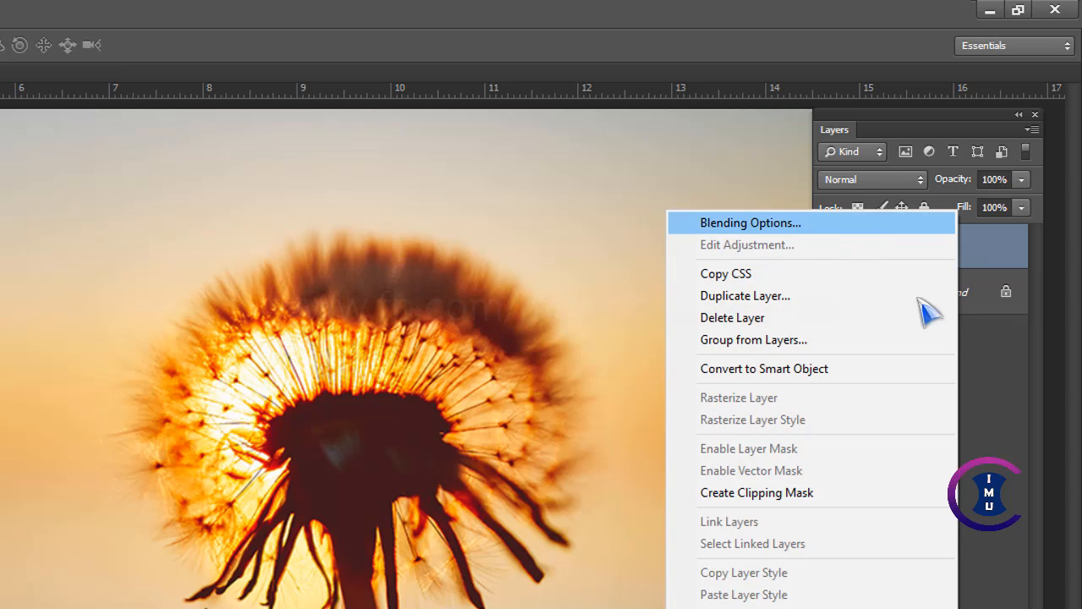
click(947, 252)
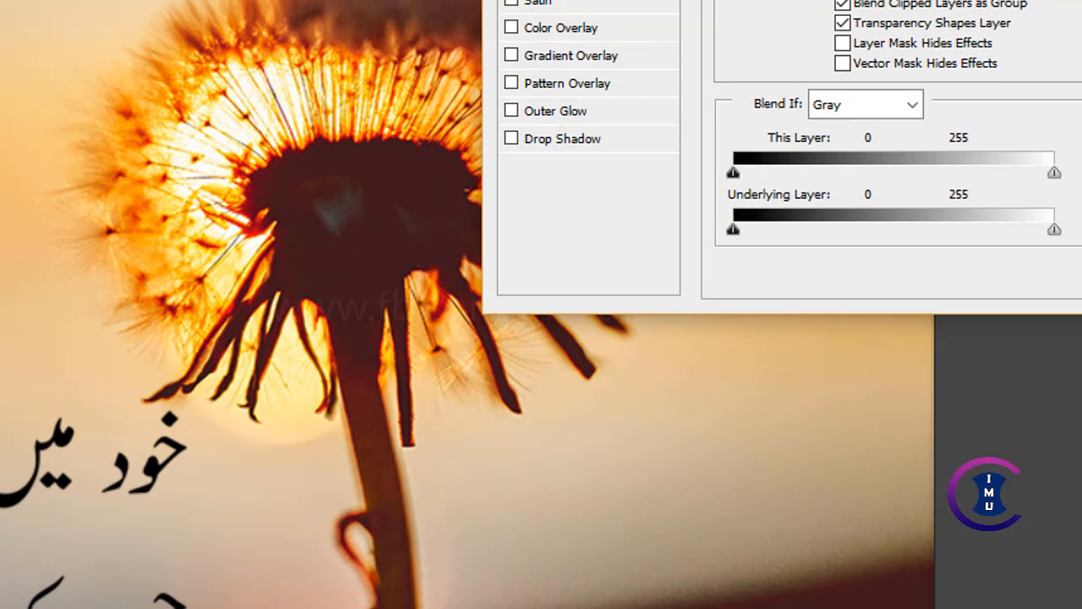
drag(586, 0, 361, 36)
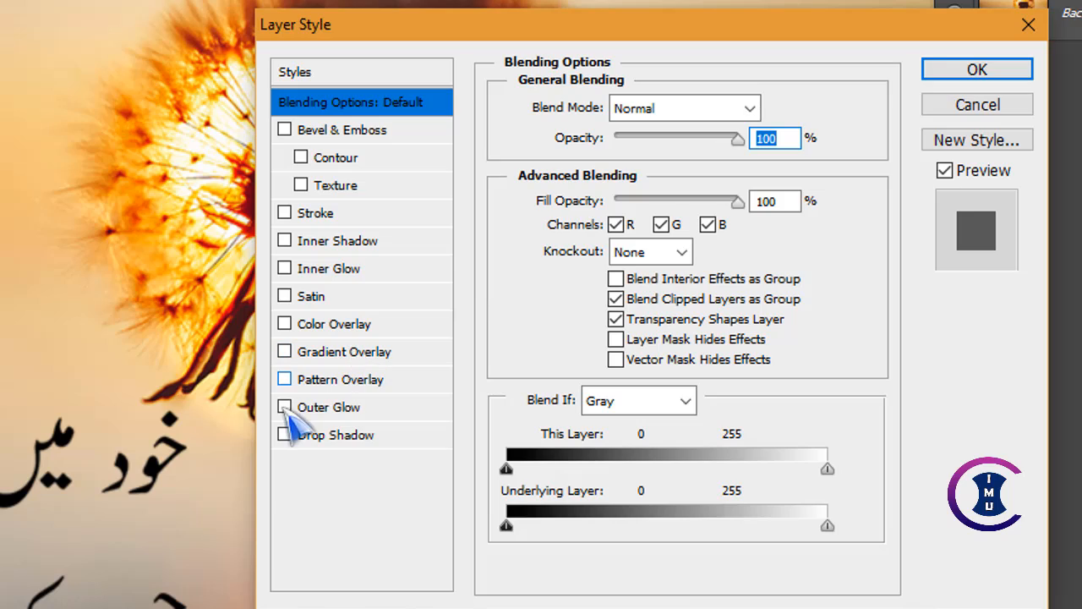
click(327, 324)
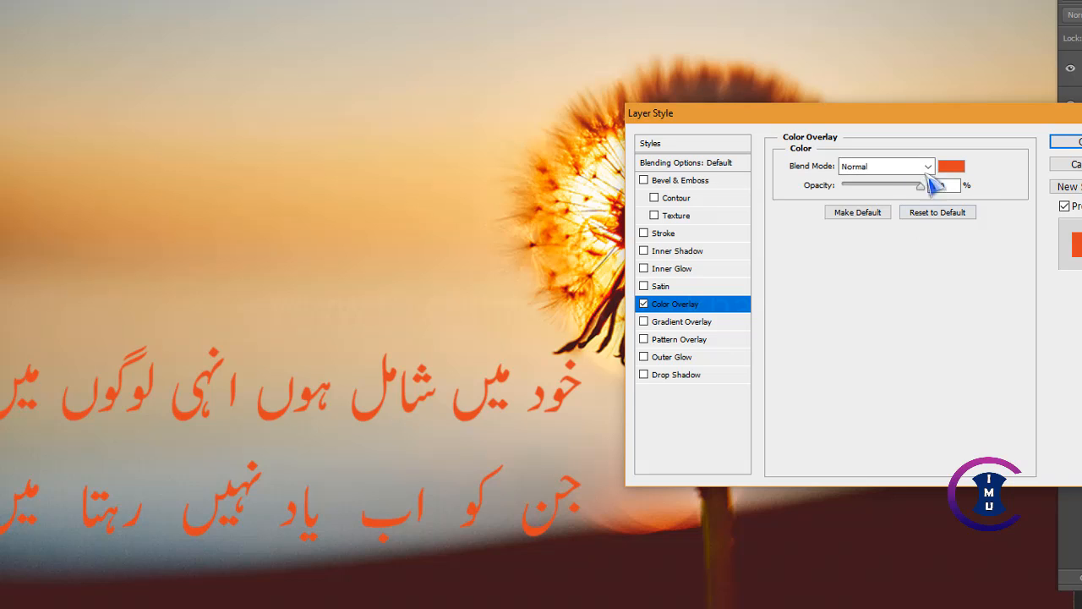
click(643, 304)
click(643, 304)
click(643, 304)
click(646, 304)
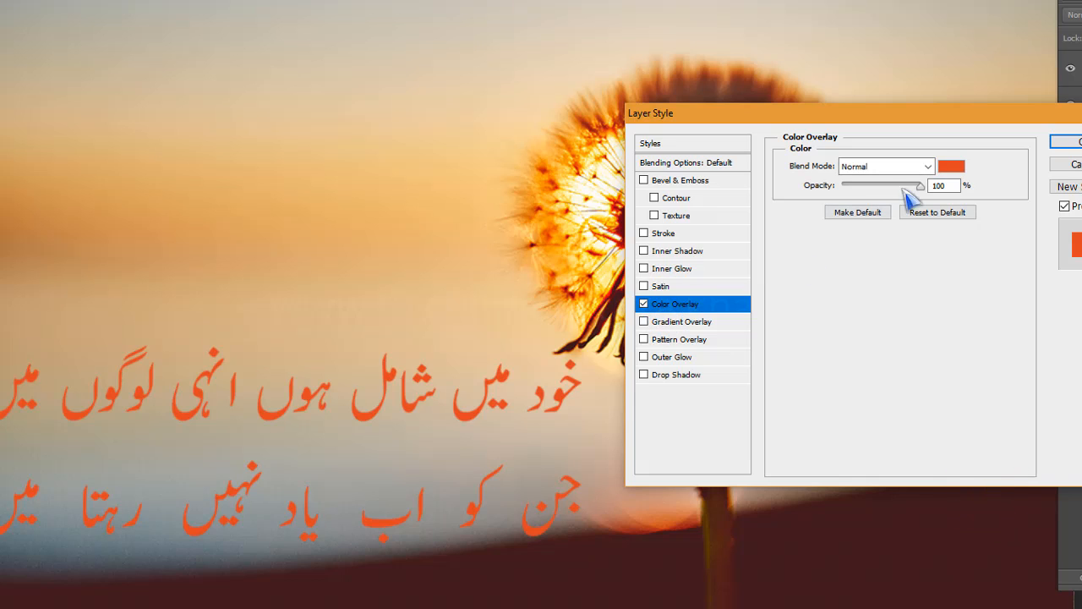
- Try the Stroke and Outer Glow effects on the Urdu text
click(673, 234)
click(683, 359)
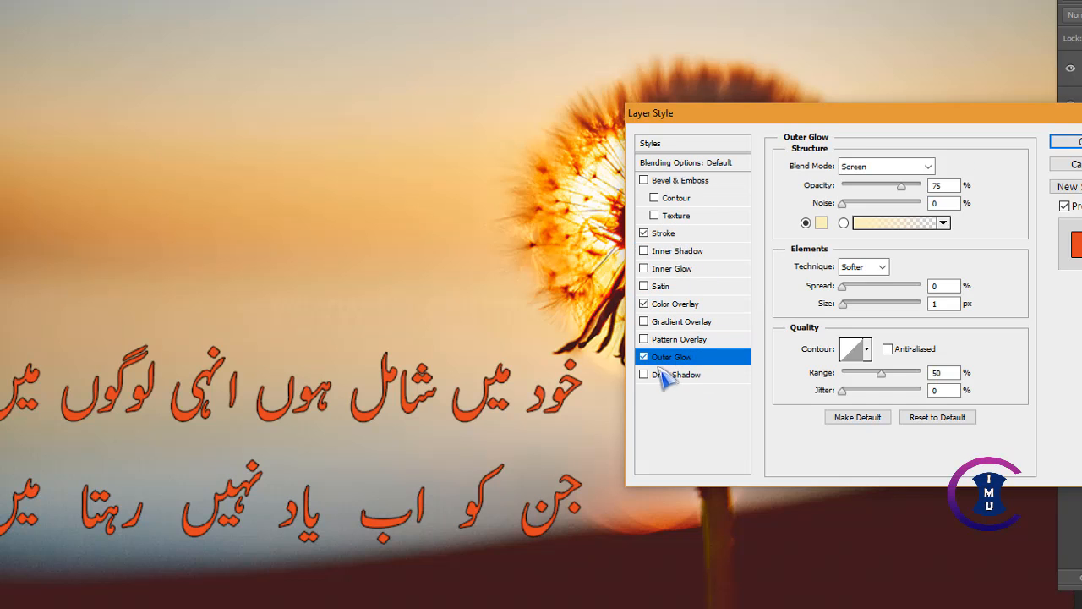
click(652, 236)
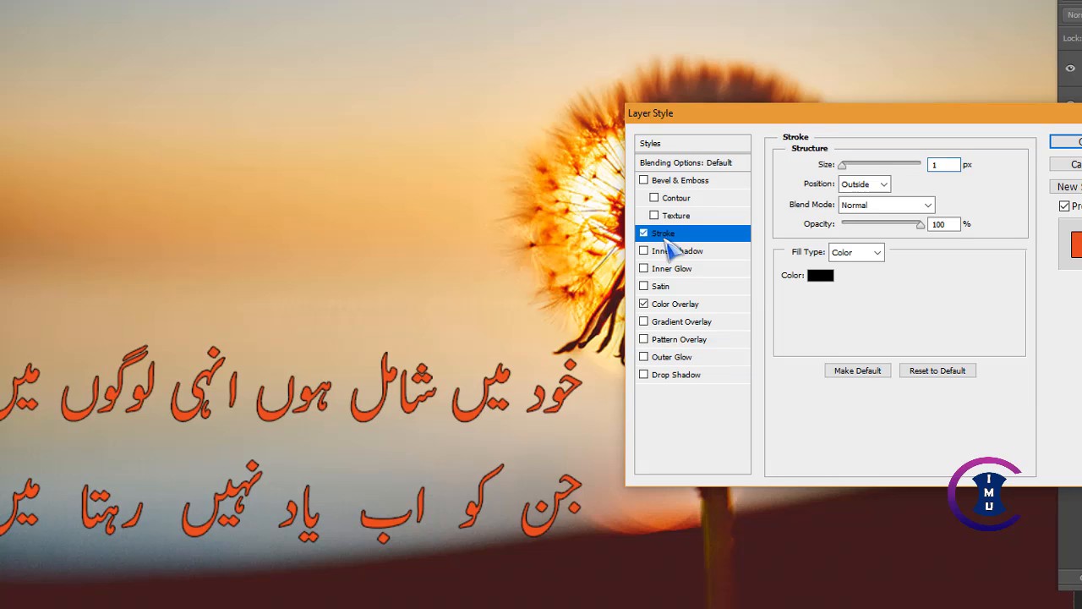
click(644, 234)
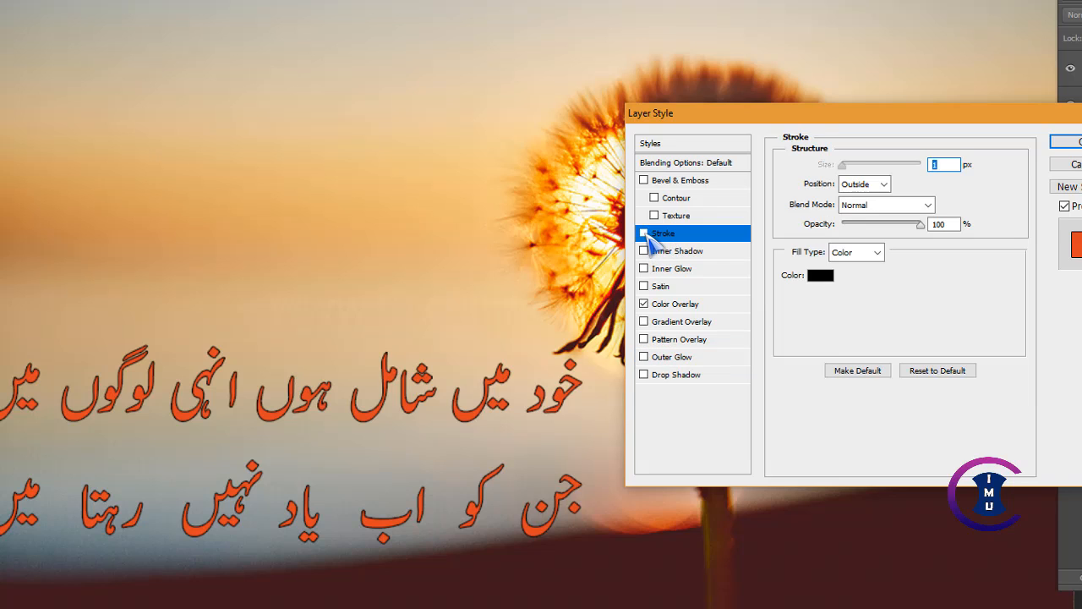
- Sample several photo colours for the text's Color Overlay and settle on the dark maroon of the foreground hill
click(687, 306)
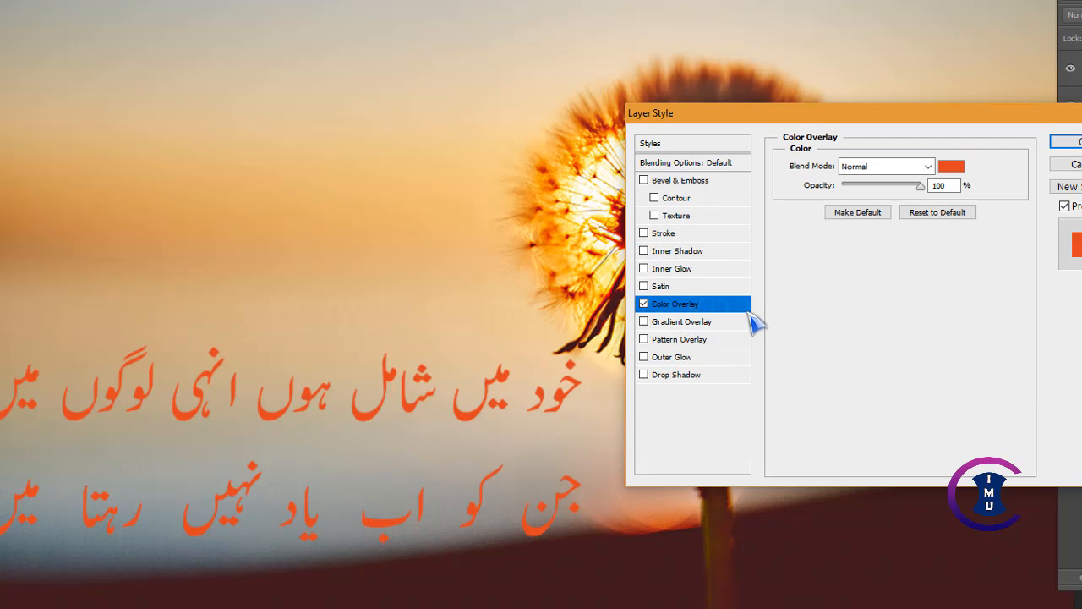
click(950, 169)
drag(817, 302, 768, 247)
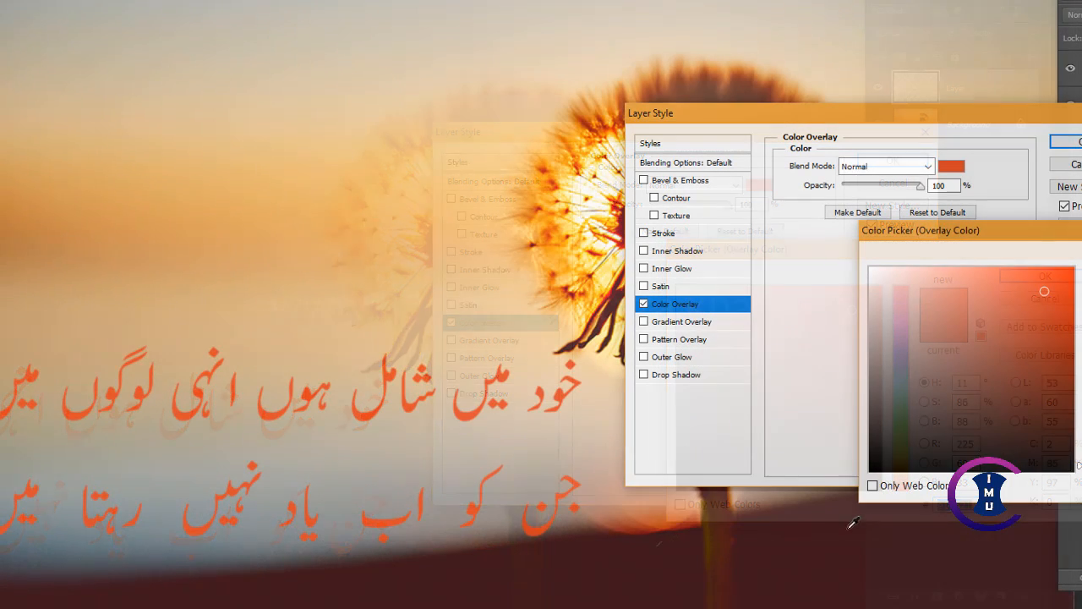
click(580, 565)
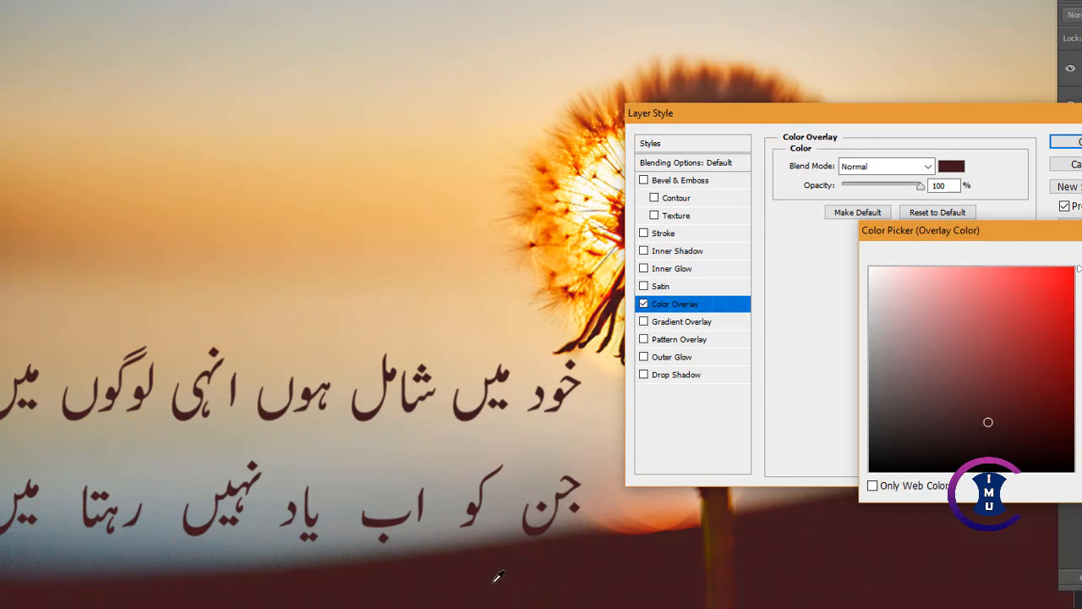
click(697, 80)
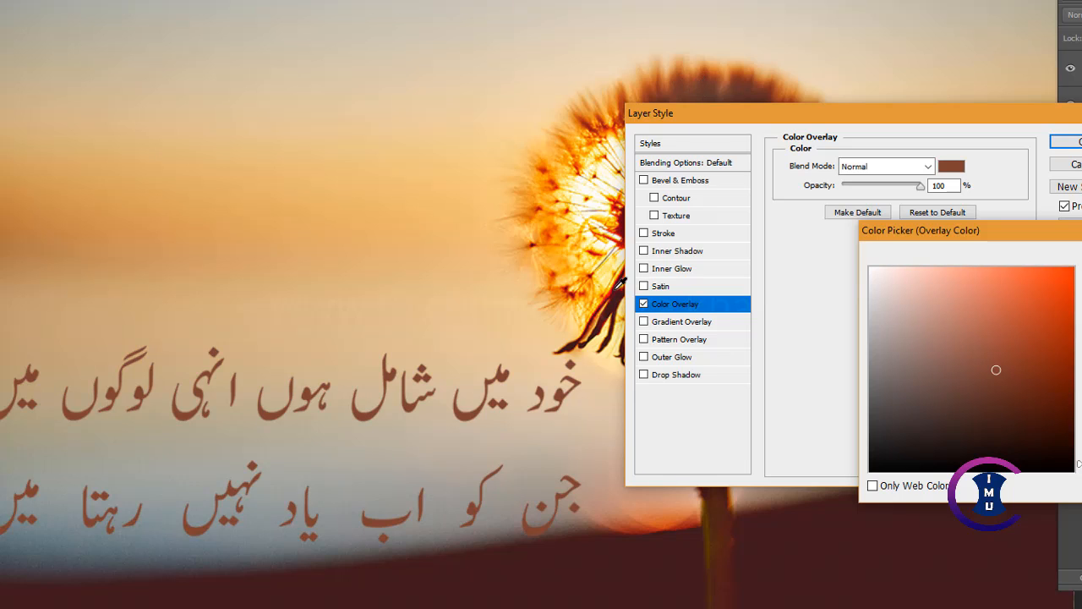
click(598, 208)
click(572, 178)
click(375, 218)
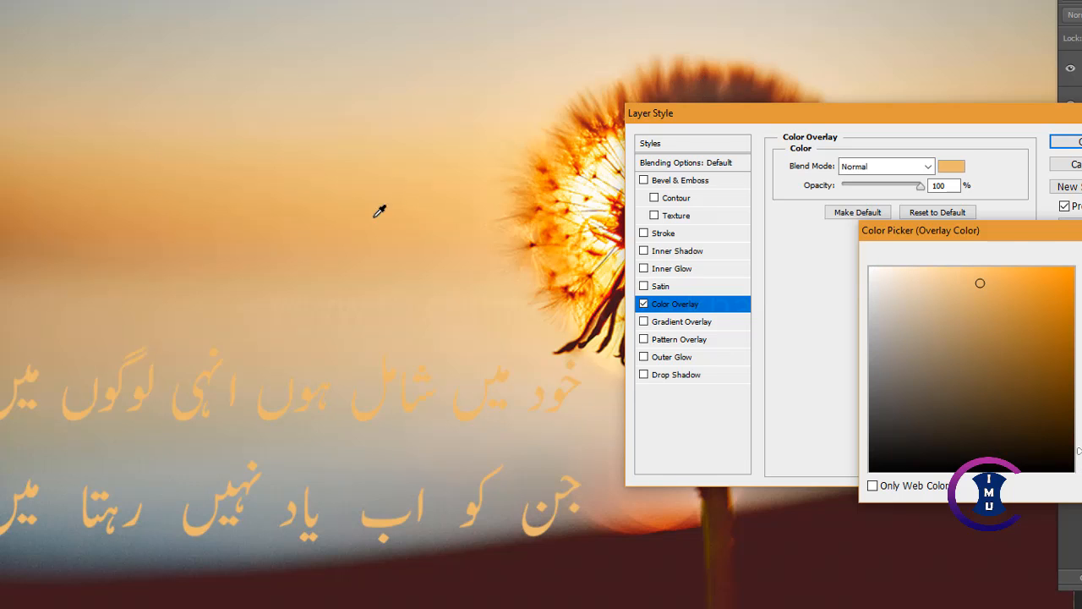
click(838, 561)
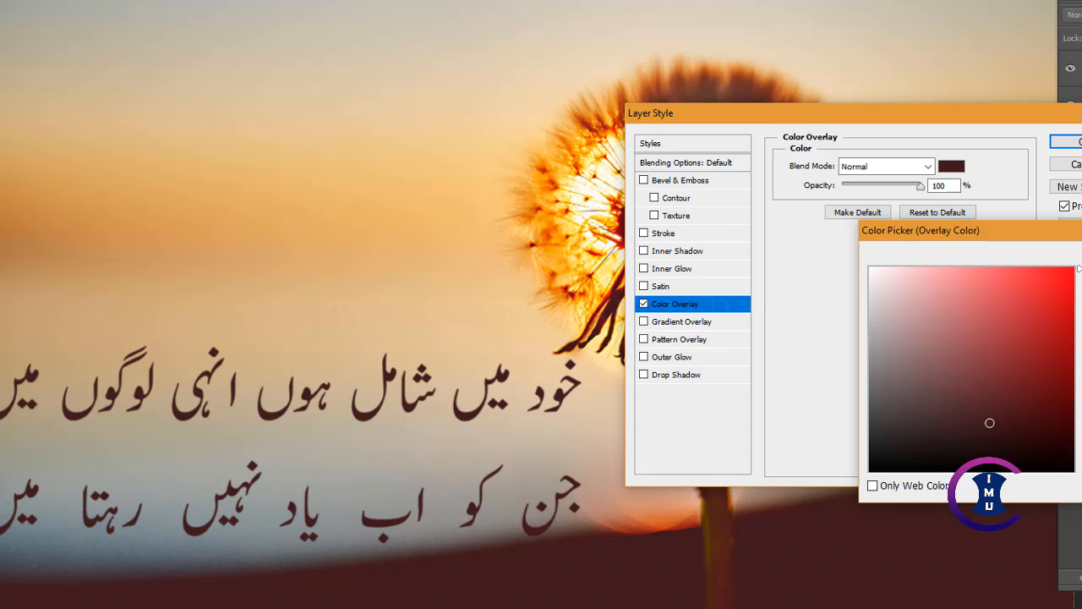
key(Return)
- Add an Outer Glow to the text with a spread of 10% and a size of 18 px
drag(823, 115, 817, 1)
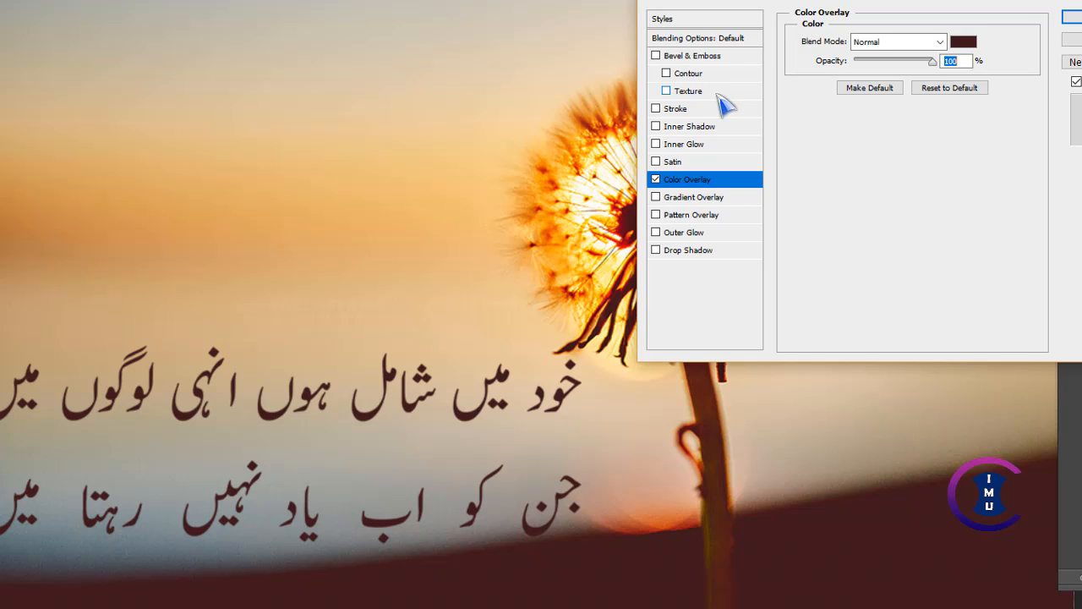
click(656, 233)
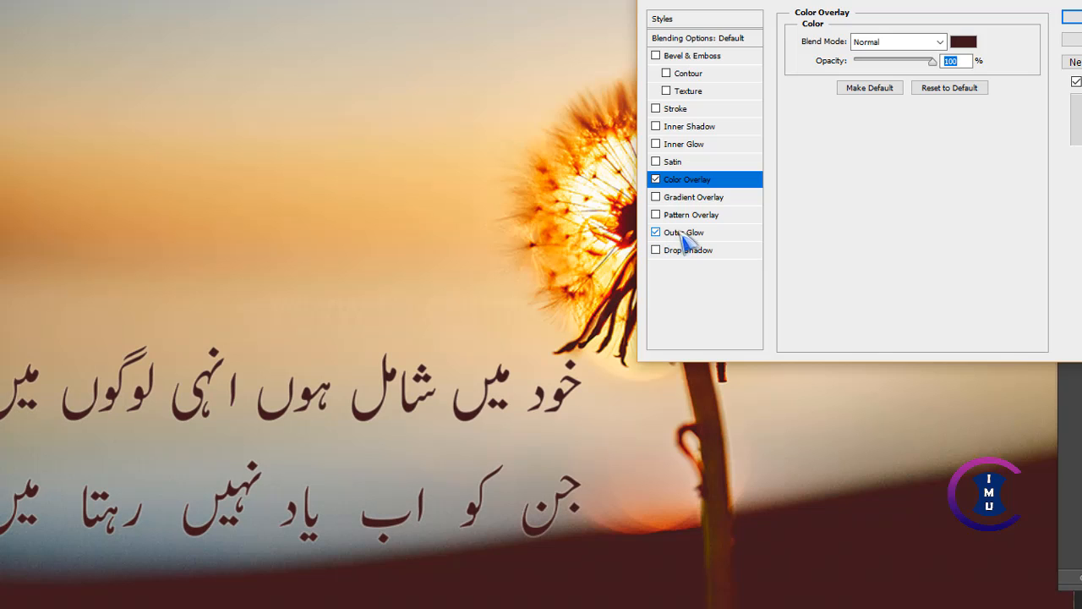
click(692, 241)
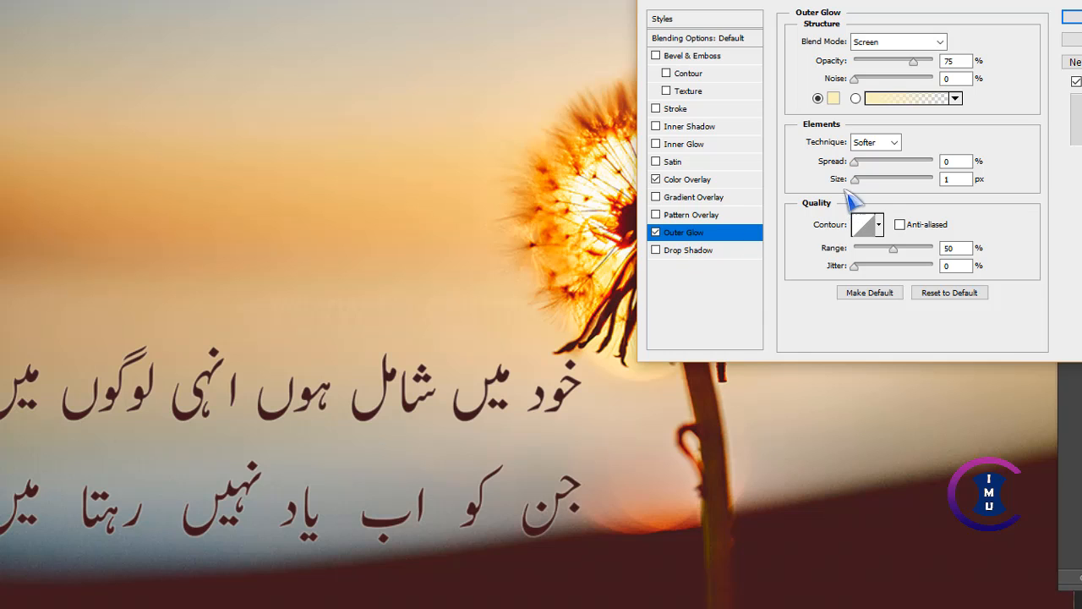
drag(856, 179, 863, 163)
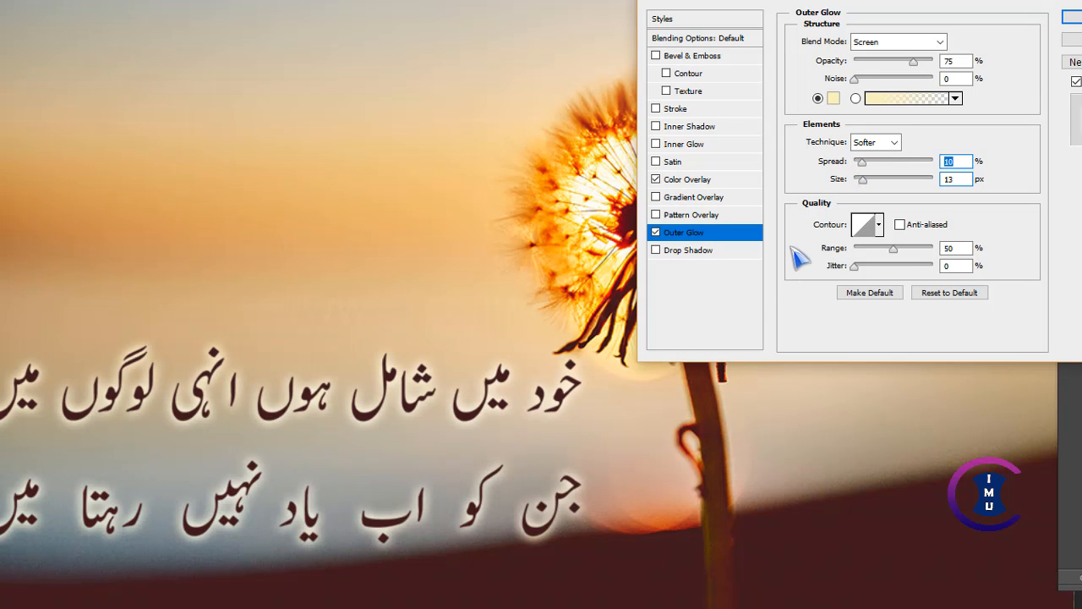
drag(864, 180, 866, 180)
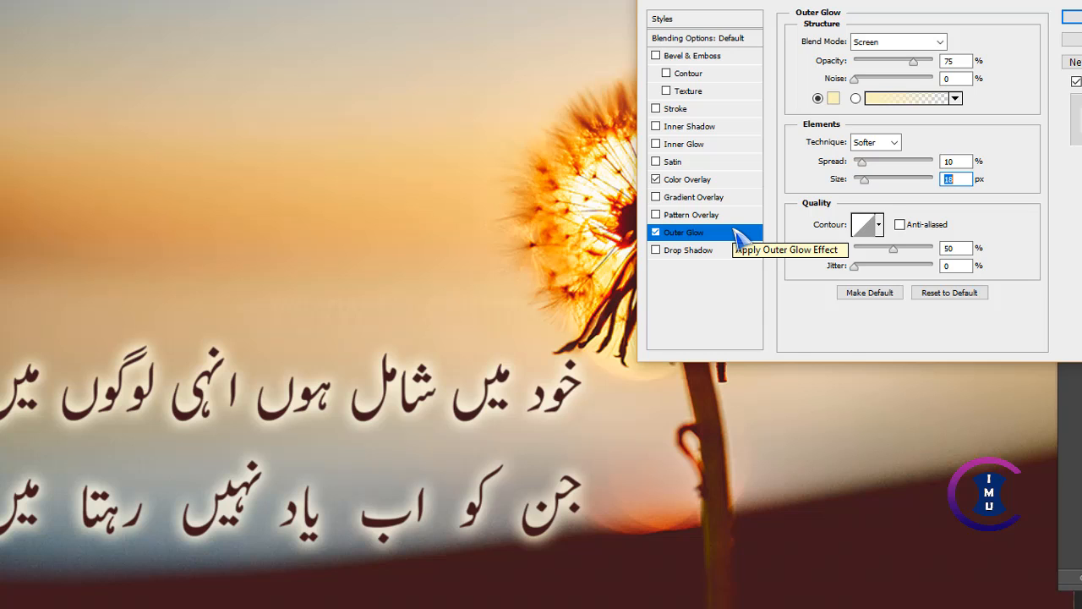
- Add a white Stroke to the text with a size of 2 px
click(657, 108)
click(683, 109)
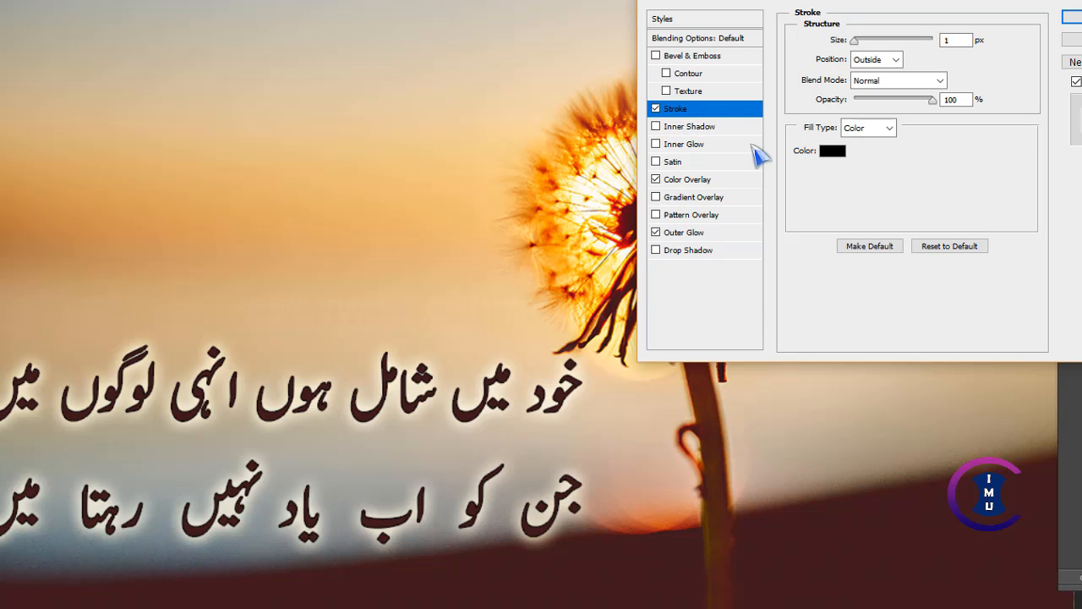
click(836, 153)
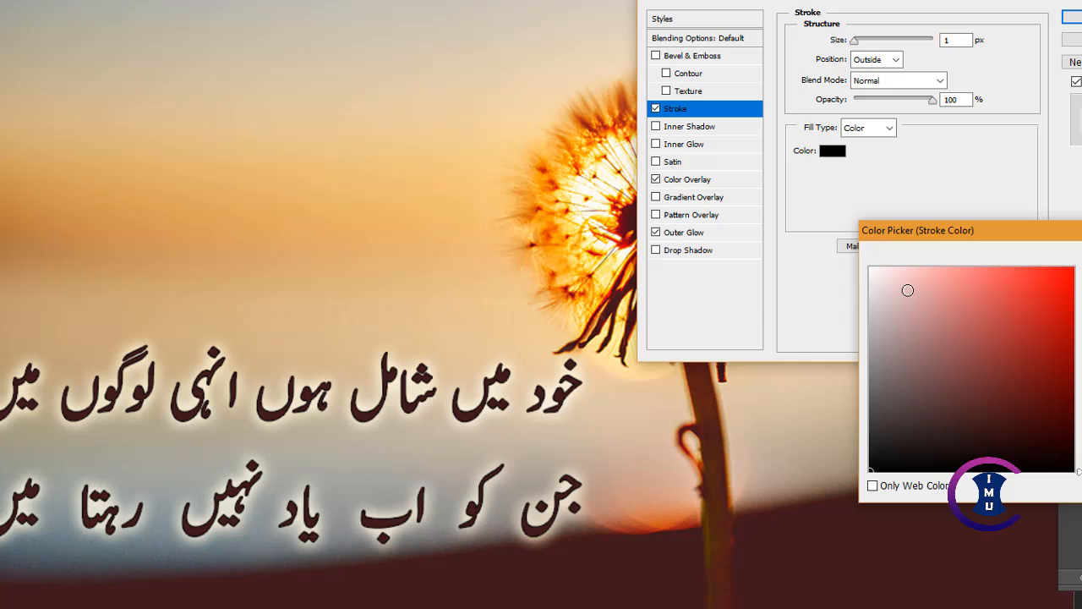
click(871, 269)
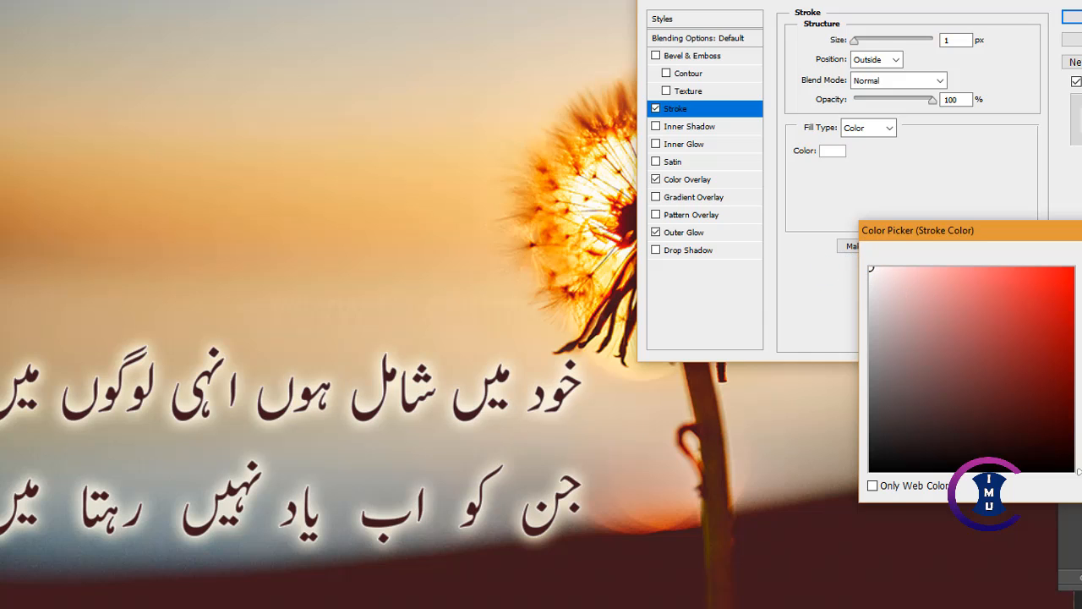
key(Return)
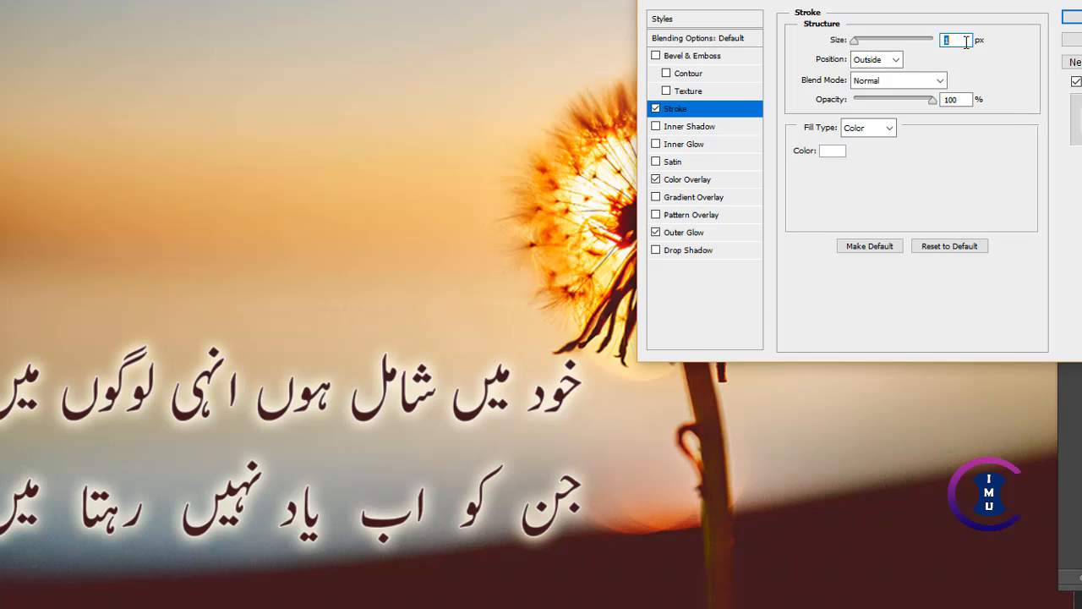
key(Up)
key(Up)
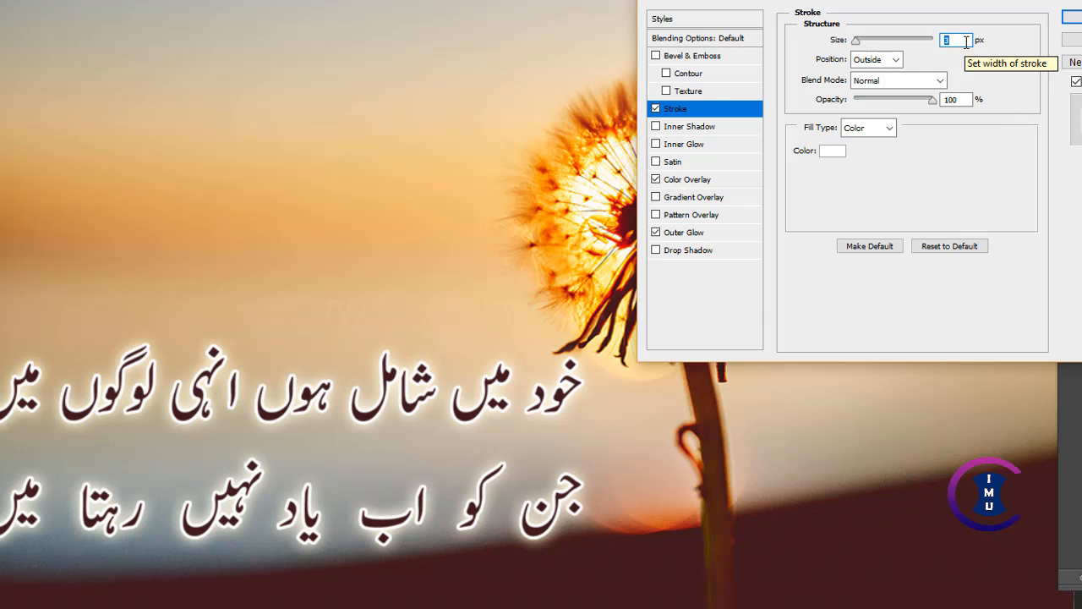
key(Down)
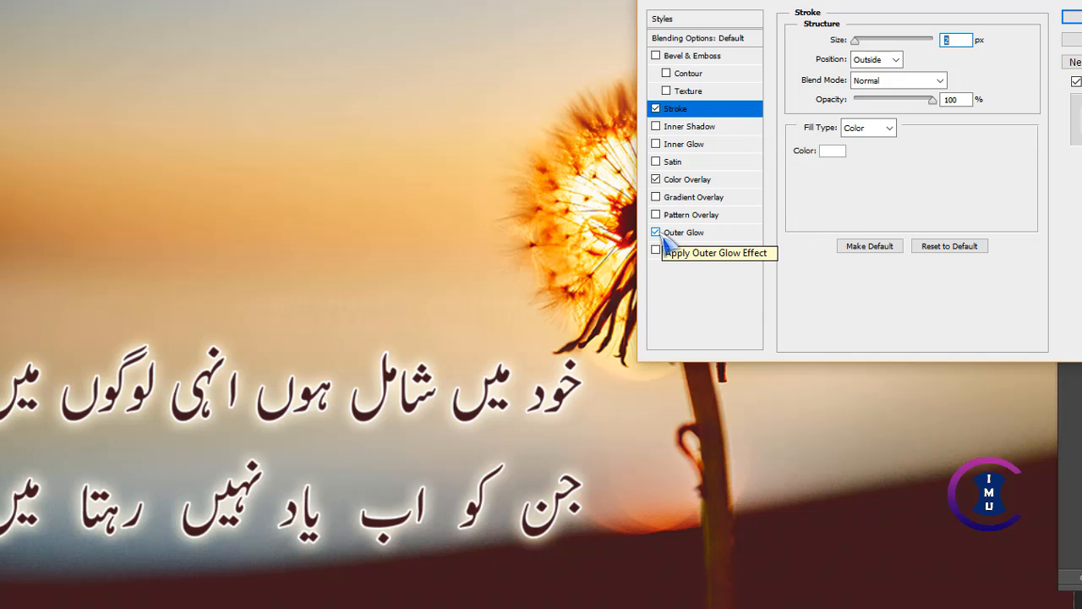
- Change the text's Outer Glow colour to a bright orange sampled from the edge of the dandelion
click(698, 236)
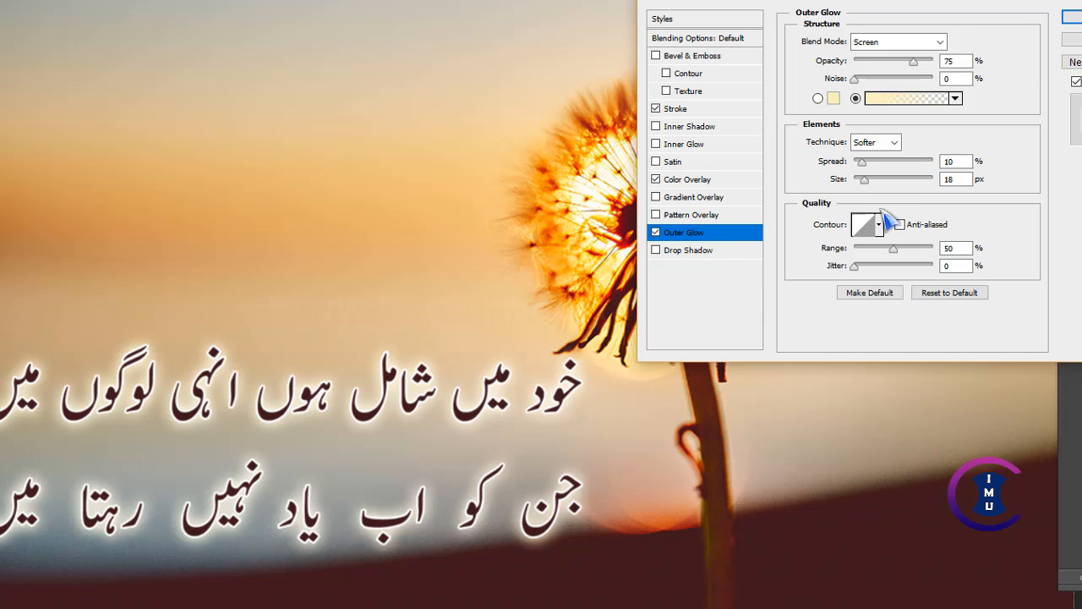
click(834, 99)
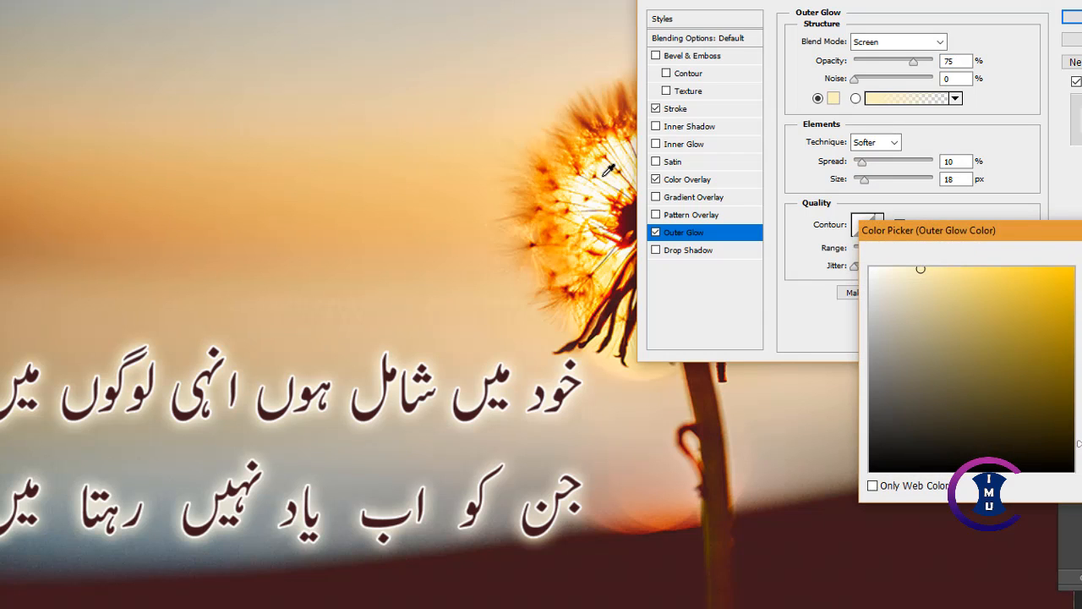
click(574, 138)
click(555, 142)
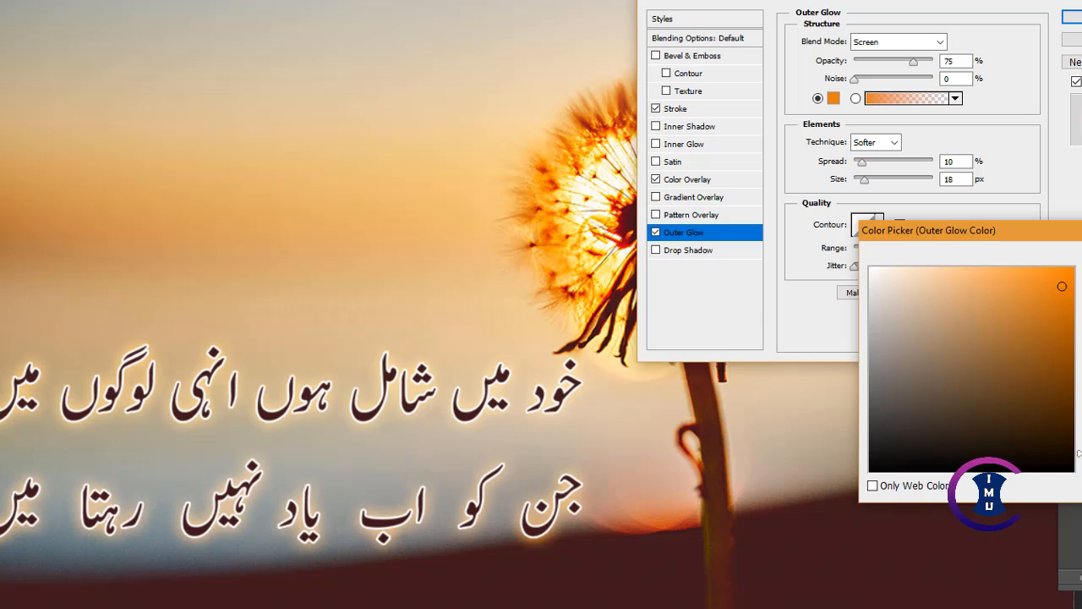
key(Return)
- Sample several photo colours for the text's Stroke, settle on the soft orange of the sky, and apply the layer style
click(677, 108)
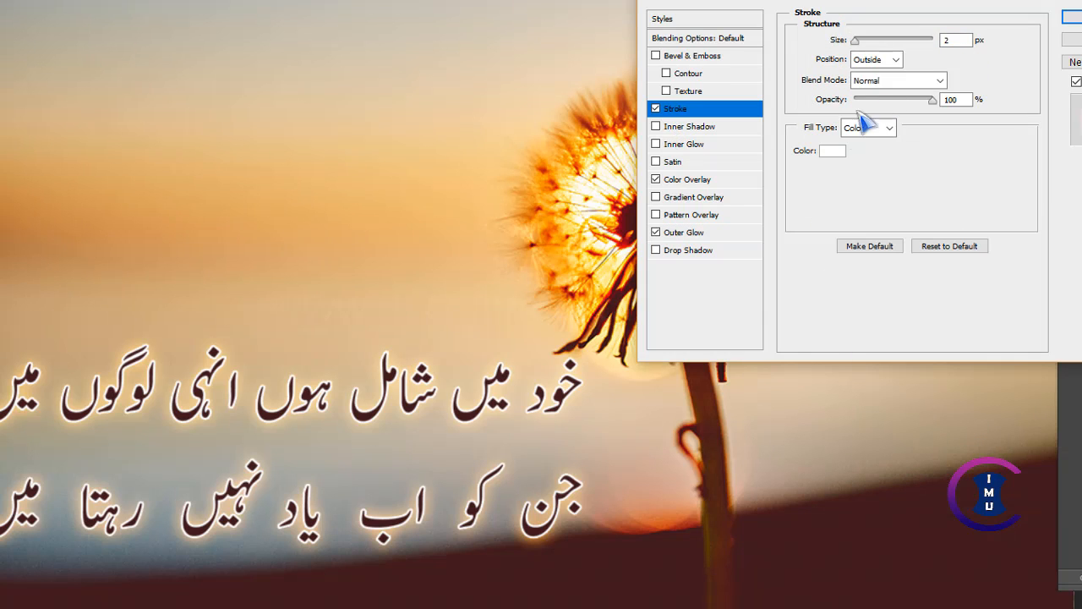
click(832, 151)
click(602, 124)
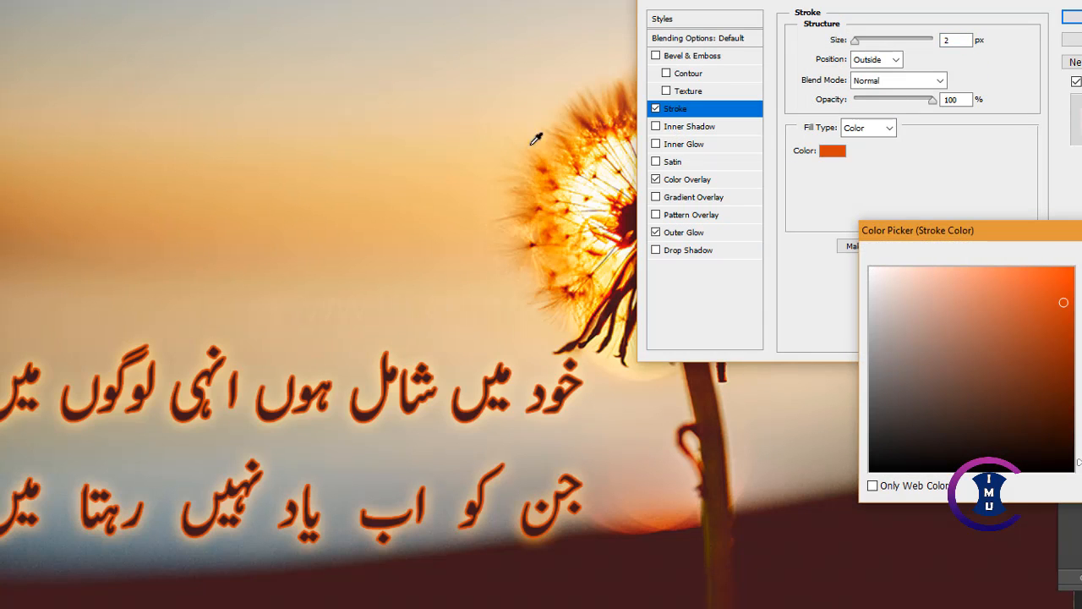
click(525, 259)
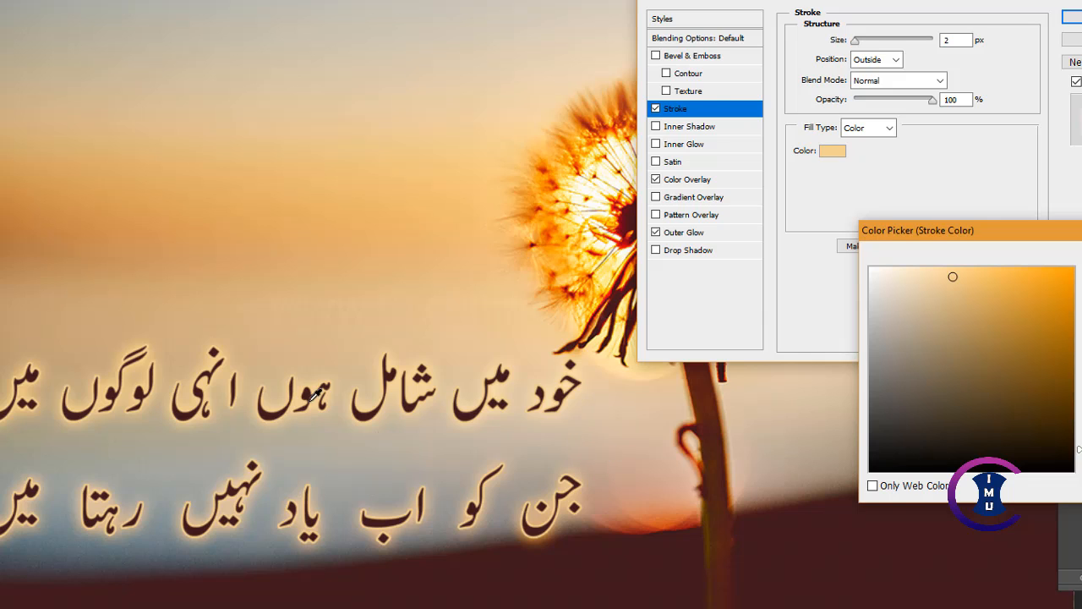
click(216, 199)
click(413, 553)
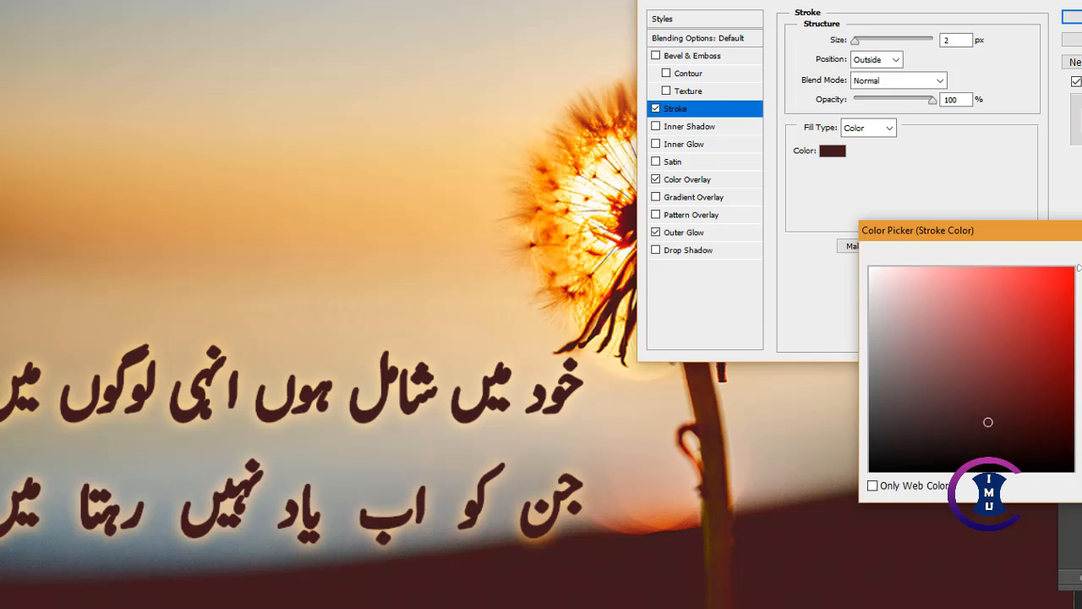
click(715, 444)
click(664, 522)
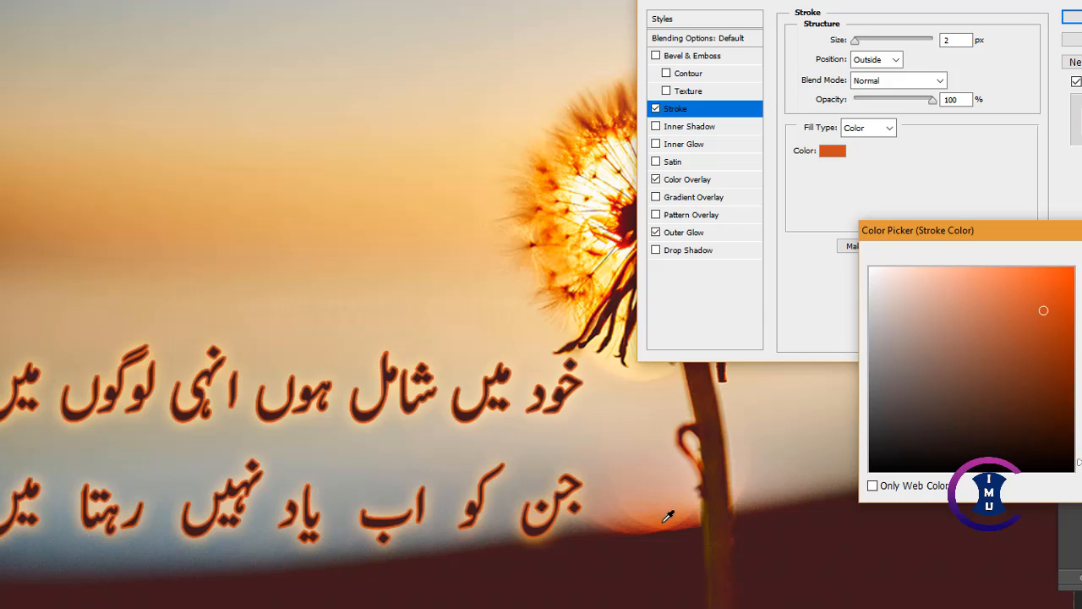
click(547, 311)
click(611, 248)
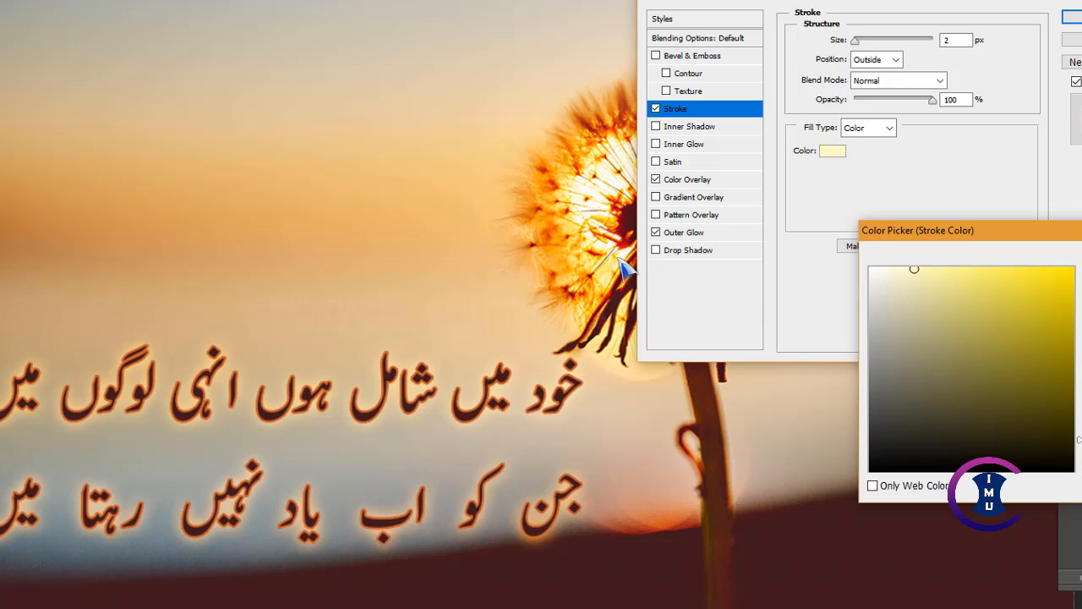
click(407, 227)
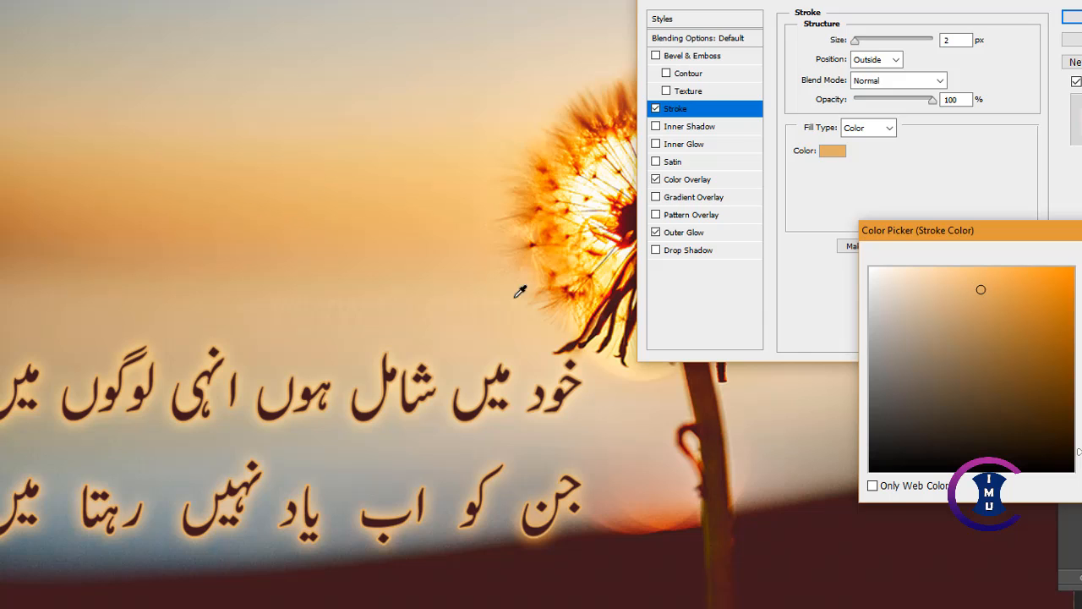
key(Return)
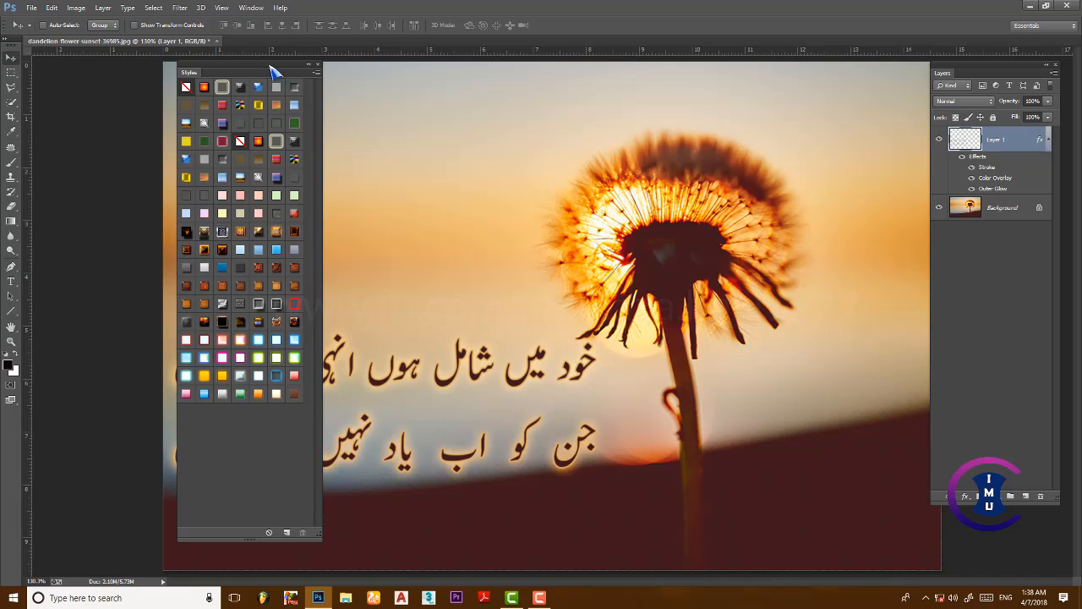
- Try several preset layer styles on the Urdu text, including pink, red and brown ones
drag(273, 72, 812, 80)
click(761, 367)
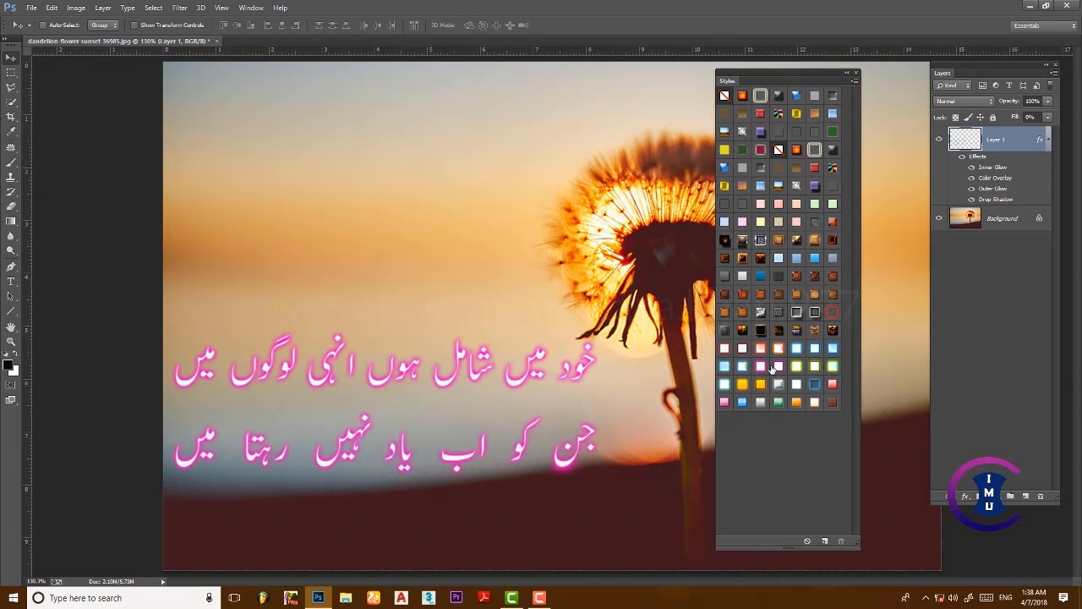
click(776, 367)
click(743, 348)
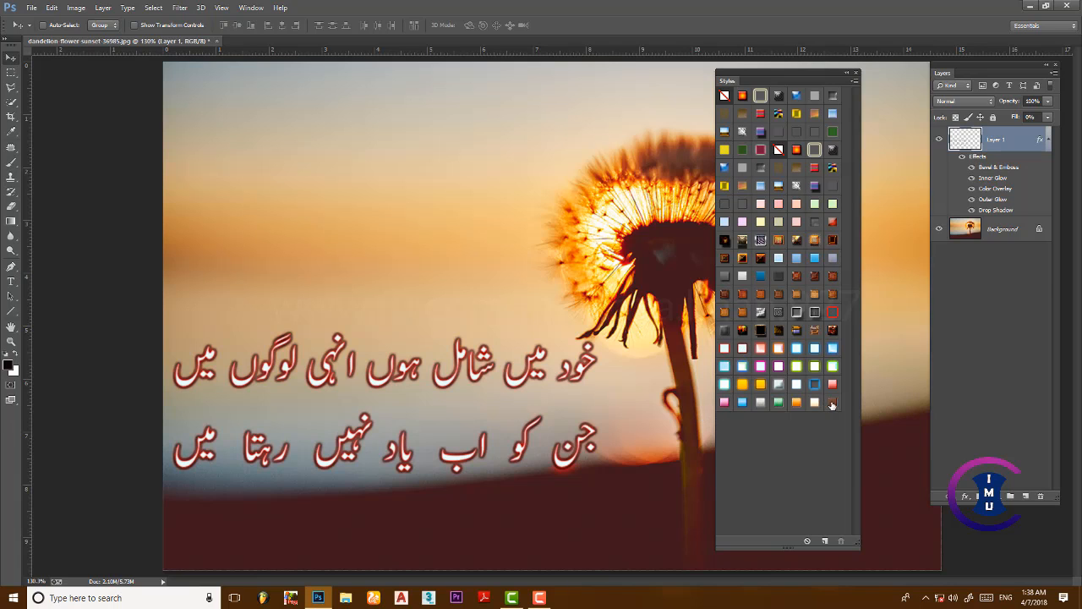
click(832, 403)
click(786, 402)
click(725, 348)
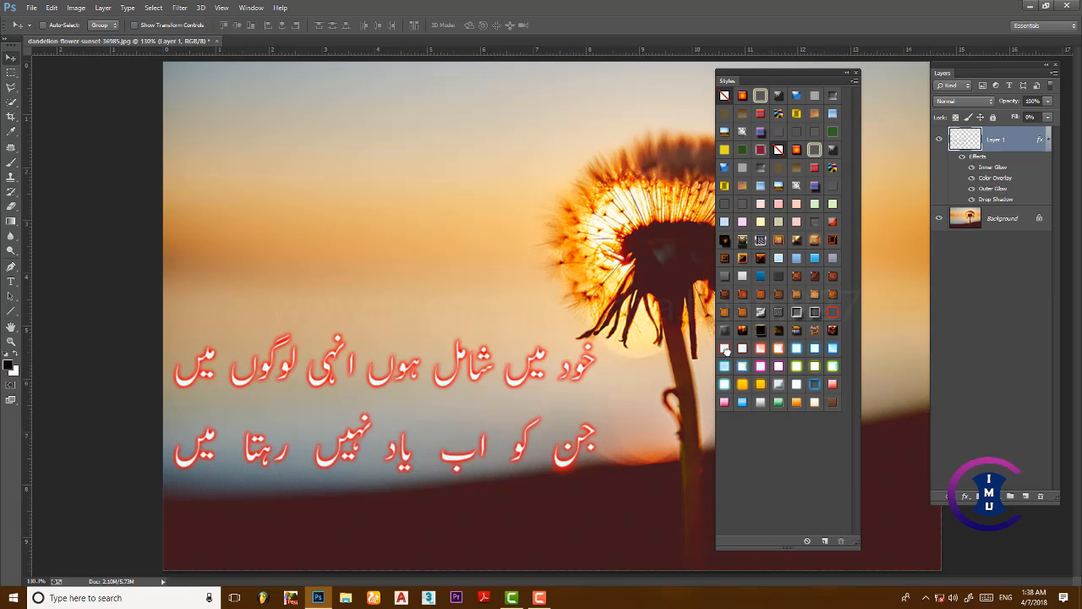
click(743, 349)
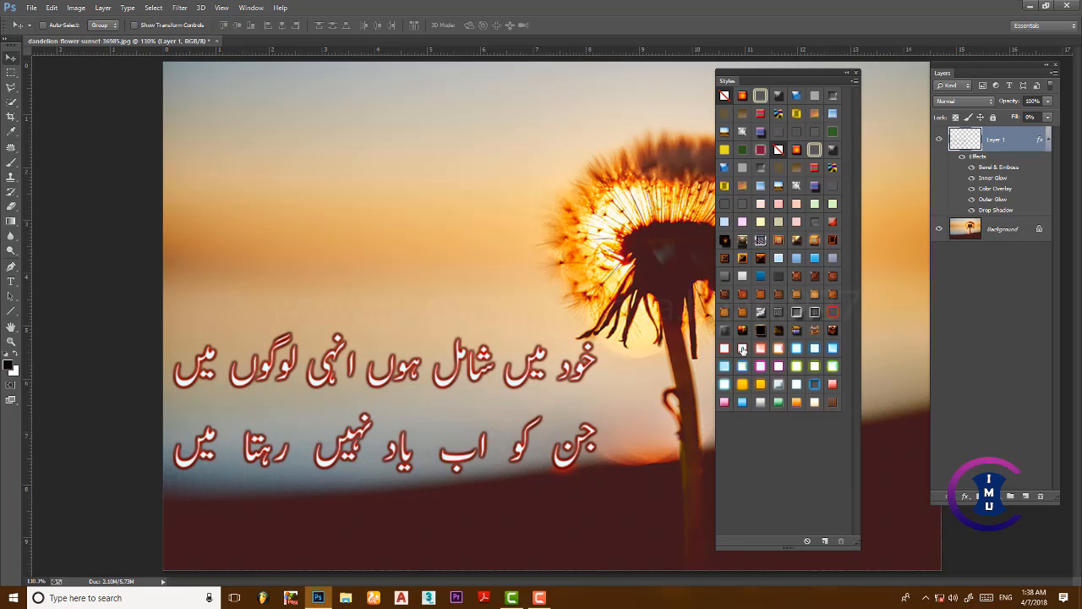
- Undo all the preset styles applied to the text and close the preset styles list
key(ctrl+alt+z)
key(ctrl+alt+z)
key(ctrl+alt+z)
key(ctrl+alt+z)
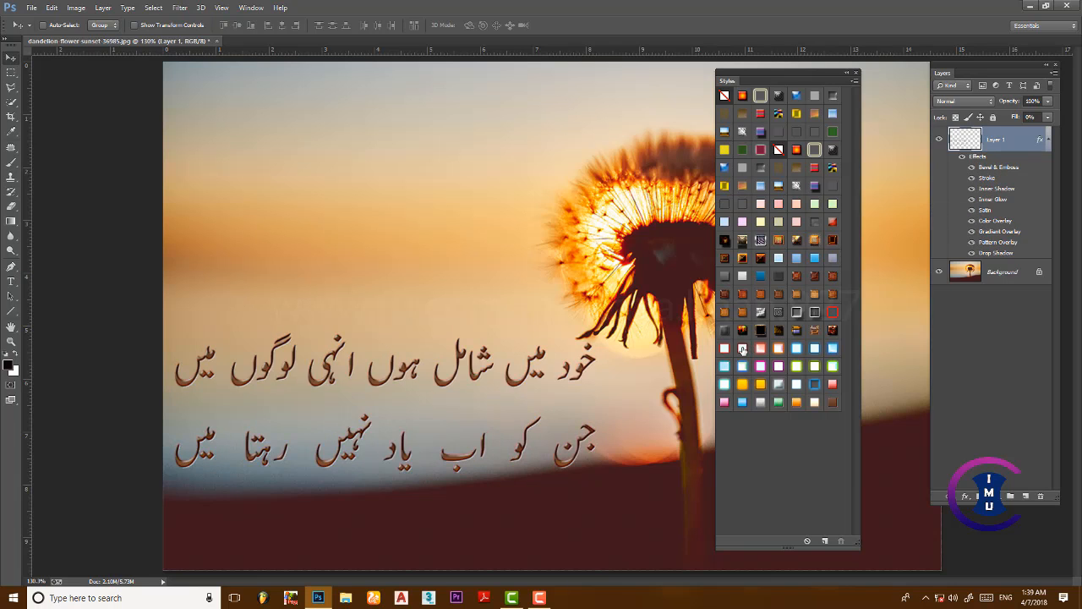
key(ctrl+alt+z)
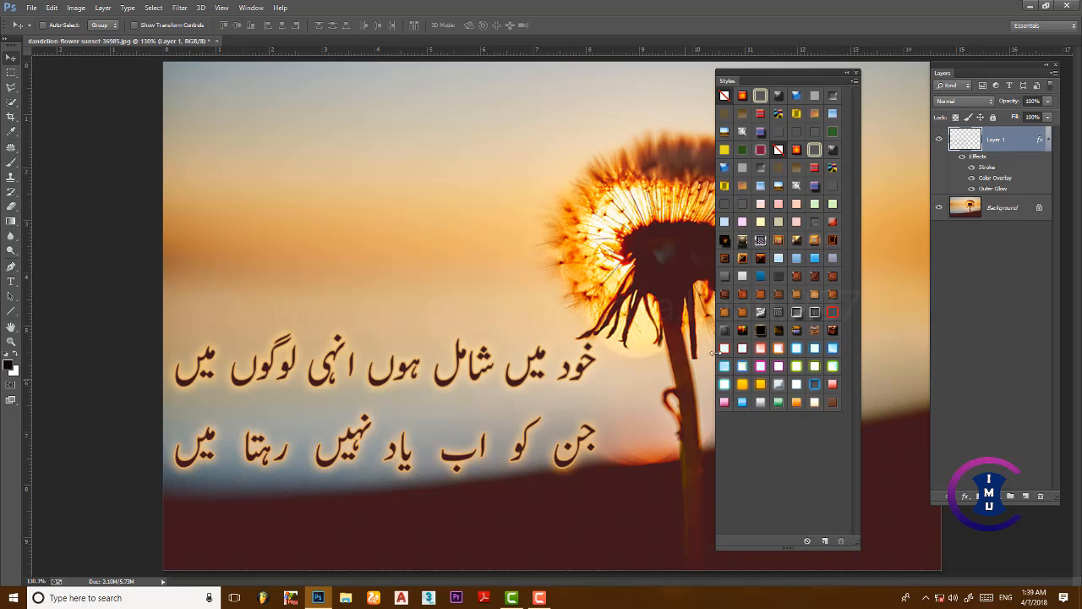
click(856, 72)
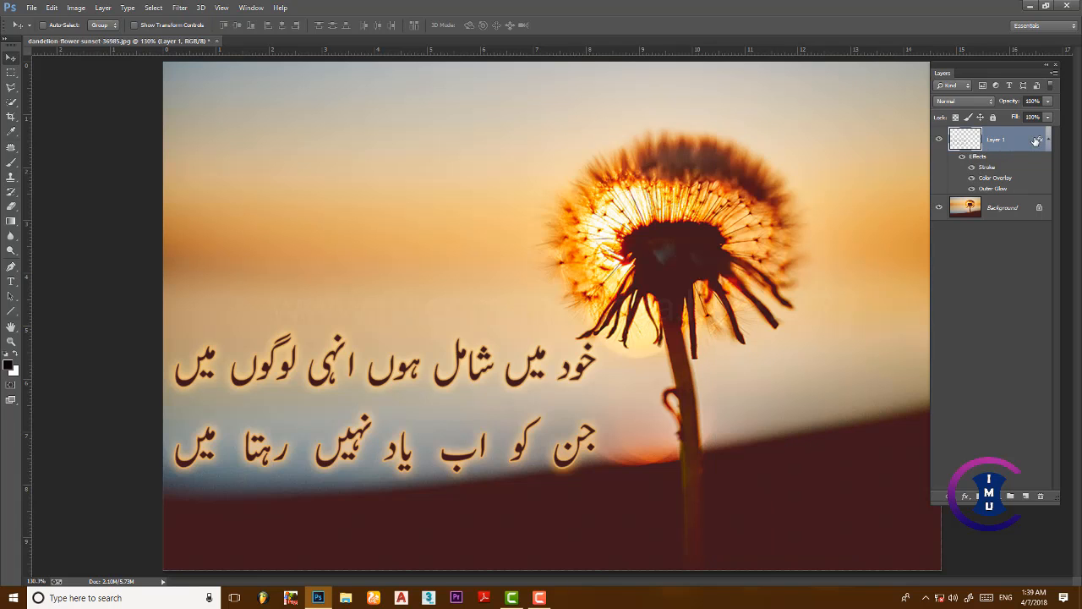
- Try other Color Overlay colours on the text, settle on the dark brown-red 3c0804, and apply it
double_click(1016, 159)
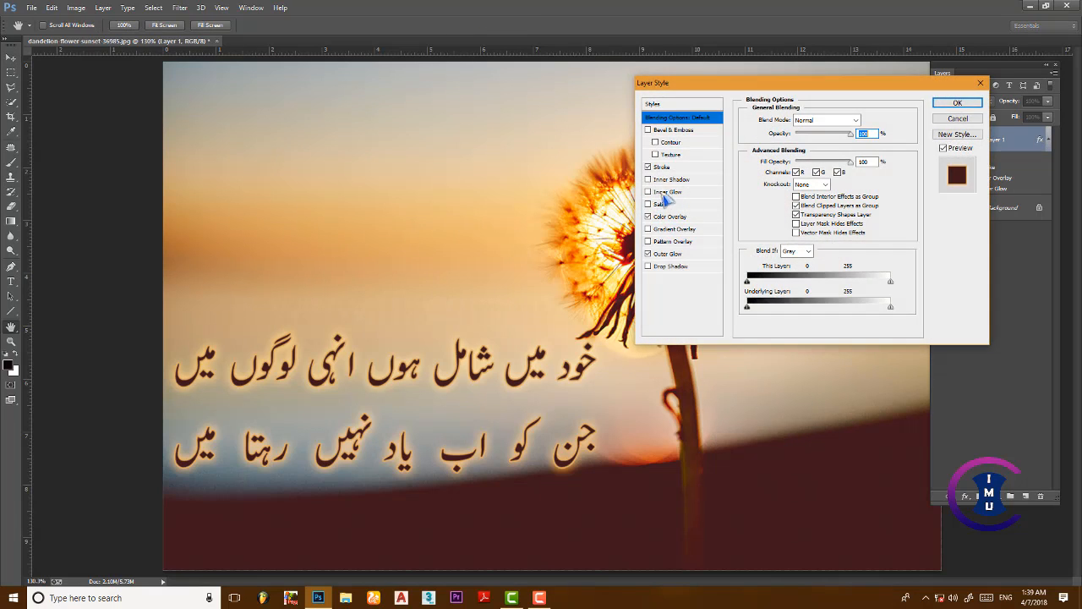
click(668, 217)
click(860, 120)
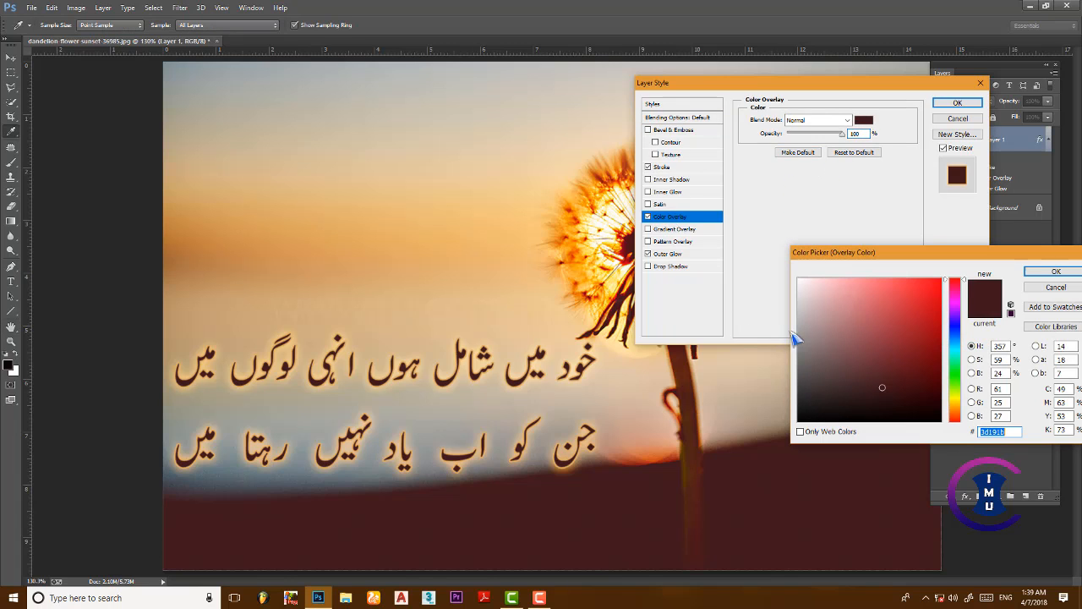
click(800, 287)
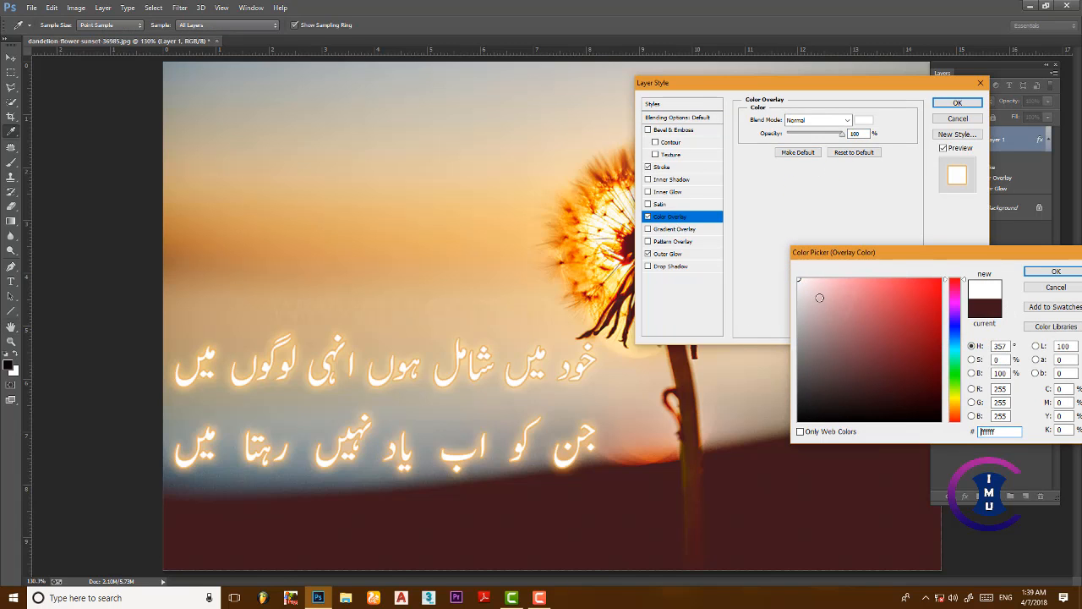
mouse_move(819, 297)
mouse_down()
mouse_move(939, 338)
mouse_move(941, 355)
mouse_move(959, 279)
mouse_move(958, 422)
mouse_up()
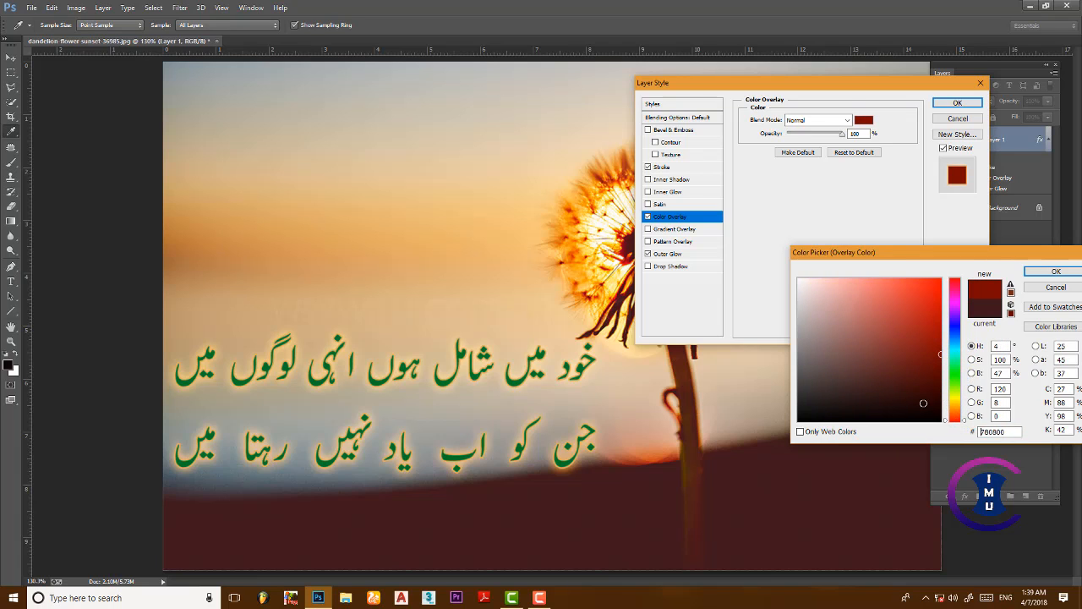
click(911, 375)
click(934, 388)
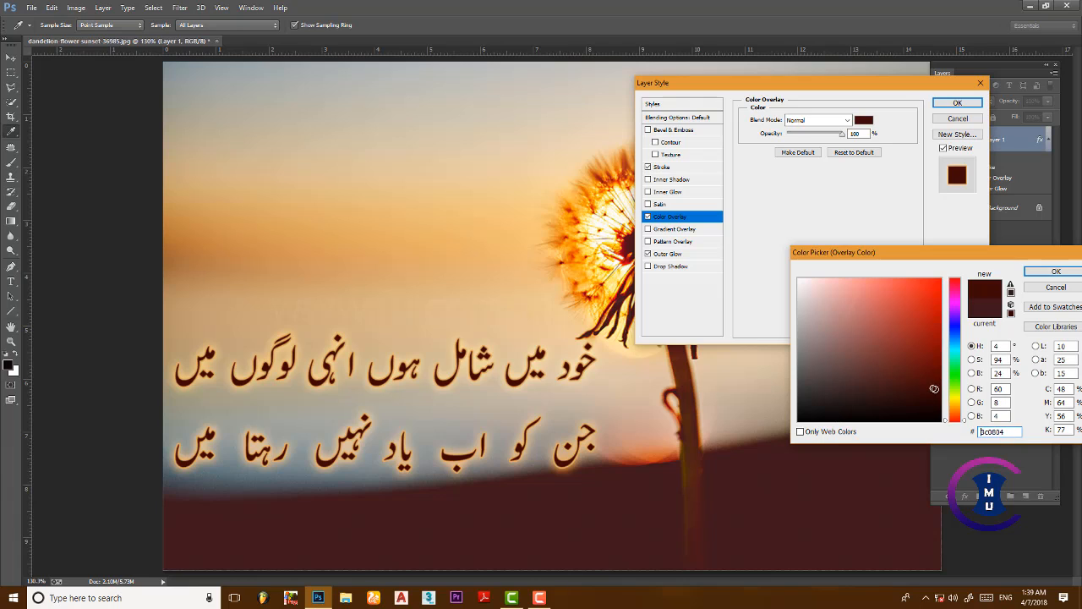
click(1057, 271)
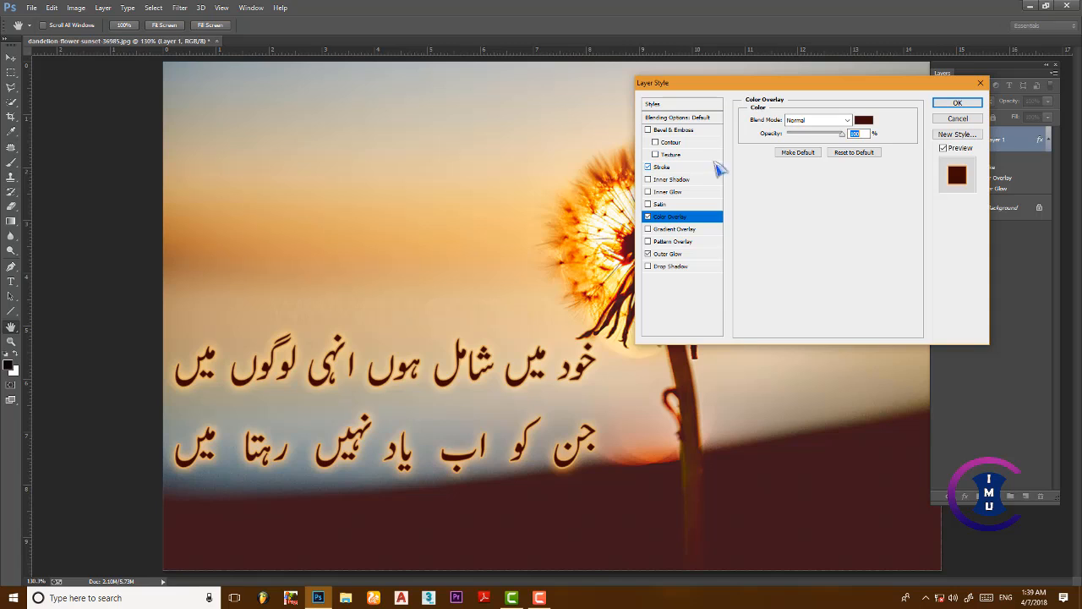
click(954, 103)
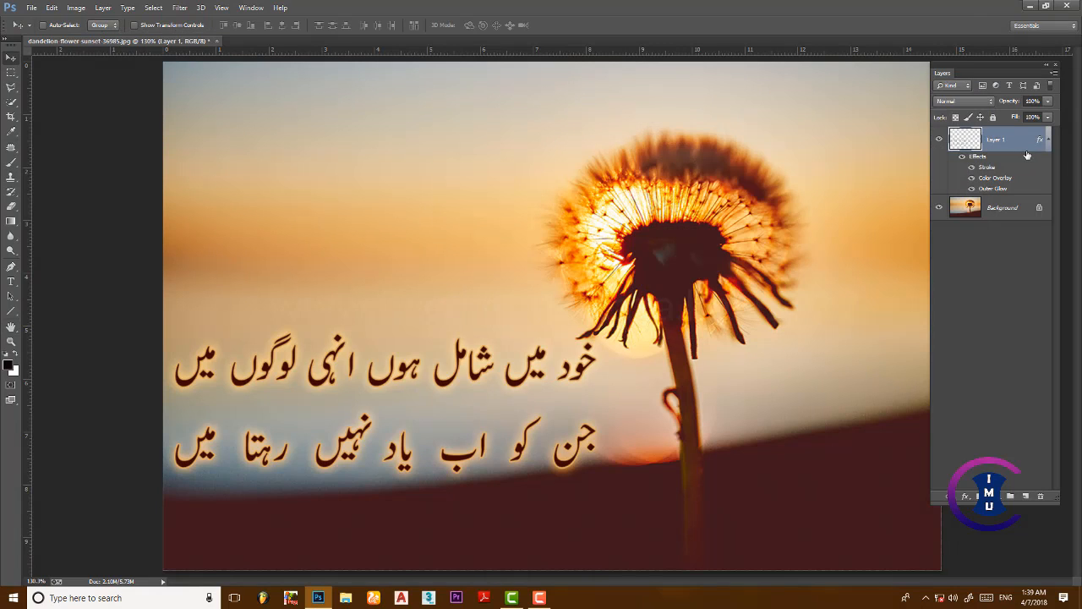
- Collapse the text layer's effects, duplicate the layer, and hide and show the copy to compare
click(1049, 142)
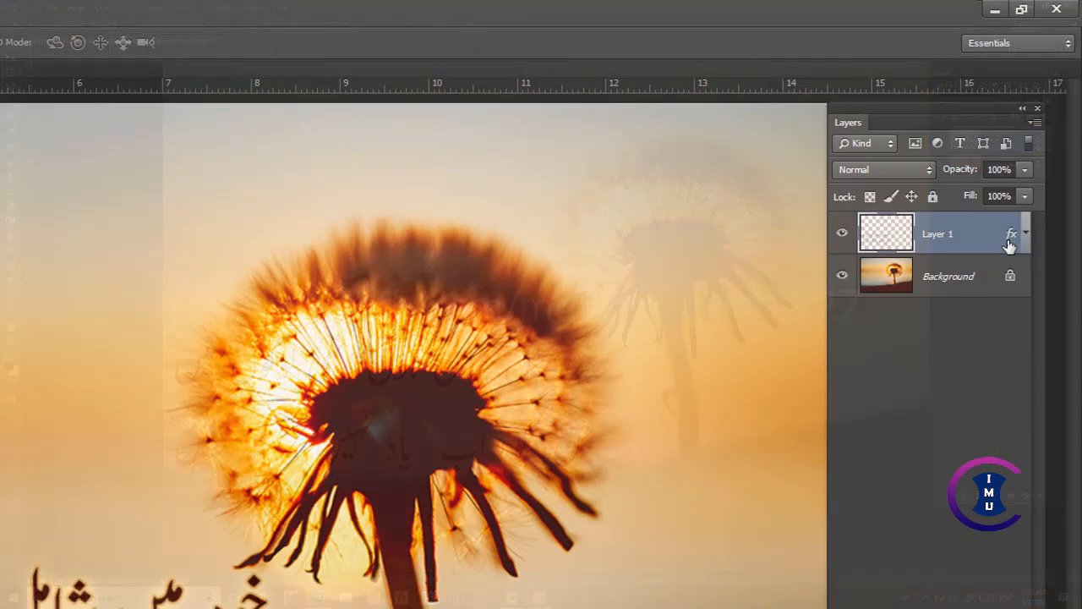
key(ctrl+j)
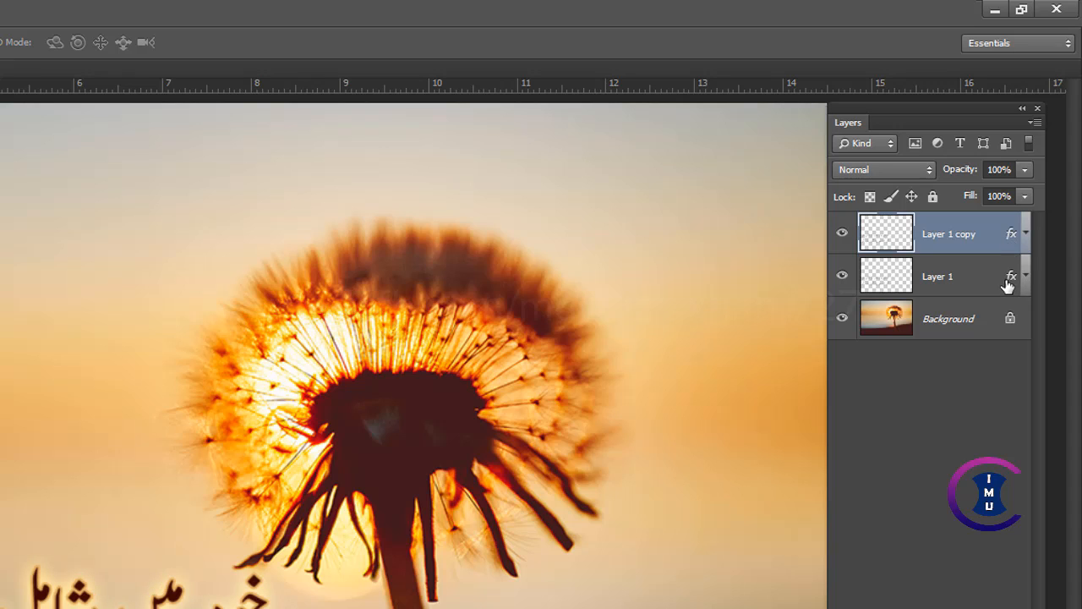
click(843, 234)
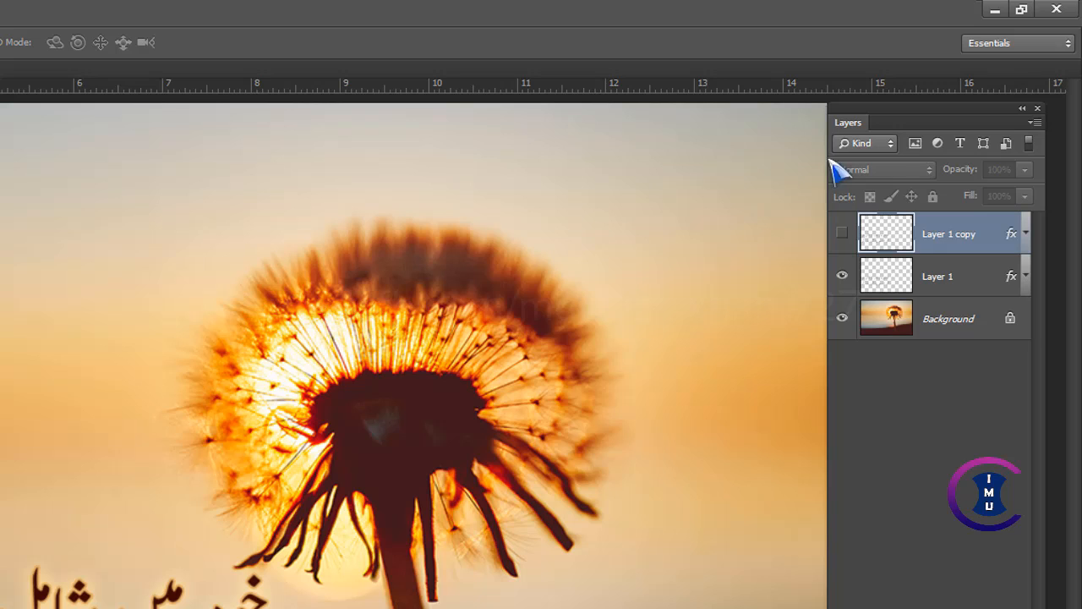
click(845, 240)
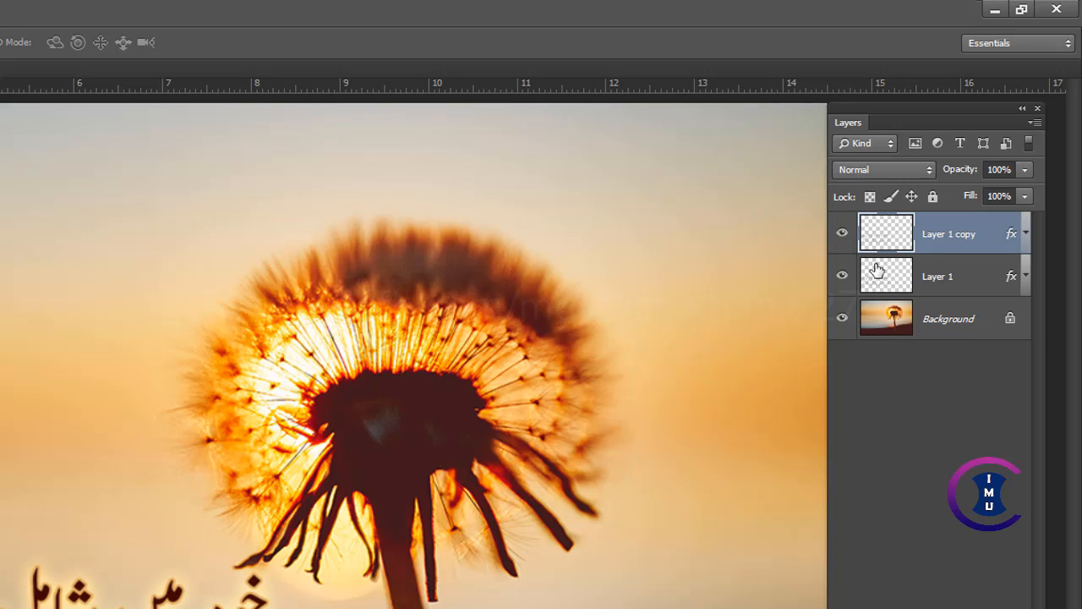
- Turn off the Stroke, Color Overlay and Outer Glow effects on the original text layer, Layer 1
click(911, 280)
click(945, 243)
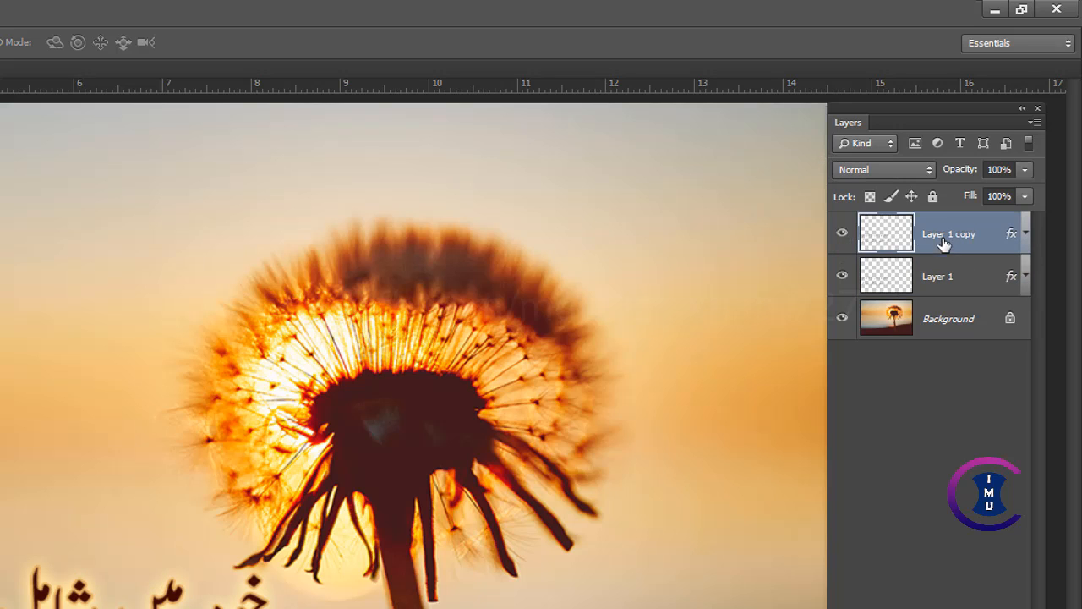
click(1012, 282)
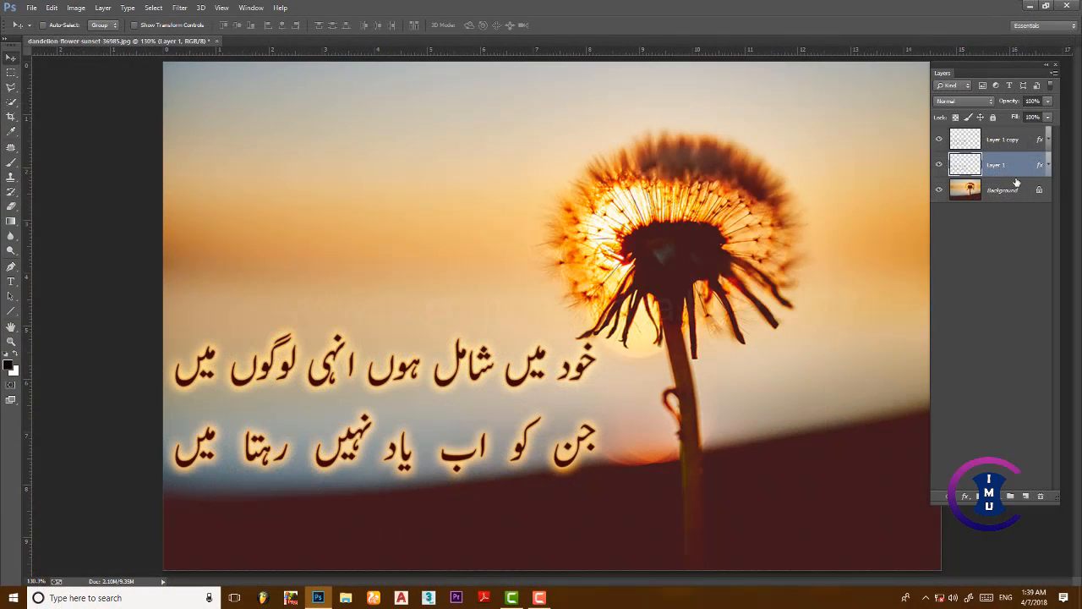
double_click(1015, 166)
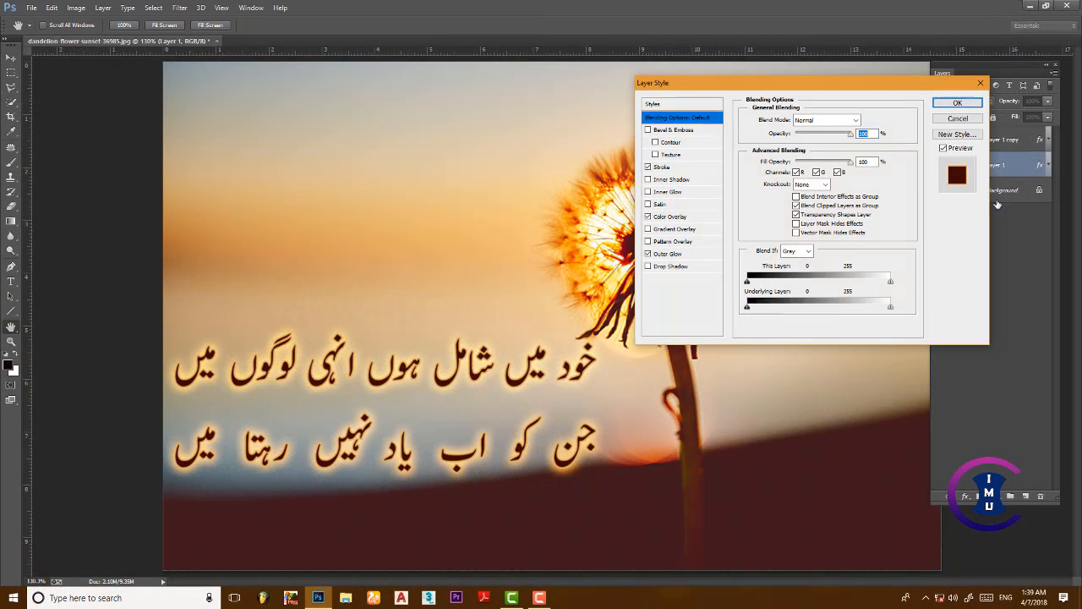
click(960, 119)
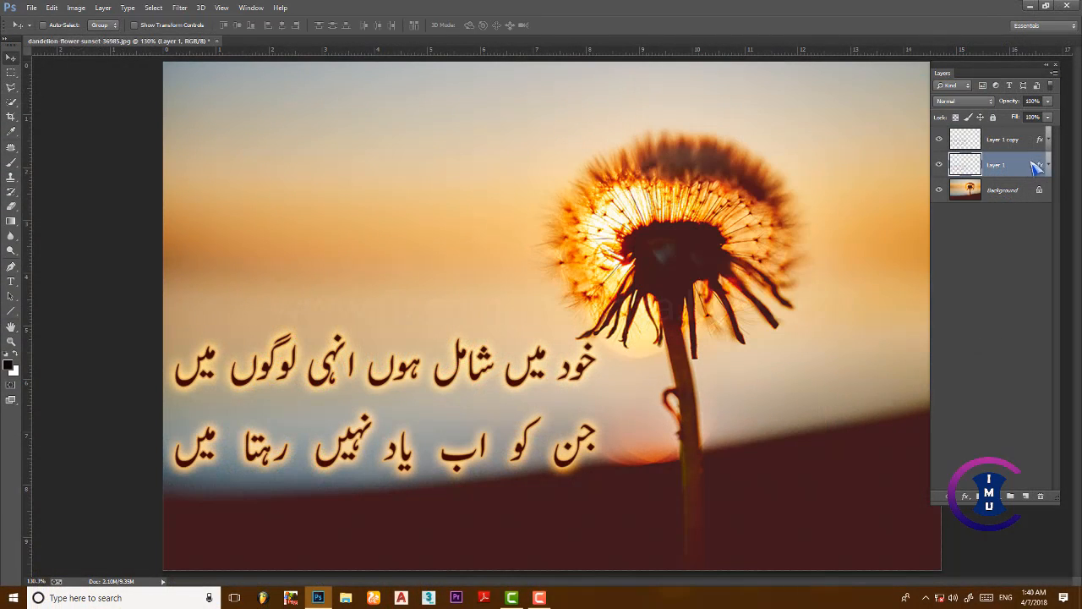
double_click(1010, 165)
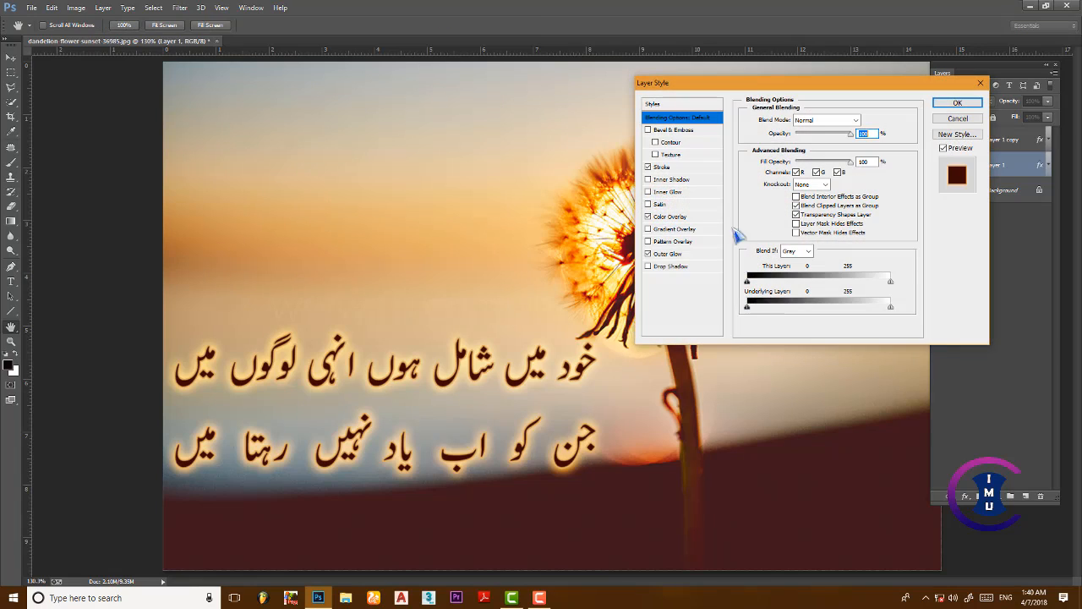
click(648, 168)
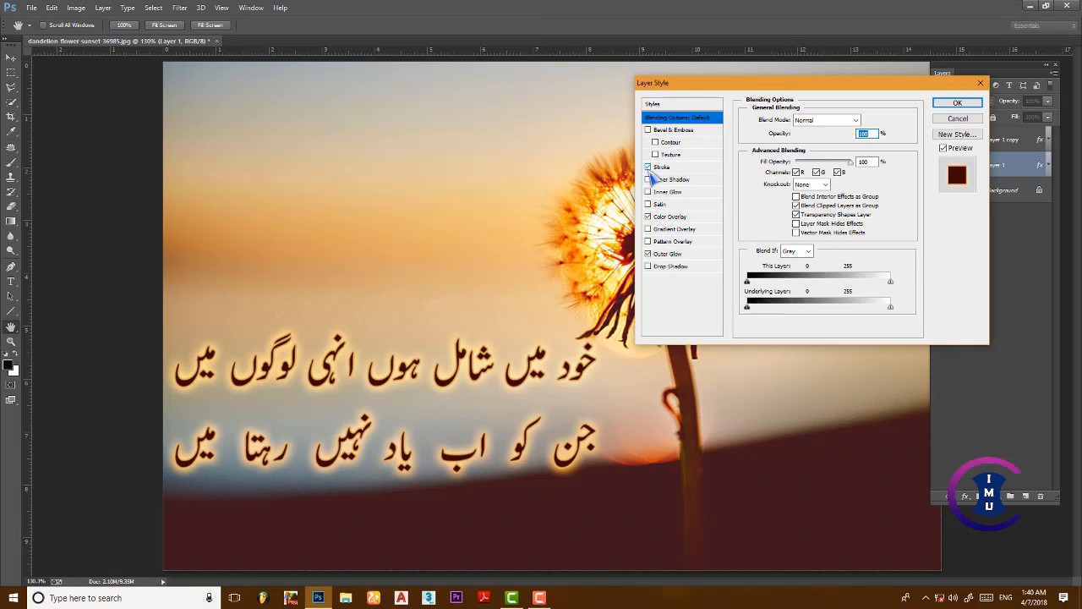
click(649, 216)
click(649, 254)
click(649, 167)
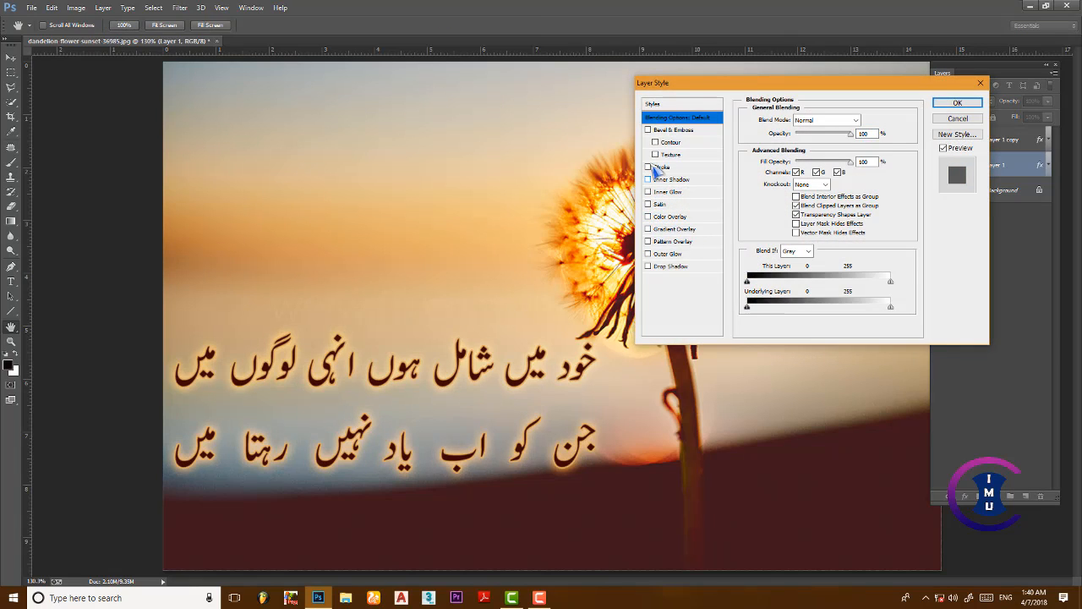
- Enable the Stroke effect on Layer 1 and set its size to 6 px
click(662, 167)
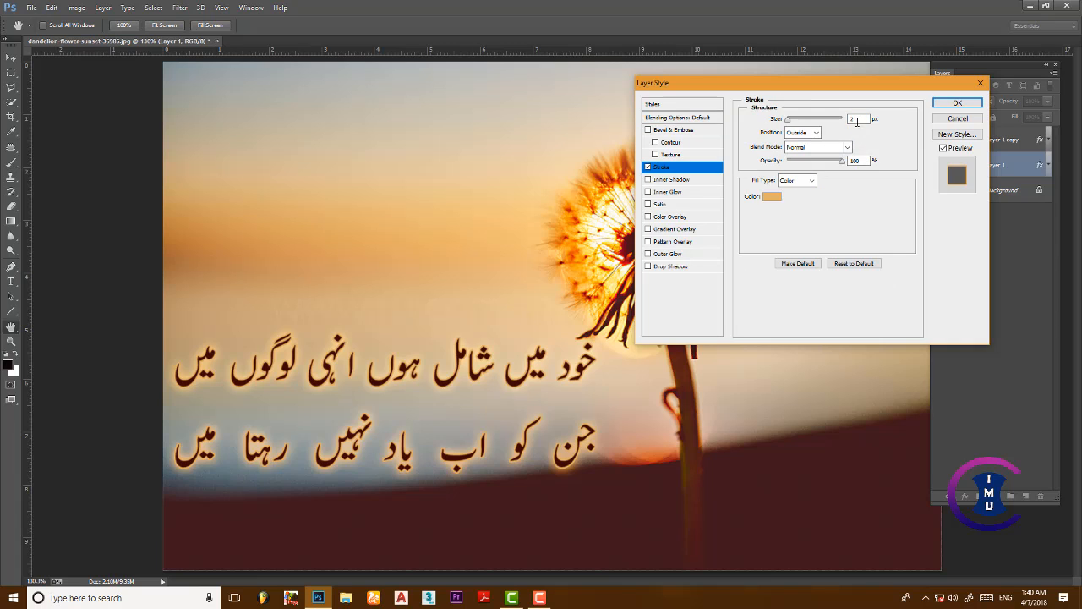
double_click(858, 122)
key(Up)
key(Up)
key(Up)
key(Up)
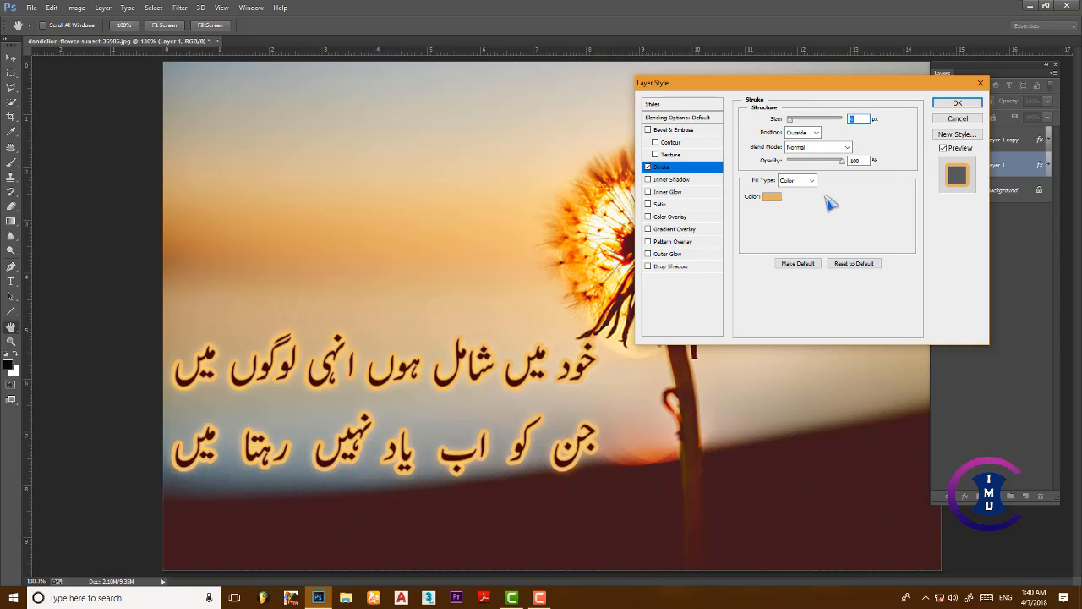
- Change the stroke colour to white ffffff and reduce the stroke size to 3 px
click(772, 196)
click(798, 280)
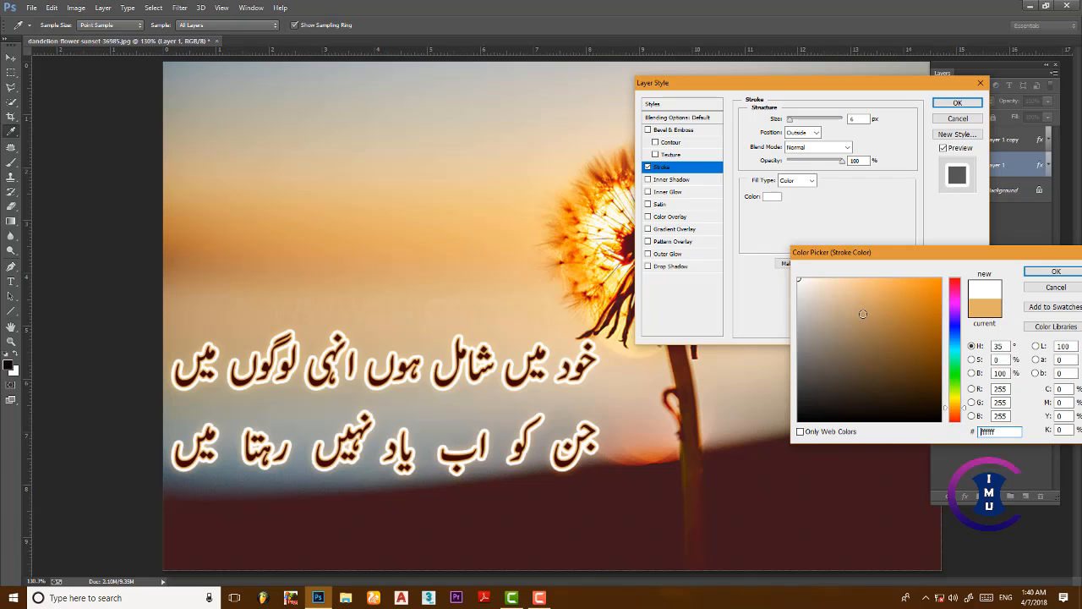
click(1048, 273)
key(Down)
key(Down)
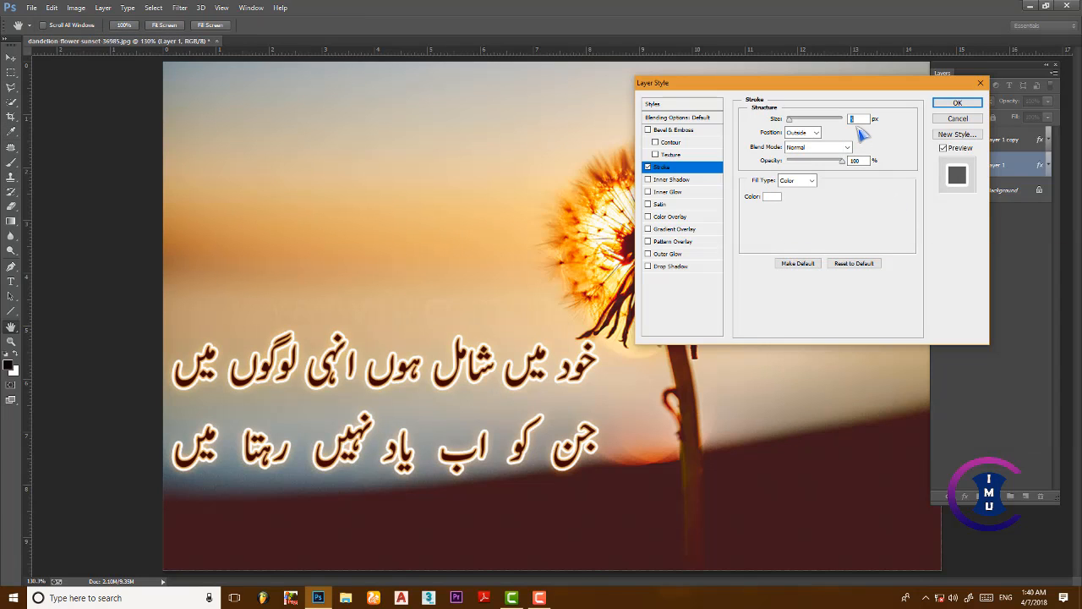
key(Down)
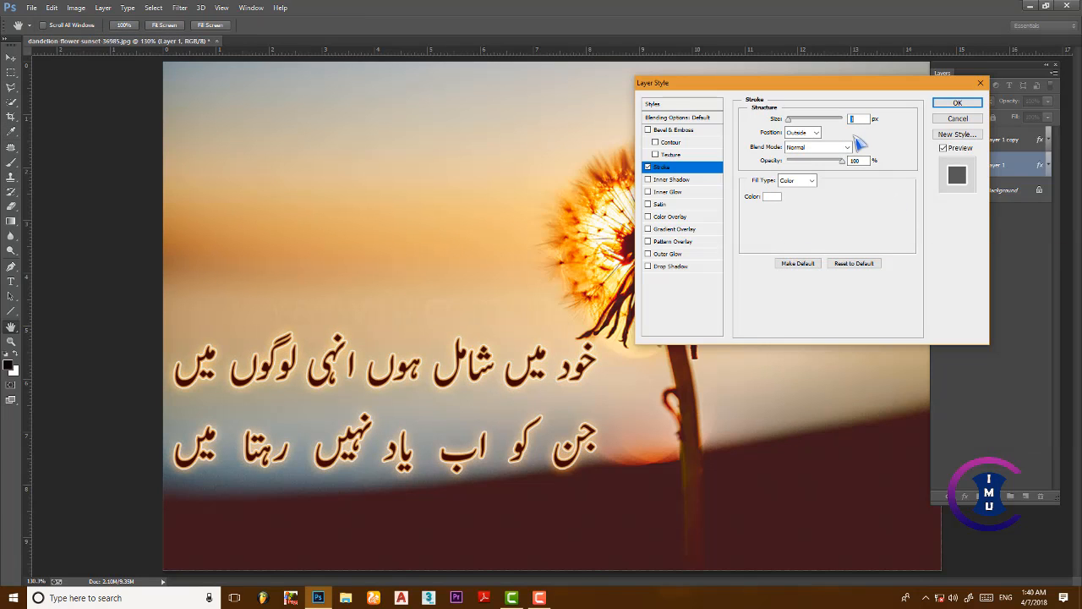
- Set the stroke colour to the light orange e5af67 sampled from the photo
click(772, 196)
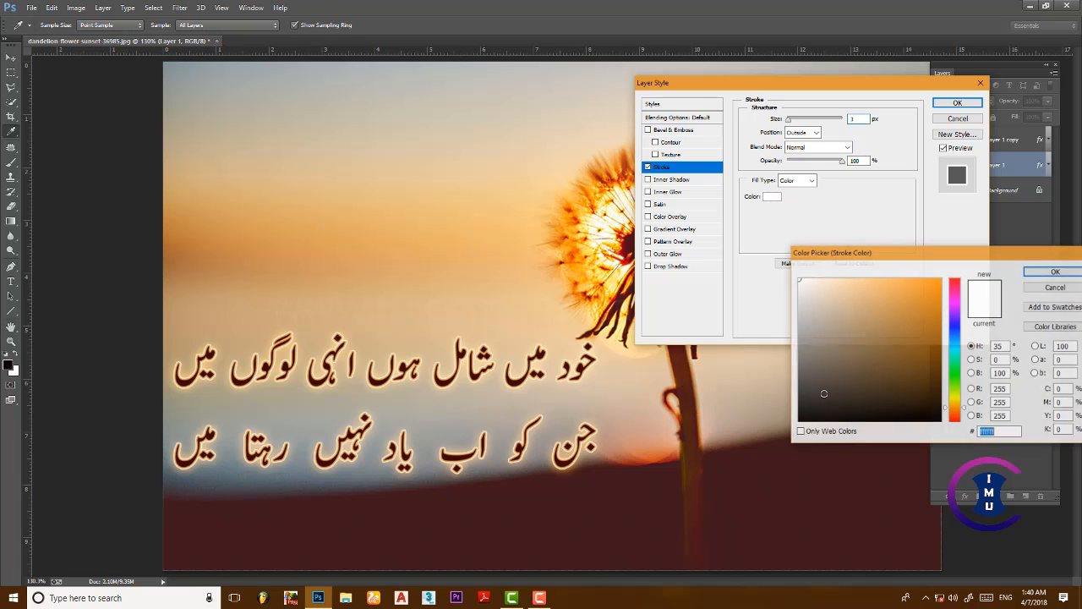
mouse_move(857, 494)
mouse_down()
mouse_move(760, 408)
mouse_move(621, 355)
mouse_move(571, 234)
mouse_move(473, 207)
mouse_move(415, 241)
mouse_move(596, 283)
mouse_up()
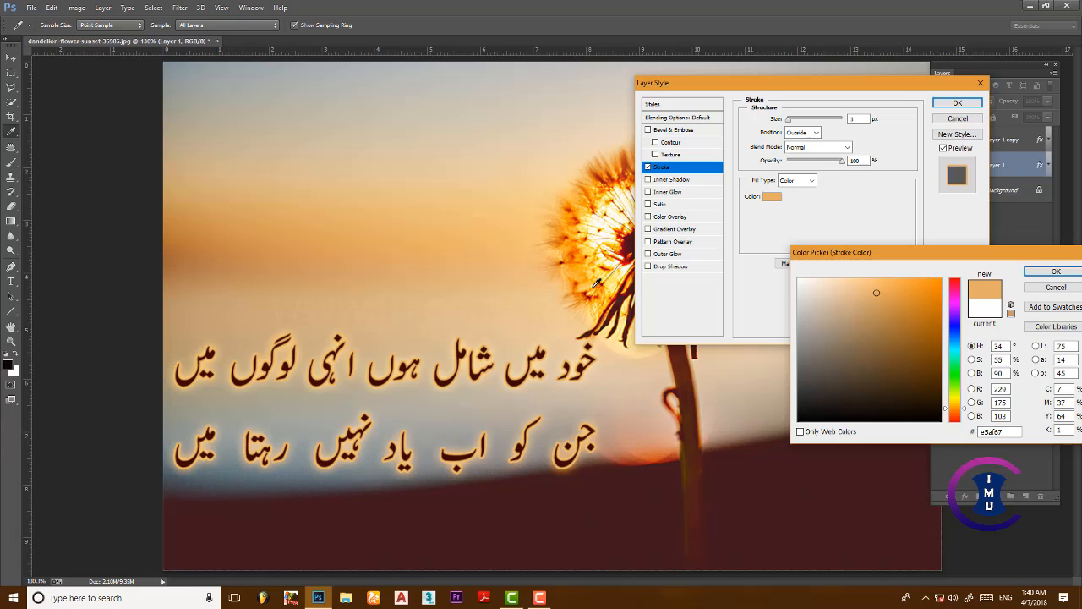
click(1053, 287)
- Enable Outer Glow on Layer 1, colour it with the orange eab062 sampled from the sky, and apply the layer style
click(647, 254)
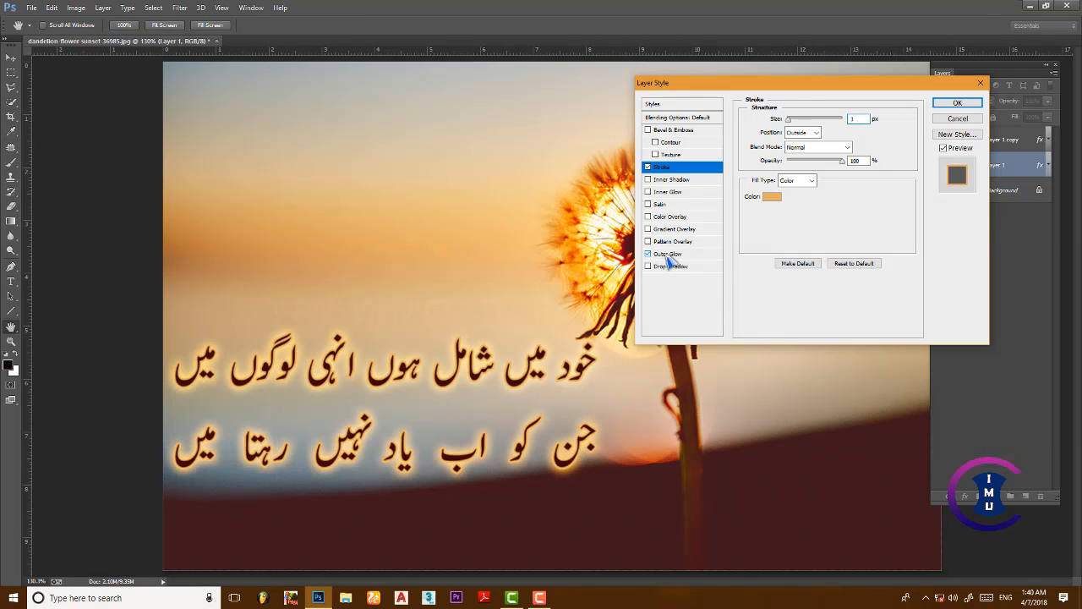
click(668, 254)
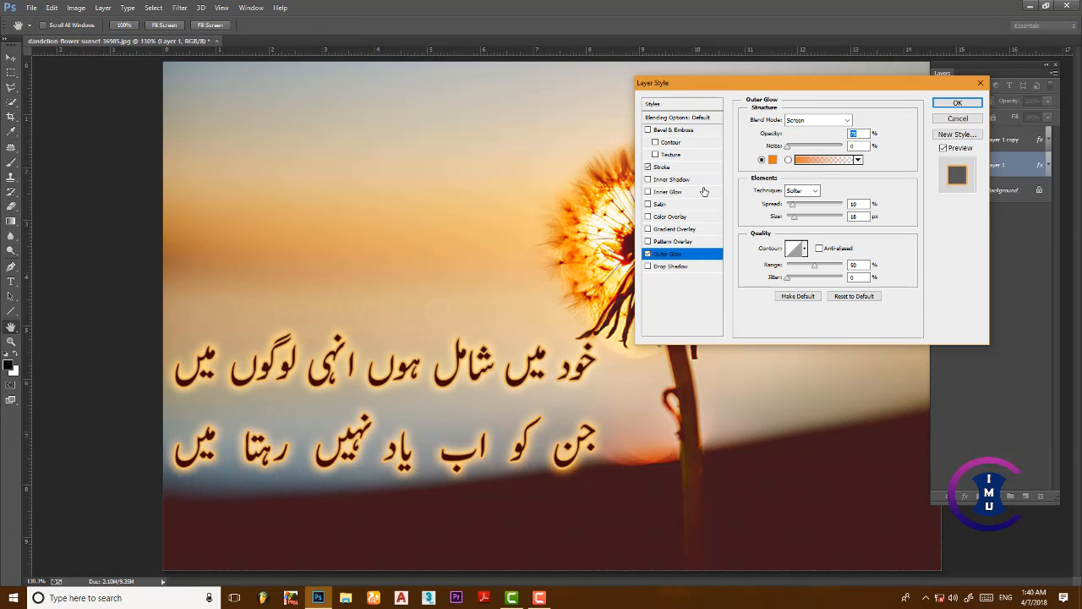
click(773, 159)
click(605, 213)
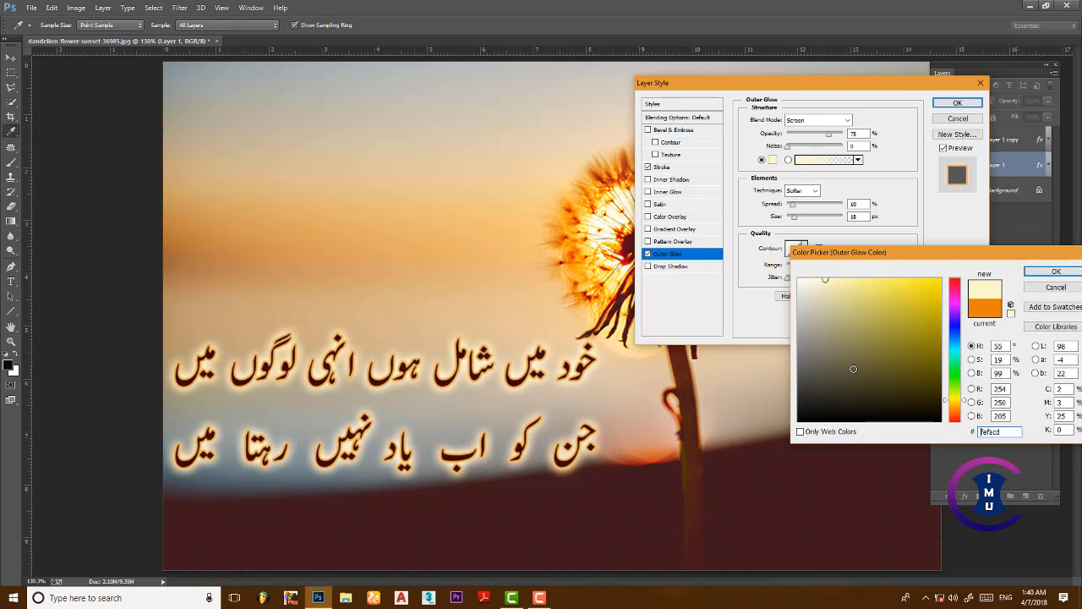
click(768, 480)
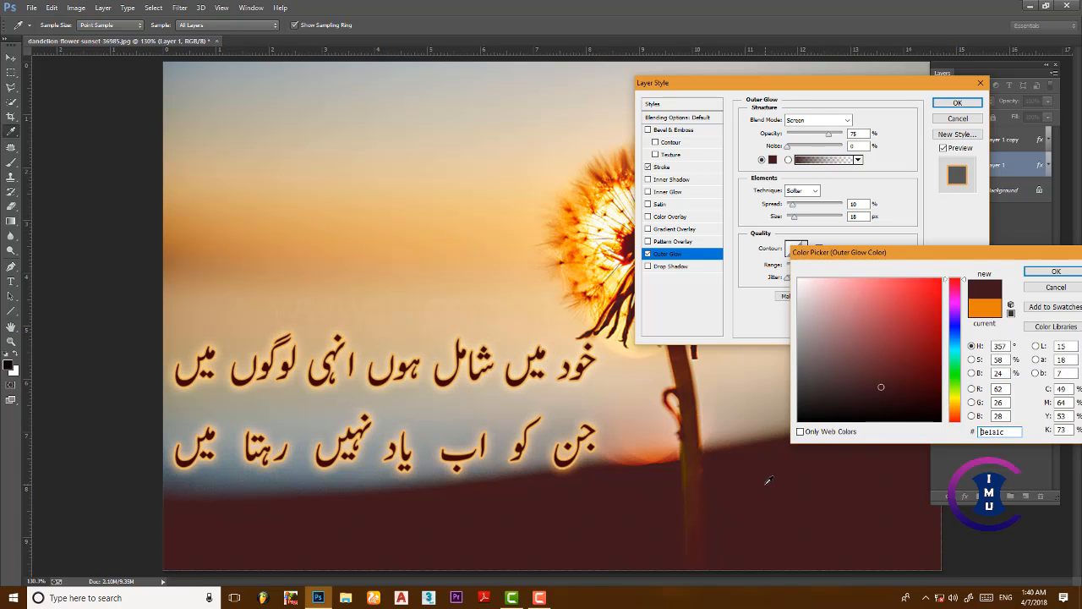
click(528, 292)
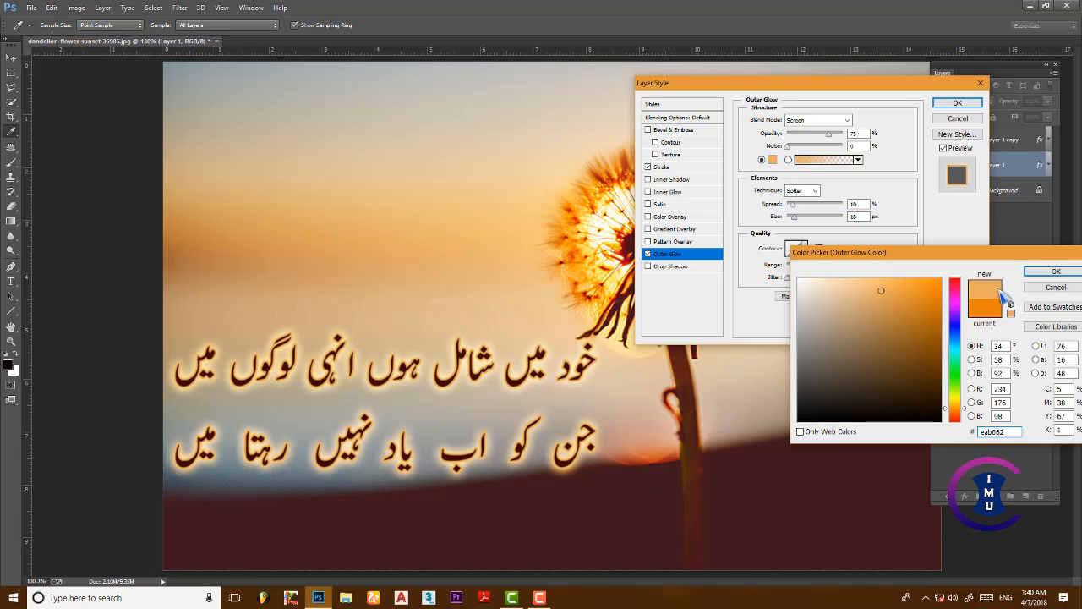
click(1056, 272)
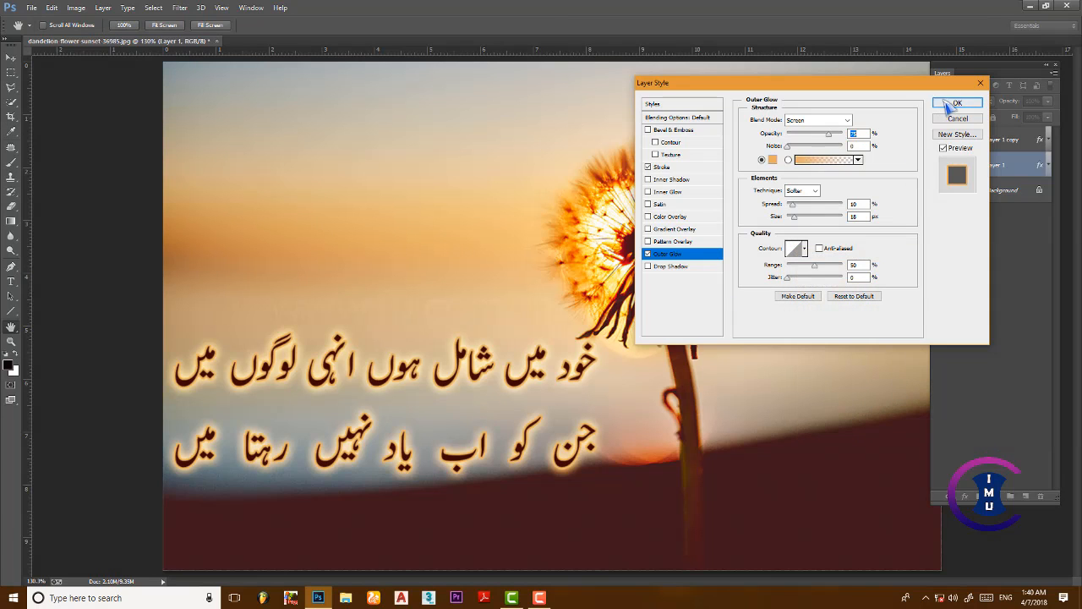
click(957, 102)
scroll(502, 369, down, 1)
scroll(502, 368, down, 2)
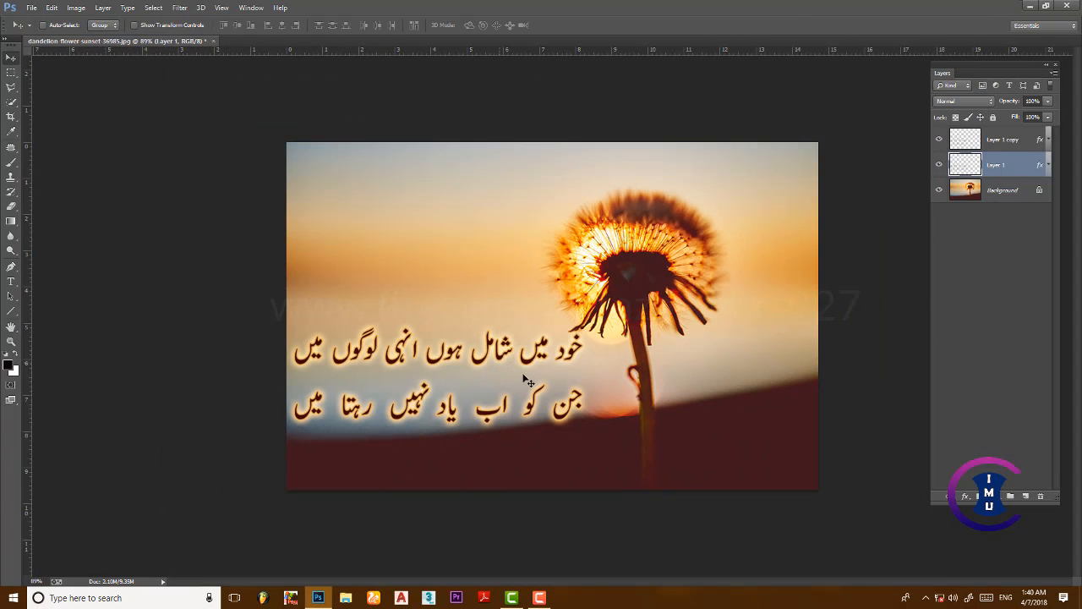
right_click(540, 367)
click(569, 375)
scroll(570, 382, up, 3)
scroll(578, 386, down, 2)
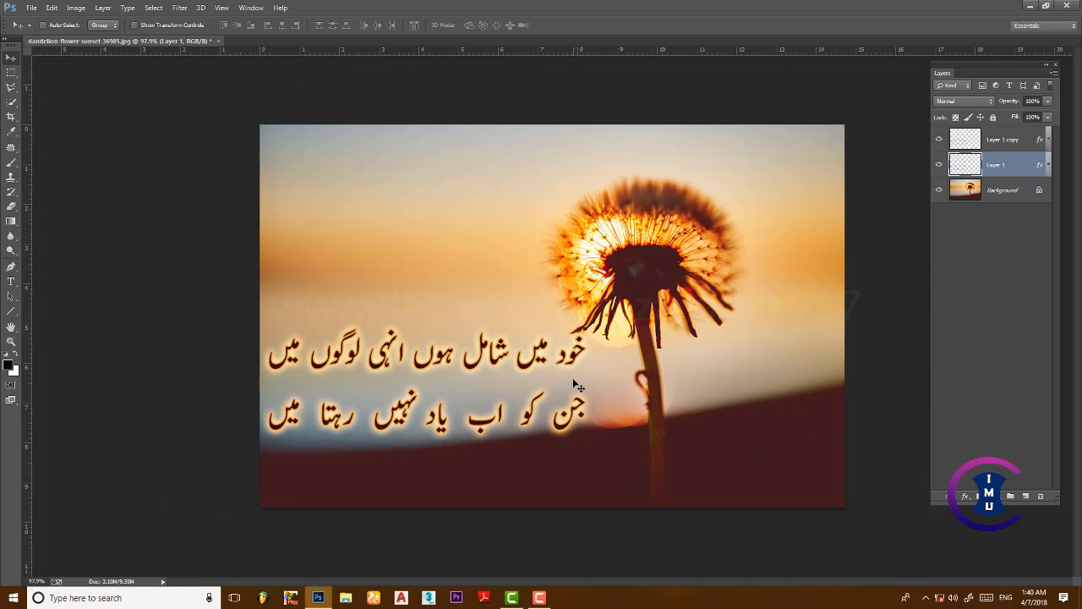
- Duplicate the Background layer and apply the Camera Raw Filter with Temperature +8, Tint +21 and slightly raised Vibrance and Saturation
click(981, 195)
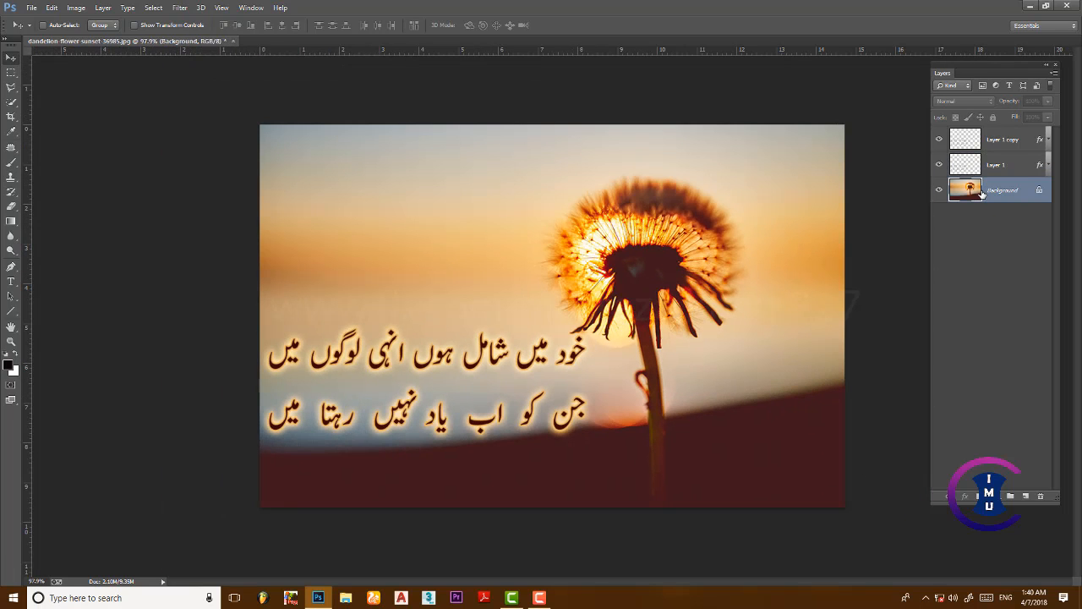
key(ctrl+j)
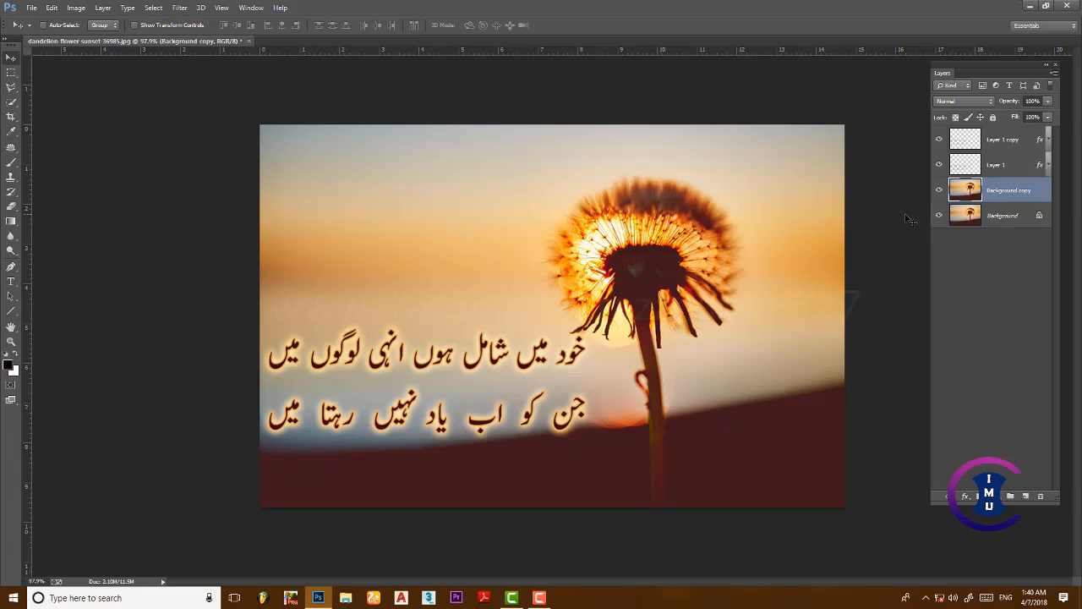
click(180, 8)
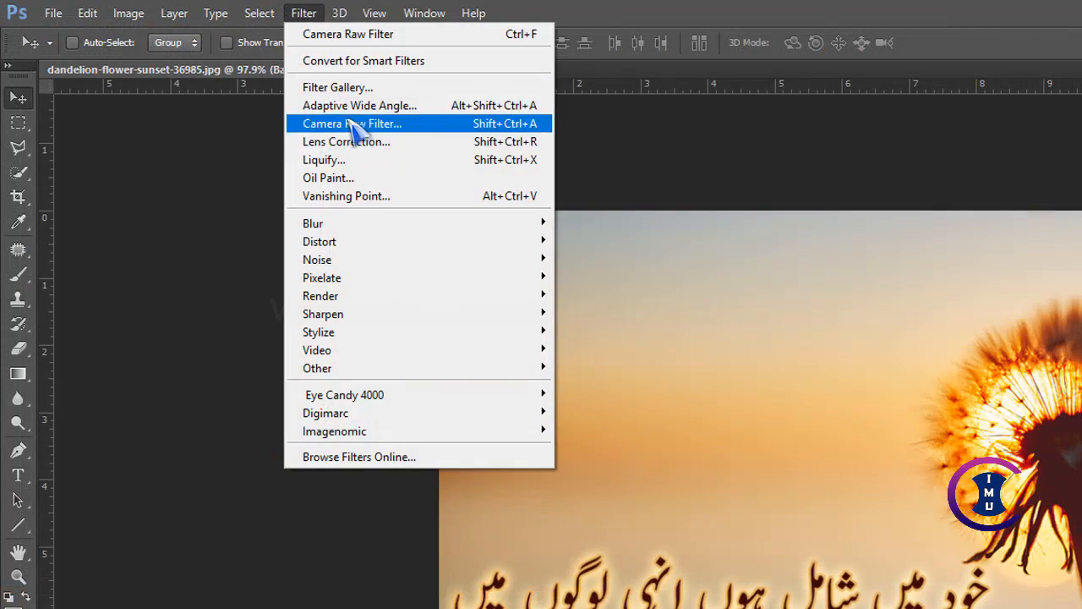
click(354, 127)
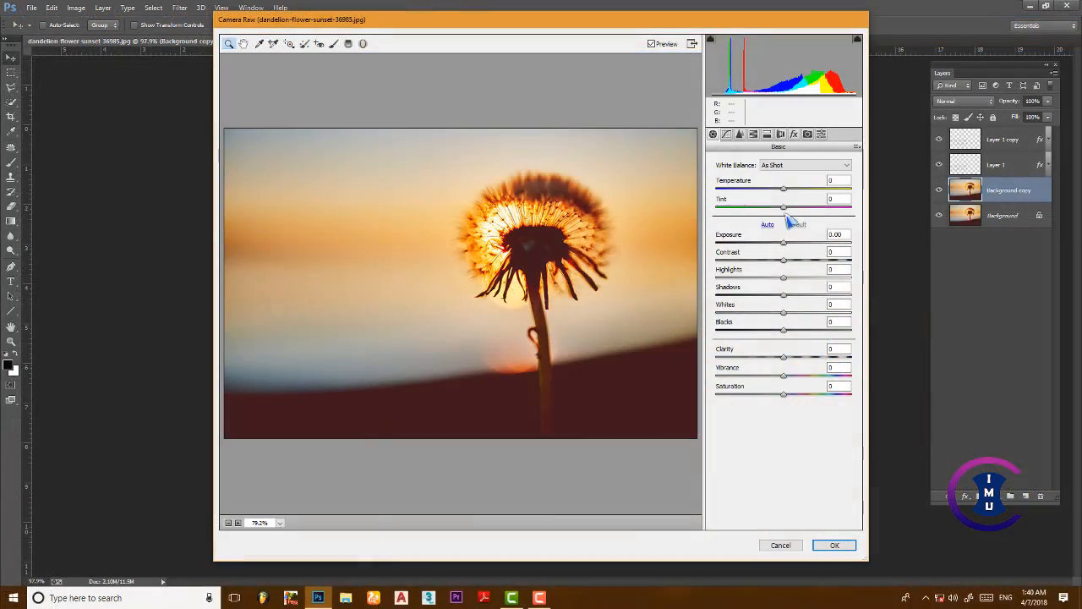
mouse_move(787, 209)
mouse_down()
mouse_move(800, 210)
mouse_move(790, 190)
mouse_up()
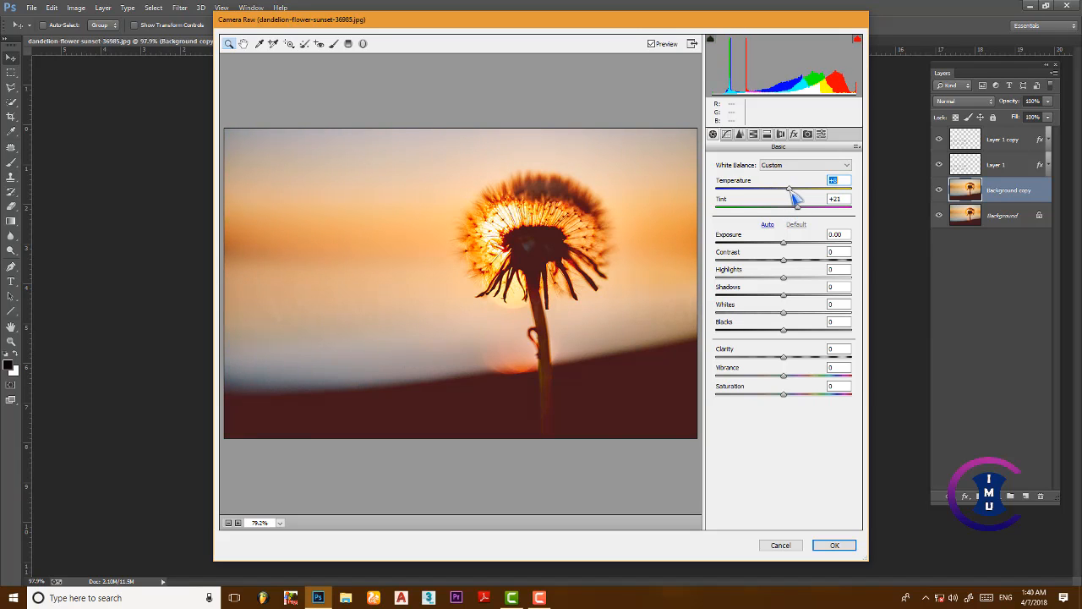
drag(785, 378, 789, 395)
click(834, 546)
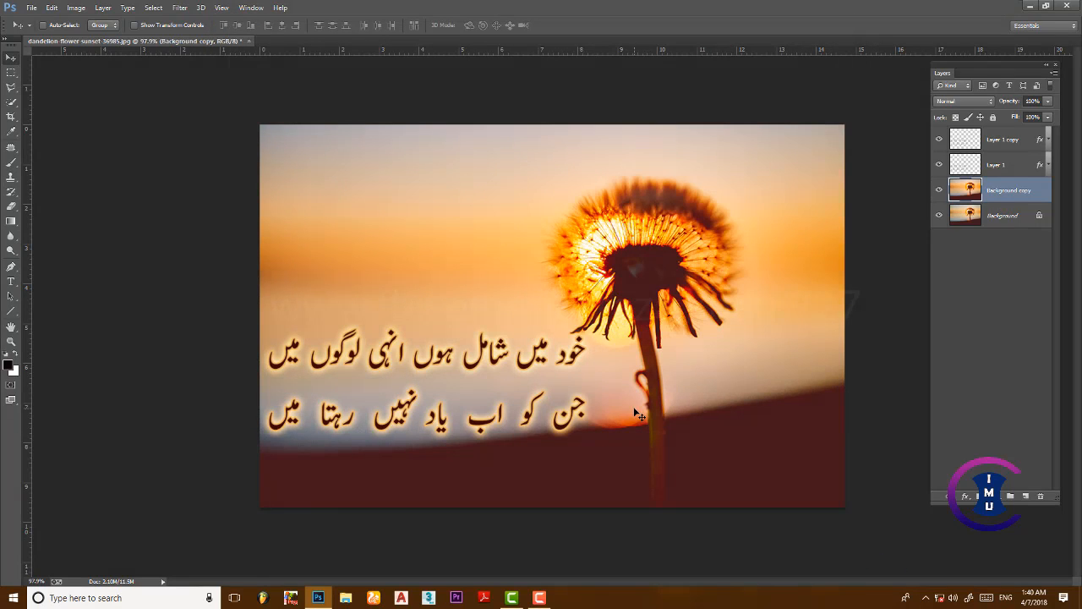
- Lower the filtered background copy's opacity to 50% and merge it down into the Background layer
click(1048, 101)
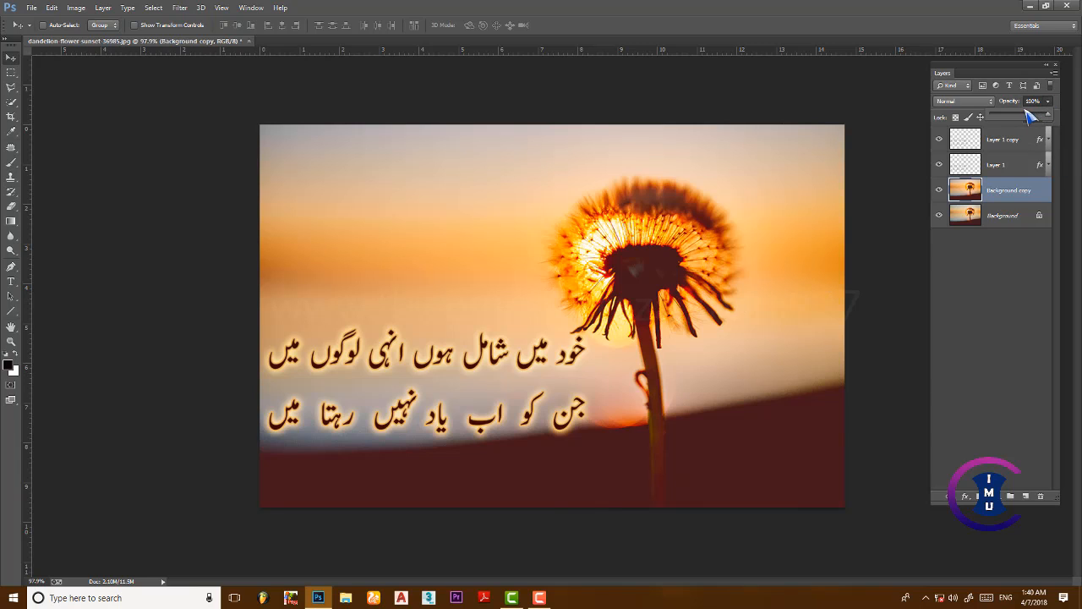
drag(1039, 101, 1027, 101)
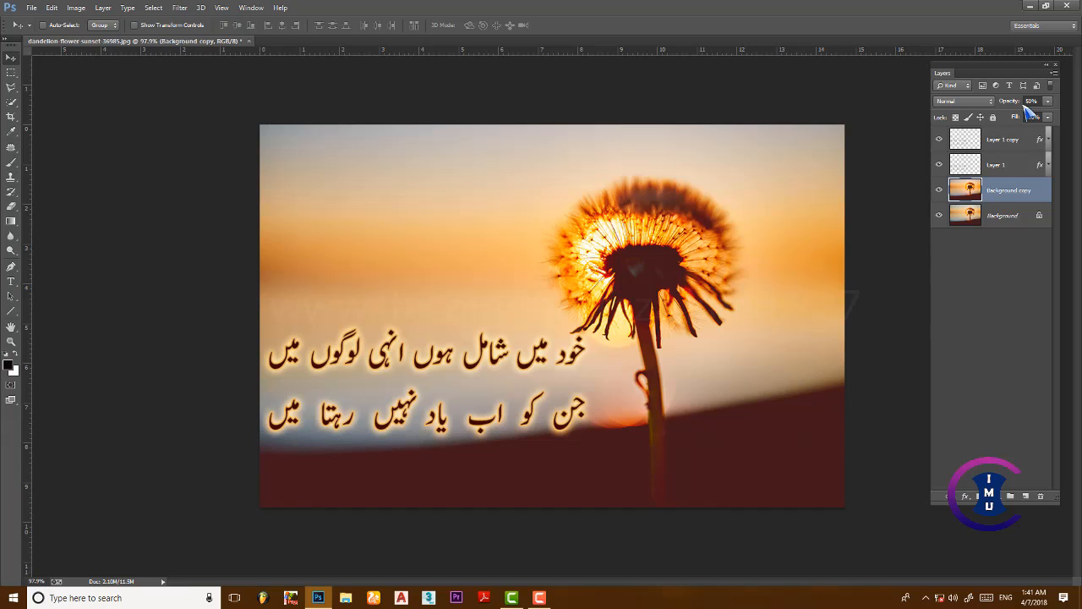
key(ctrl+e)
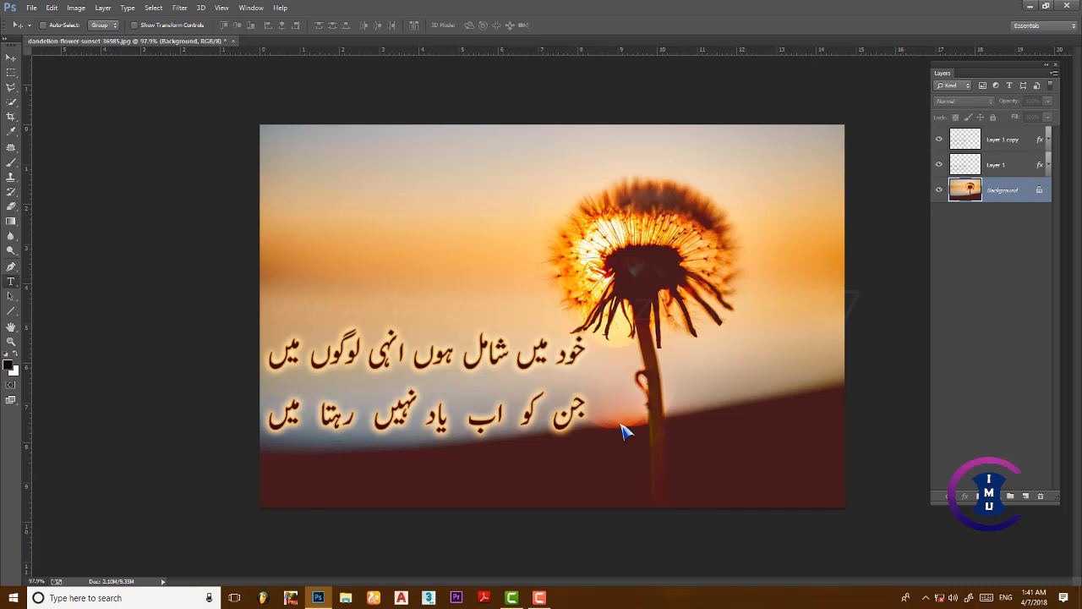
- Add the text "ICreative" on the dark ground beside the dandelion stem
key(t)
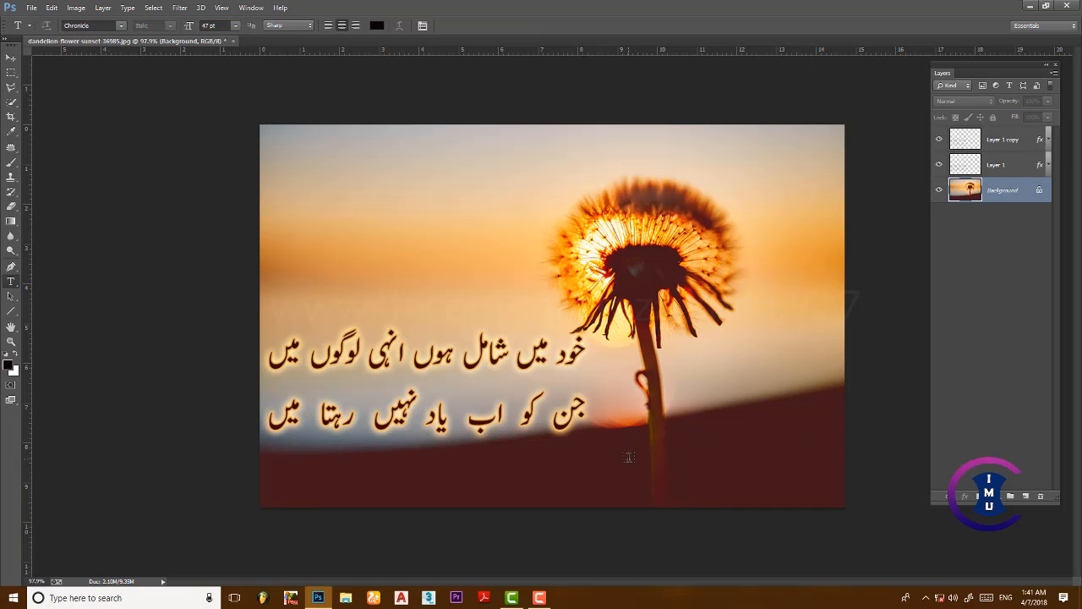
click(680, 469)
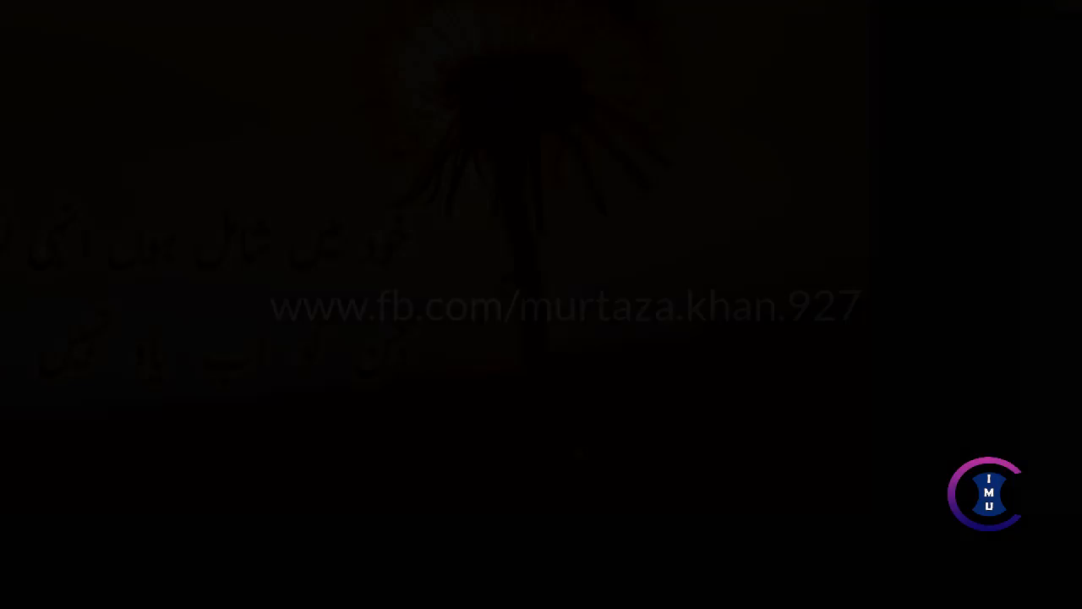
text(I)
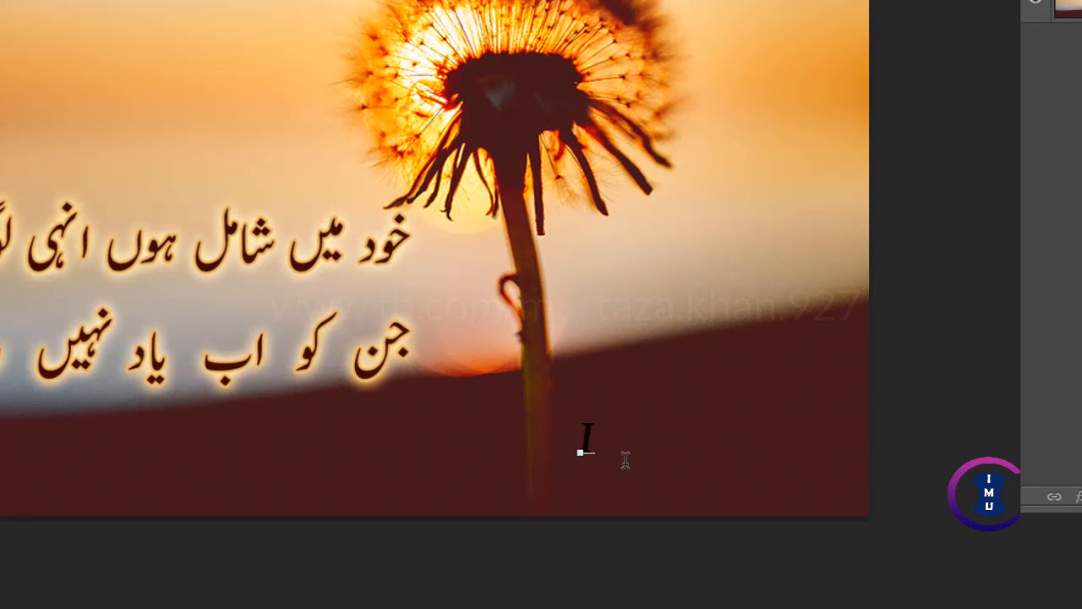
text( Crea)
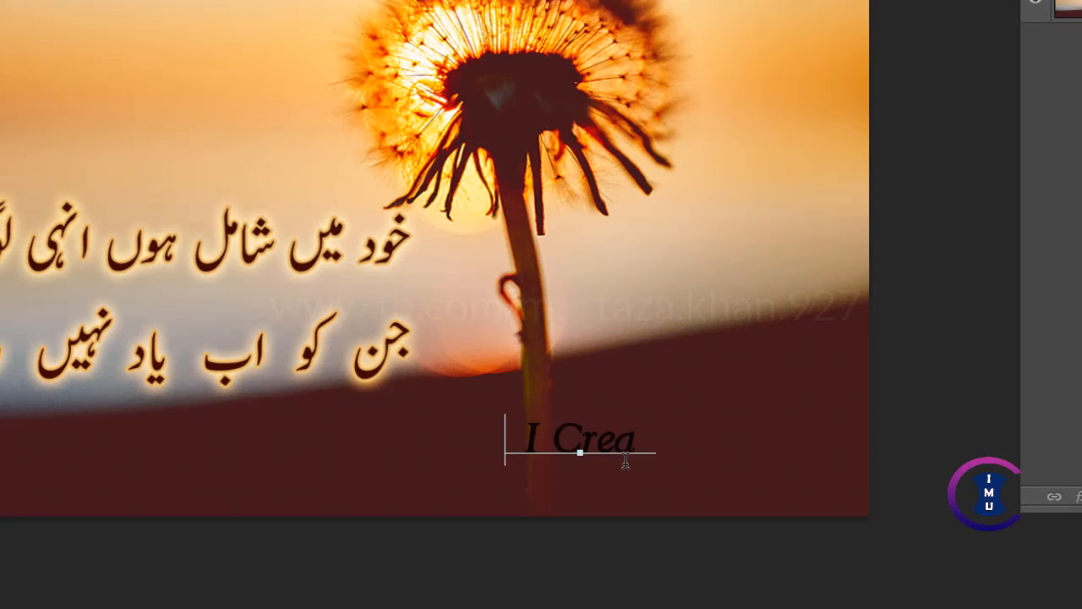
text(tive)
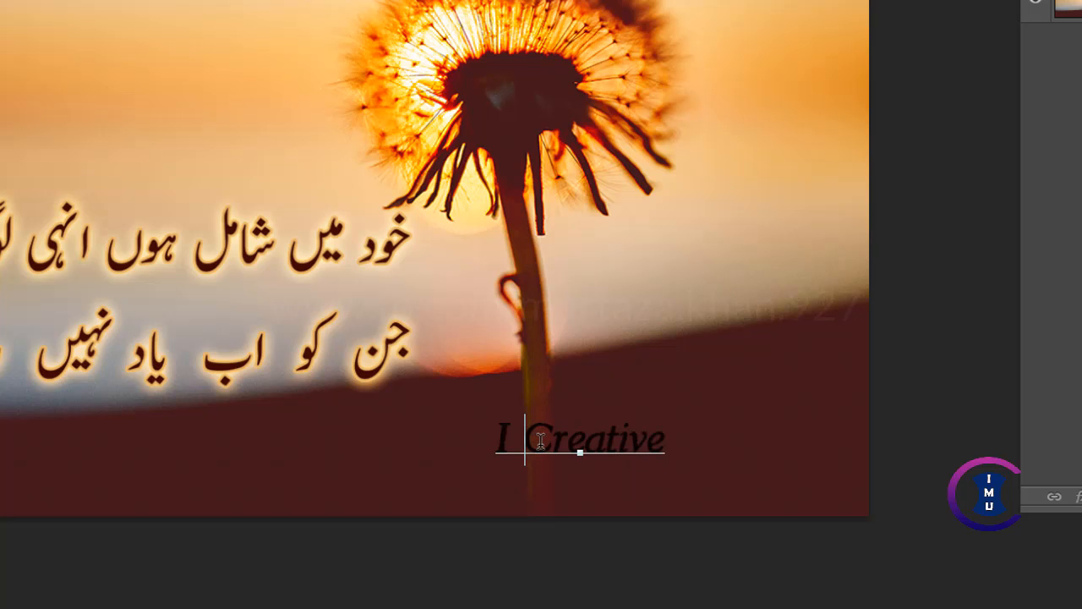
key(BackSpace)
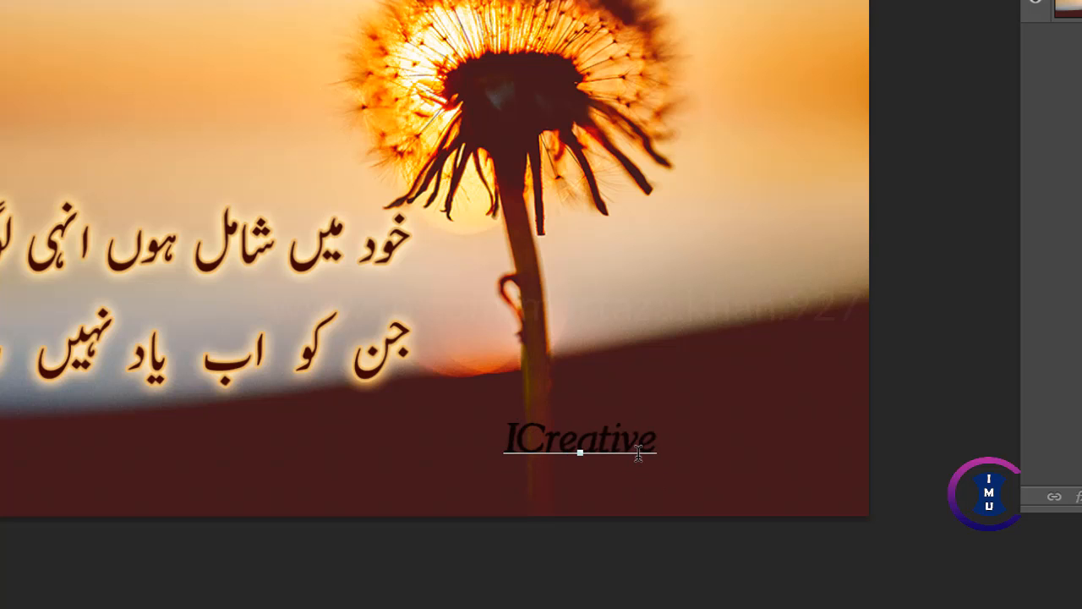
- Set the ICreative text in the Abode font, Light style, at 108 pt
key(ctrl+a)
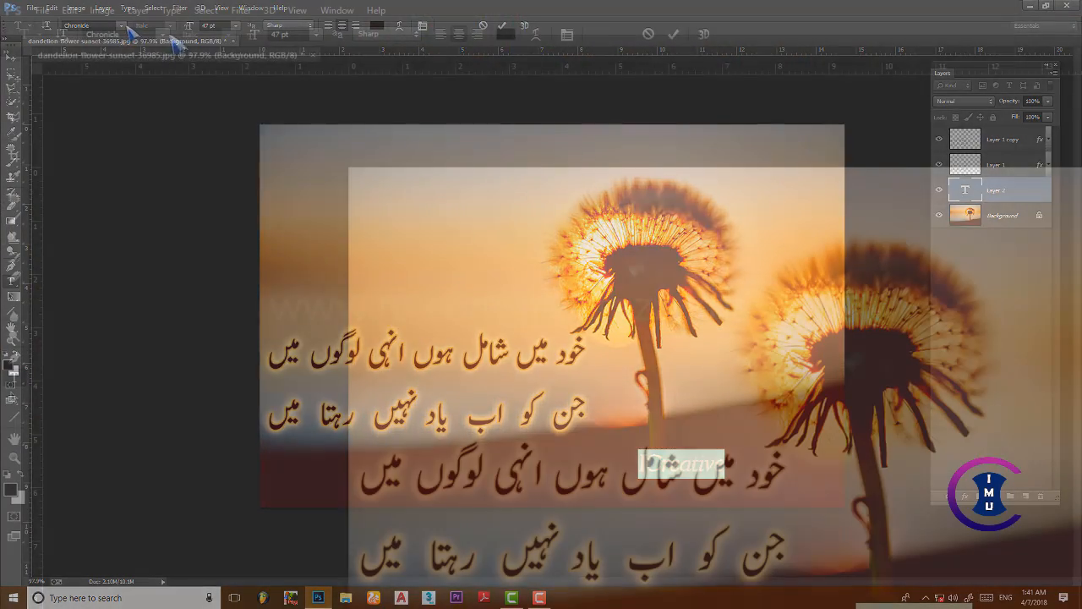
click(121, 25)
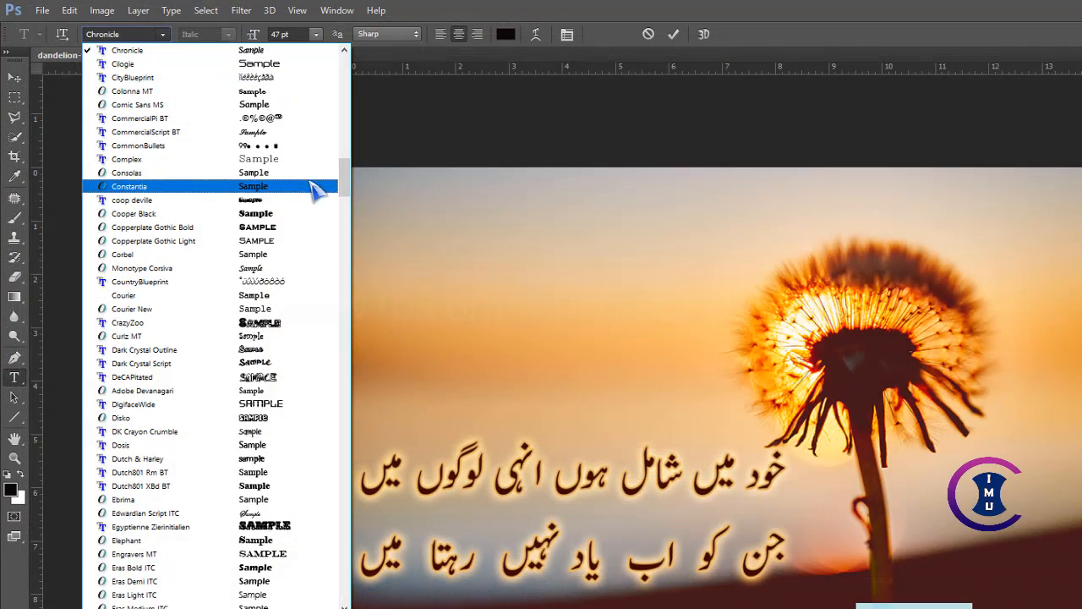
drag(351, 180, 341, 68)
click(157, 77)
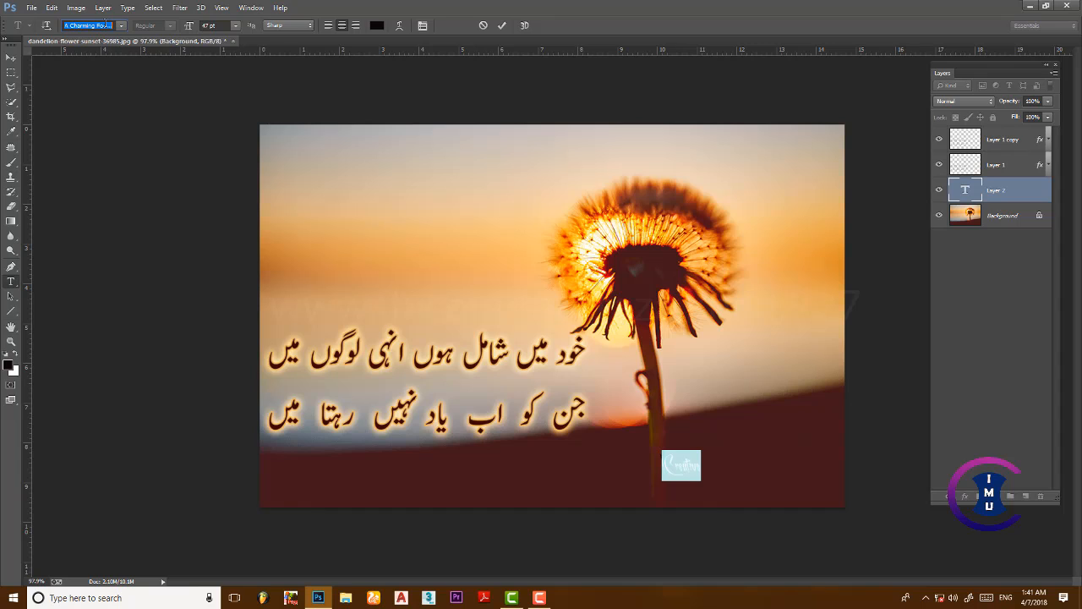
key(Down)
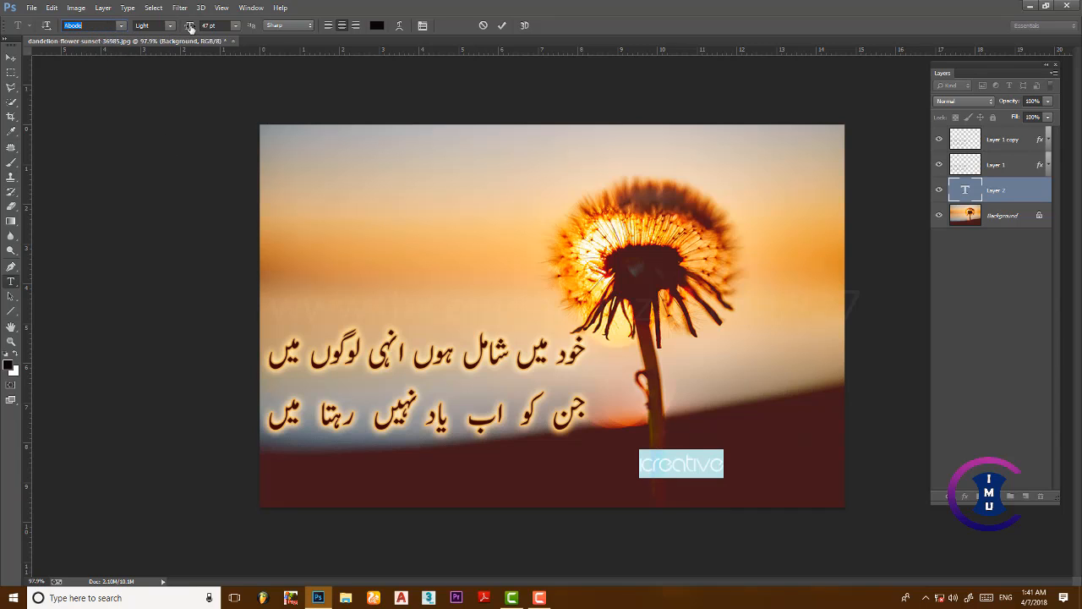
drag(190, 28, 225, 28)
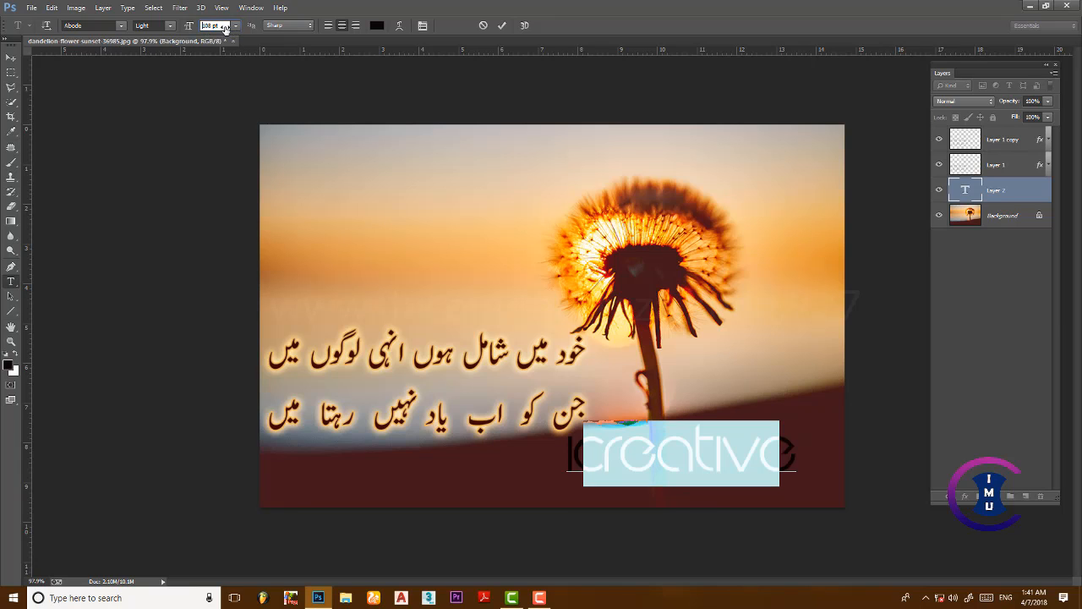
- Move the ICreative text into the photo's lower-right corner and set its size to 90 pt
click(11, 58)
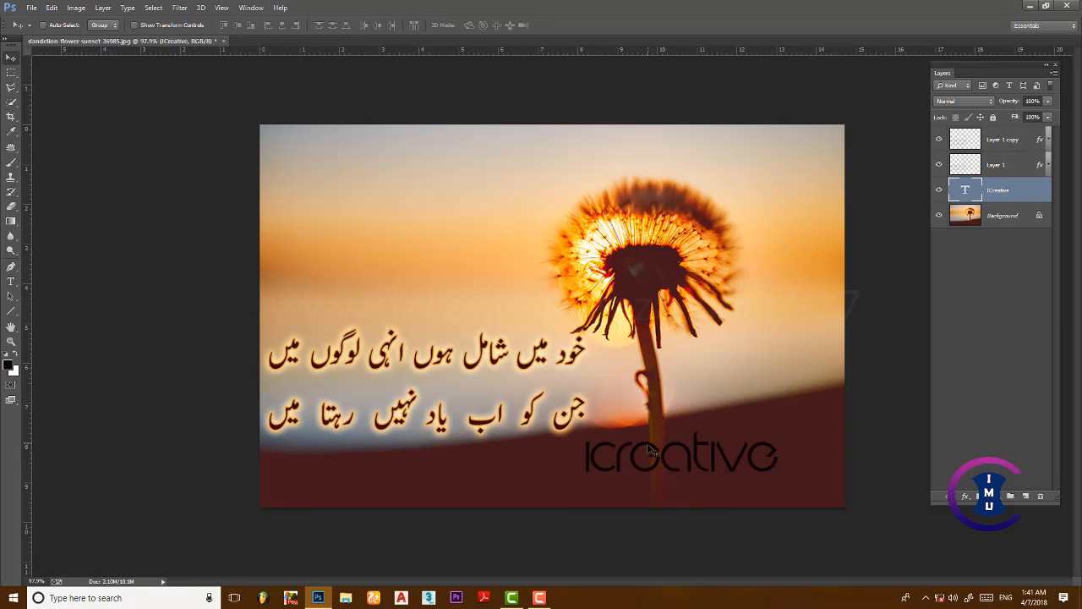
drag(651, 450, 718, 484)
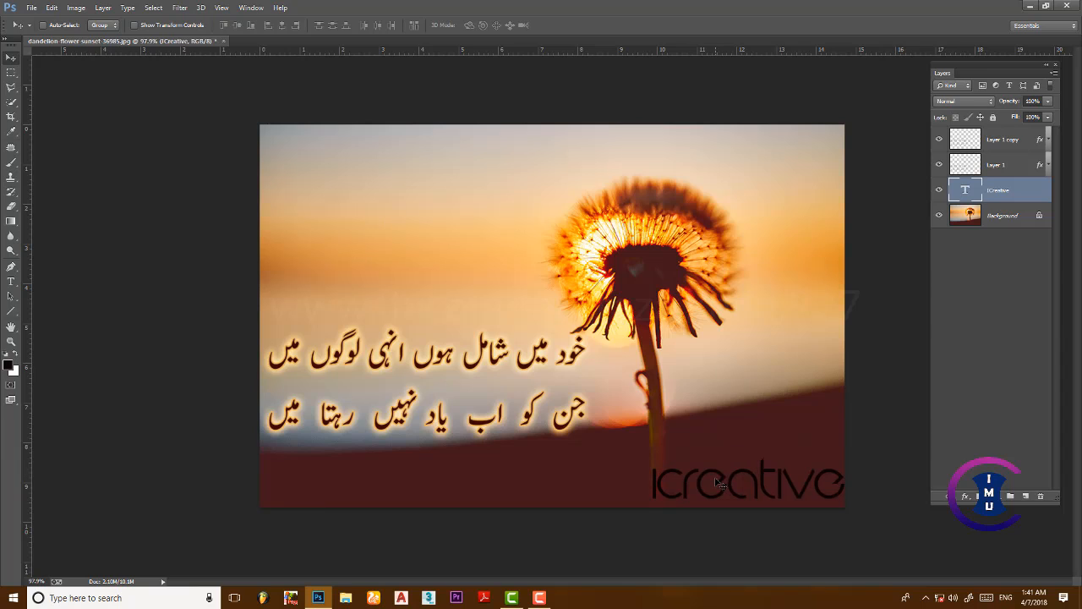
key(t)
double_click(717, 484)
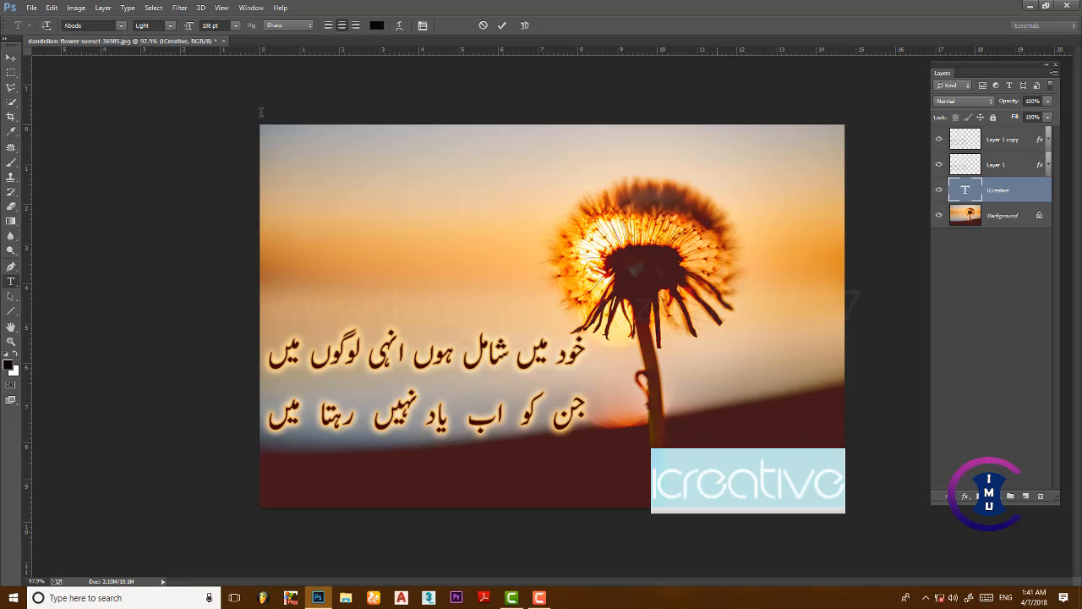
click(213, 26)
text(90)
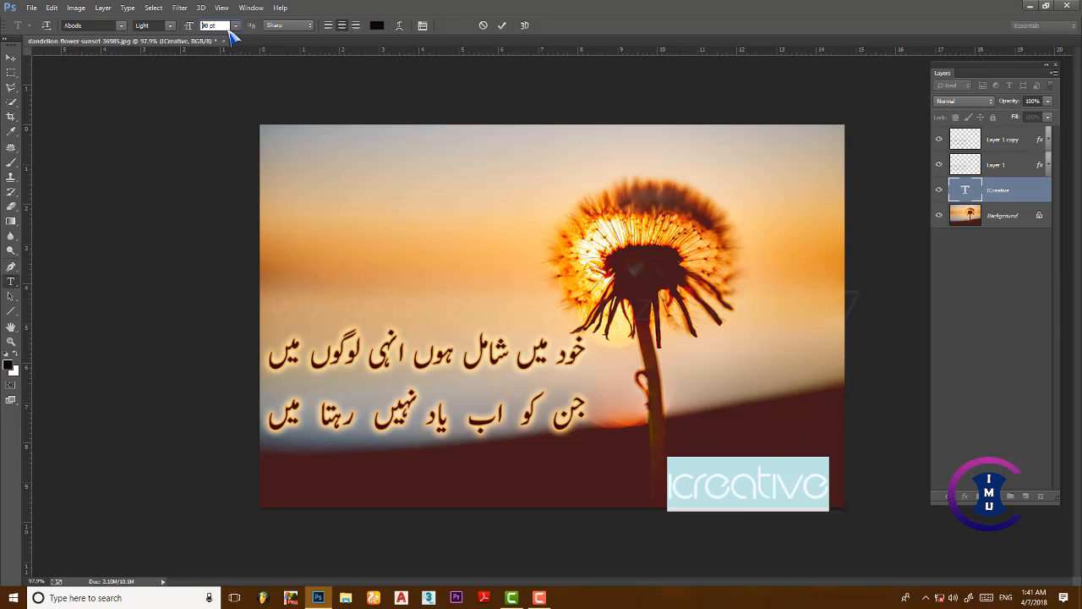
key(Return)
key(ctrl+Return)
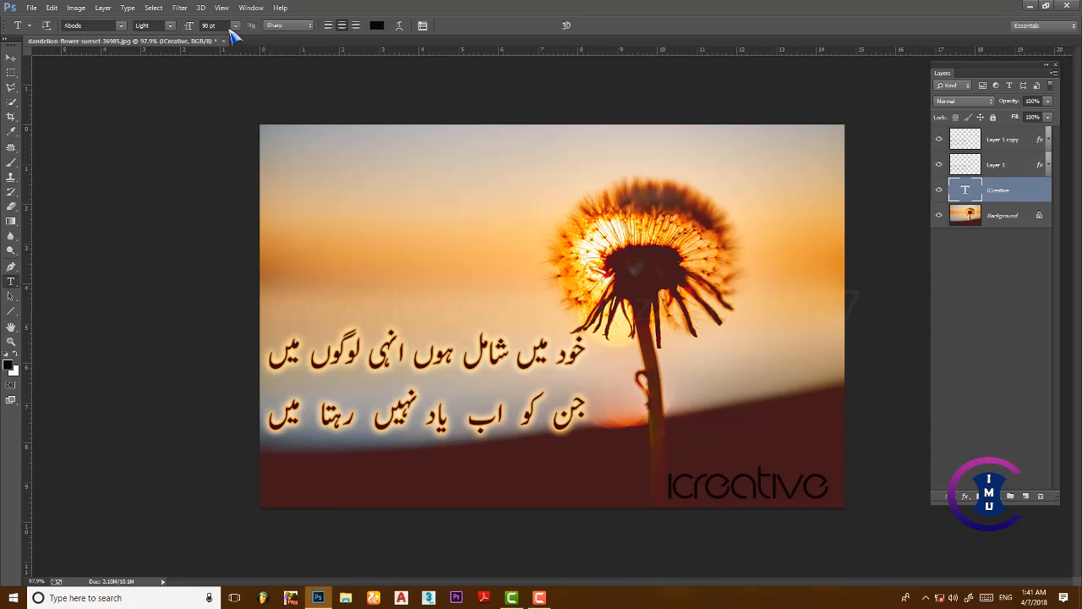
- Nudge the ICreative text slightly to the right, towards the photo's edge
key(v)
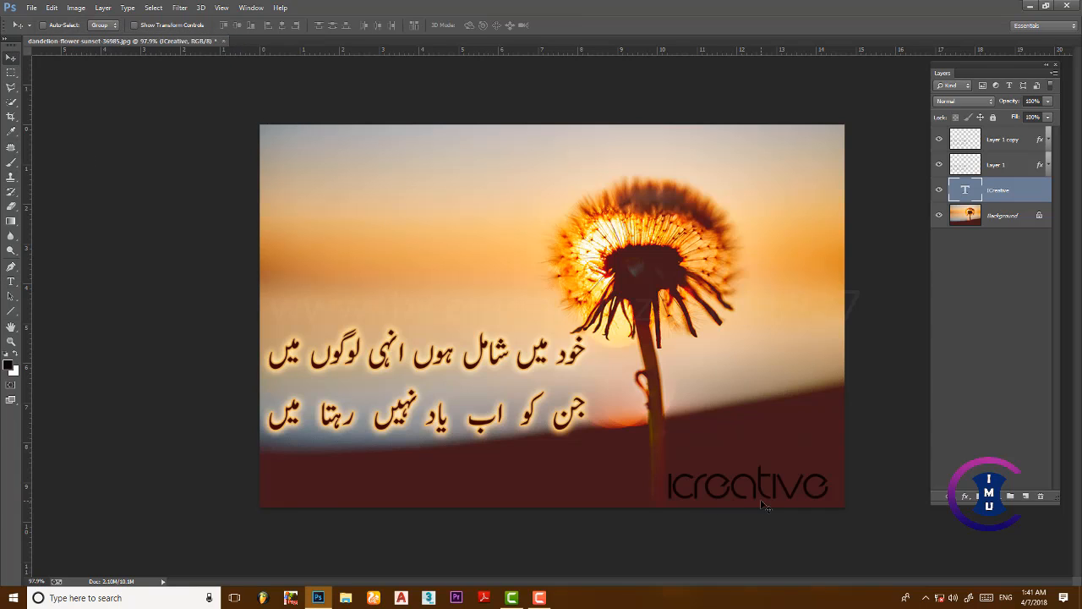
key(Right)
key(Right)
key(Right)
key(Right)
key(Right)
key(Right)
key(Right)
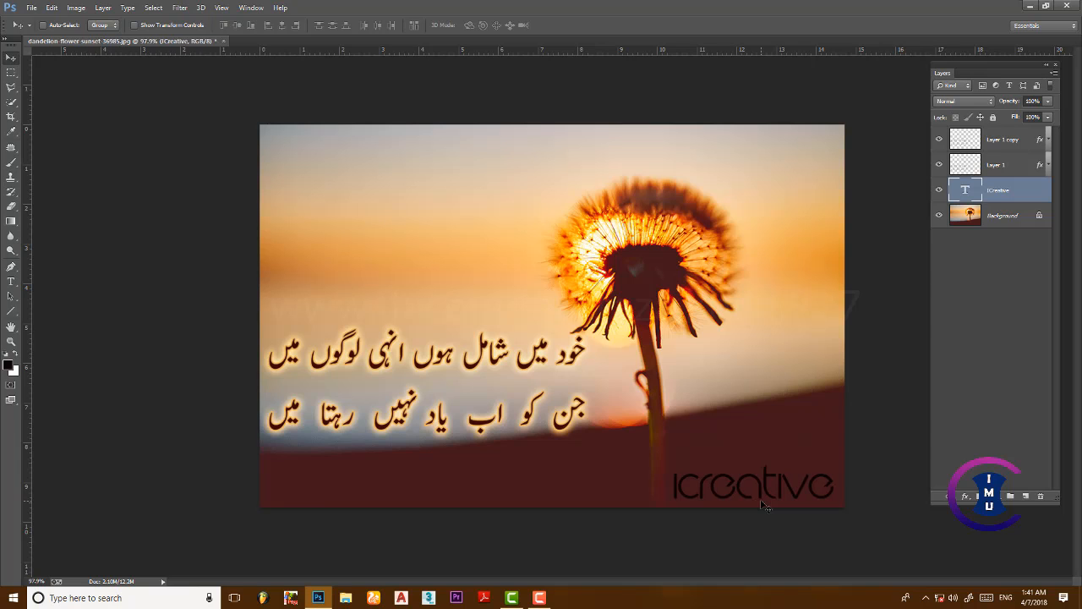
- Enable a Color Overlay layer style on the ICreative text layer
double_click(1023, 190)
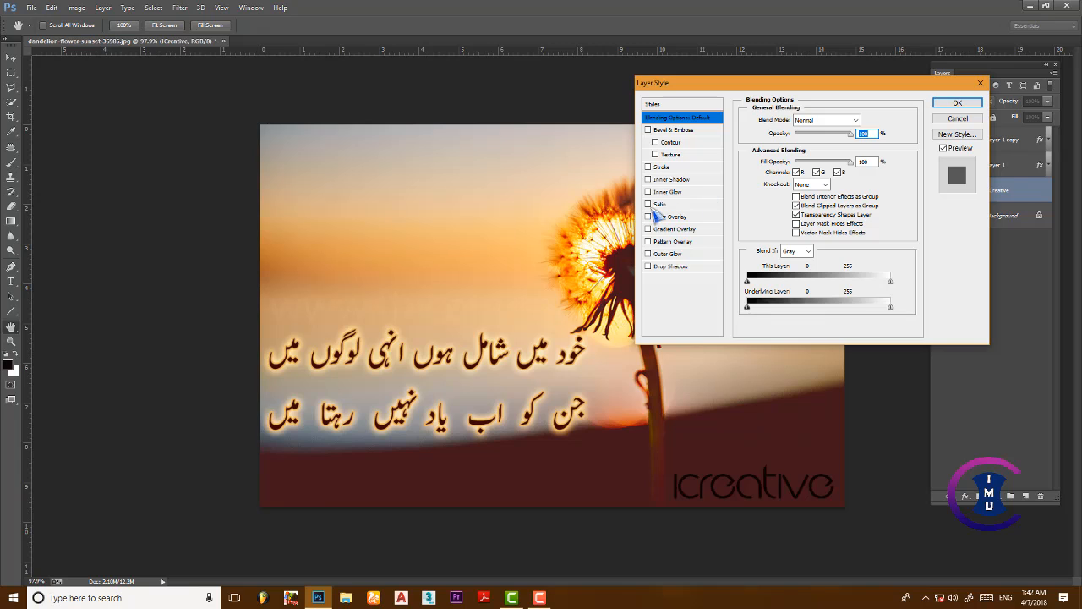
click(648, 217)
click(669, 216)
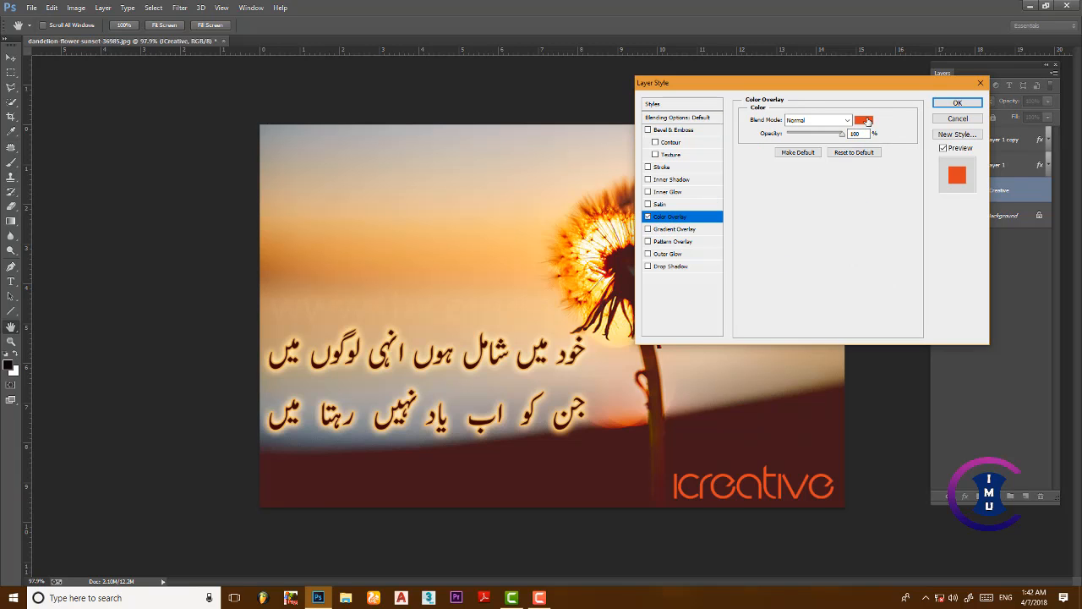
click(863, 121)
click(1052, 288)
click(649, 254)
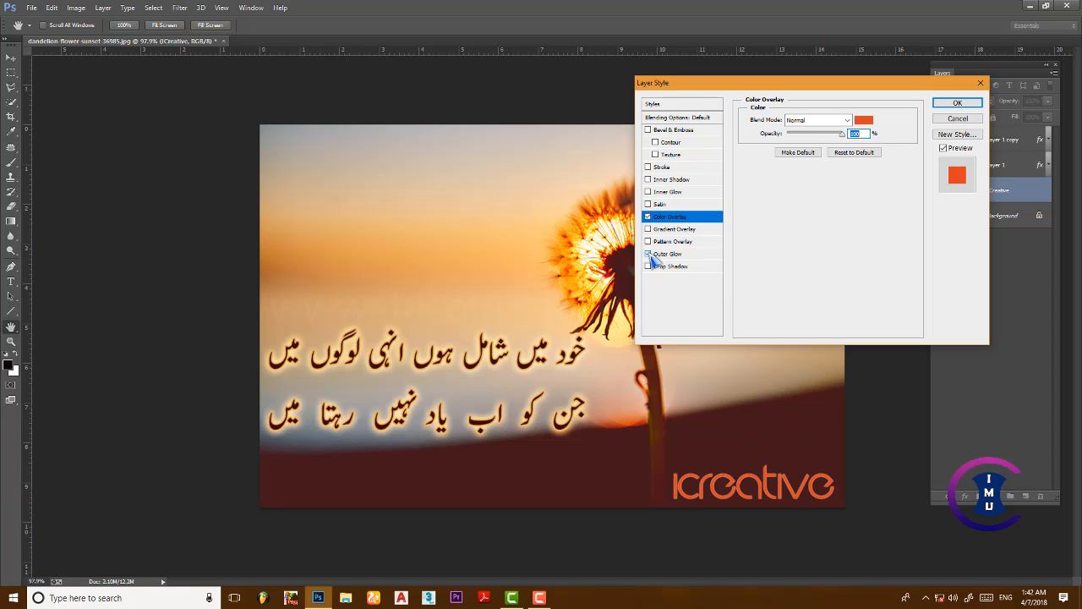
click(648, 254)
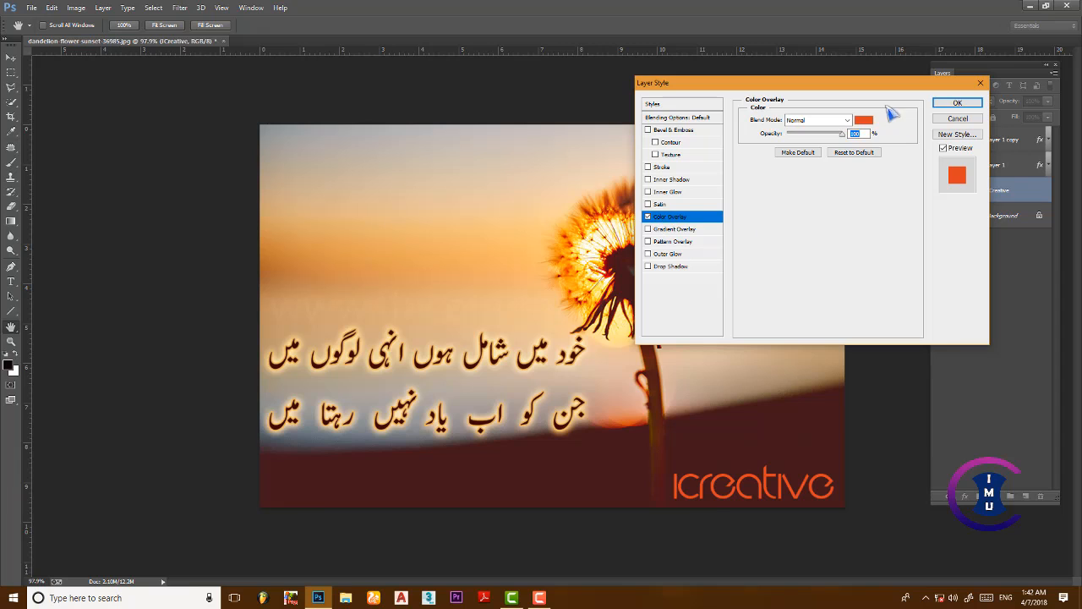
- Set the Color Overlay colour to the dark orange b83516 and apply the layer style
click(863, 120)
click(898, 284)
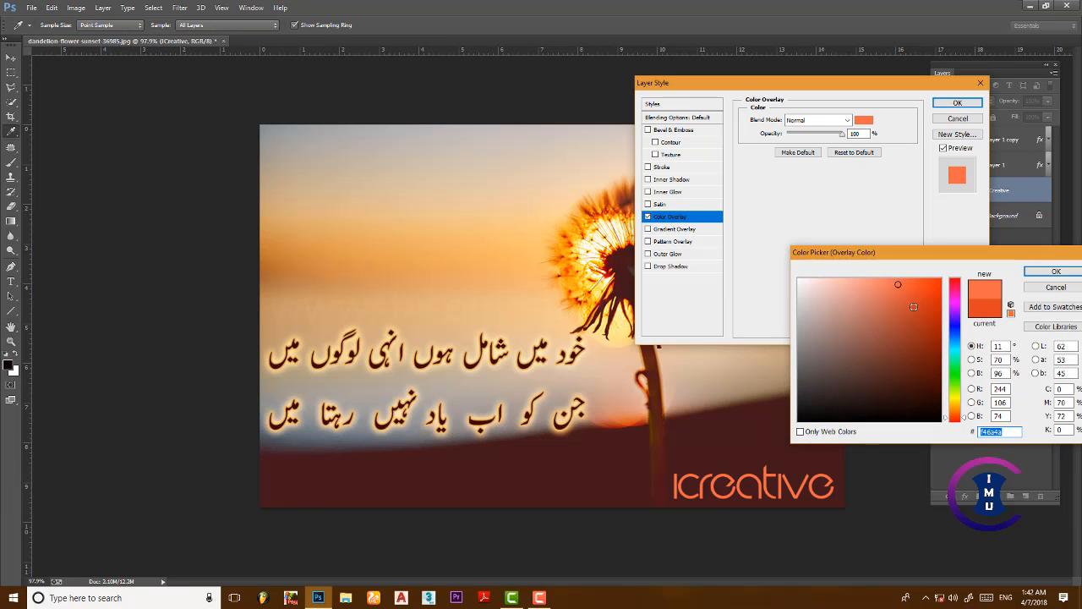
mouse_move(913, 307)
mouse_down()
mouse_move(937, 354)
mouse_move(924, 318)
mouse_up()
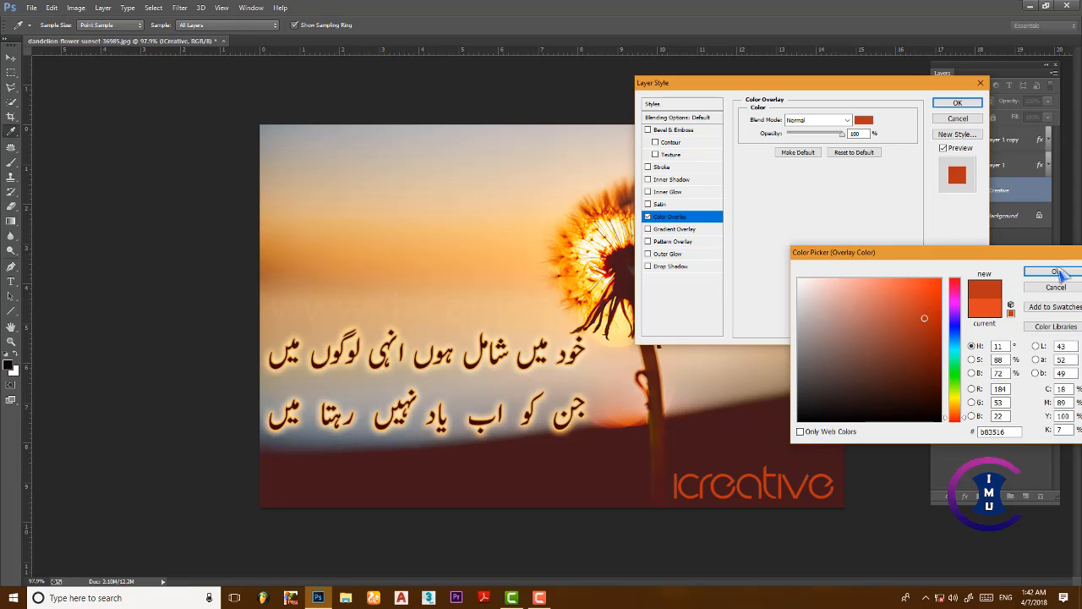
click(1057, 272)
click(957, 103)
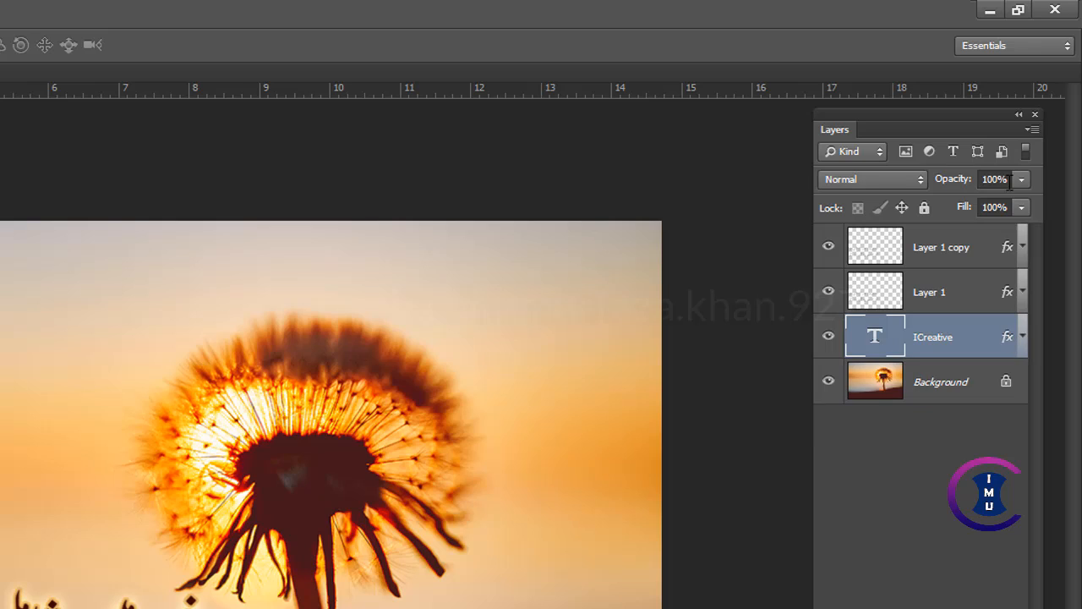
- Lower the ICreative layer's opacity to 80%
click(1022, 179)
click(983, 203)
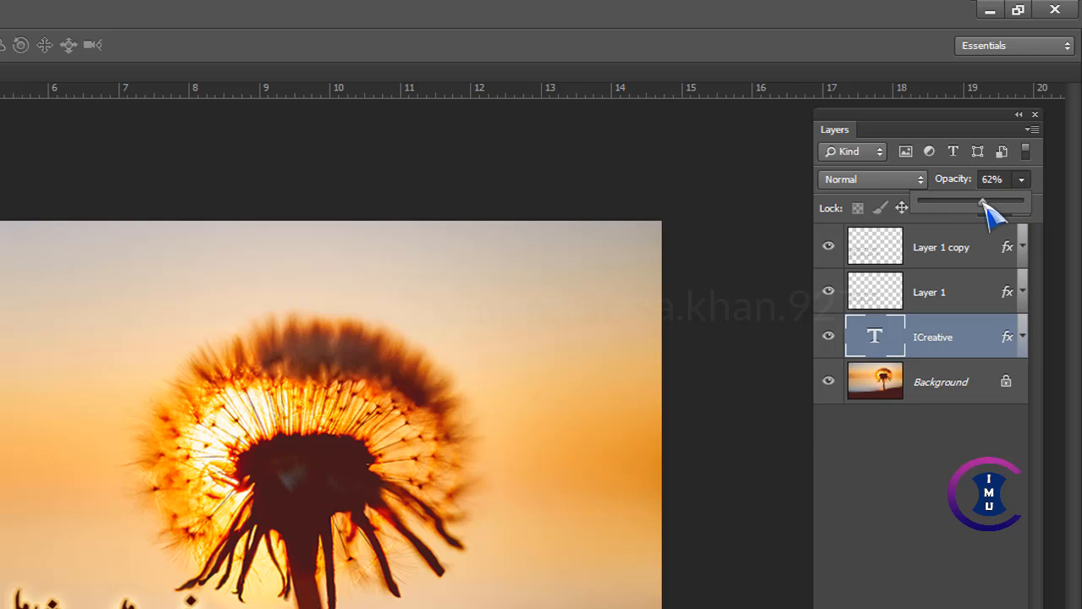
drag(985, 205, 987, 204)
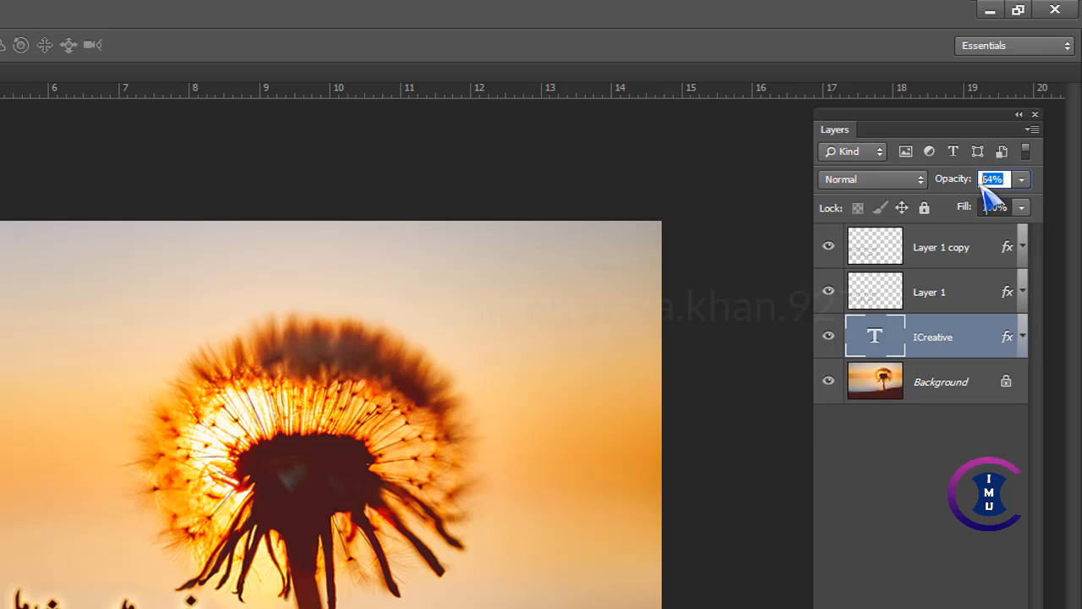
text(80)
key(Return)
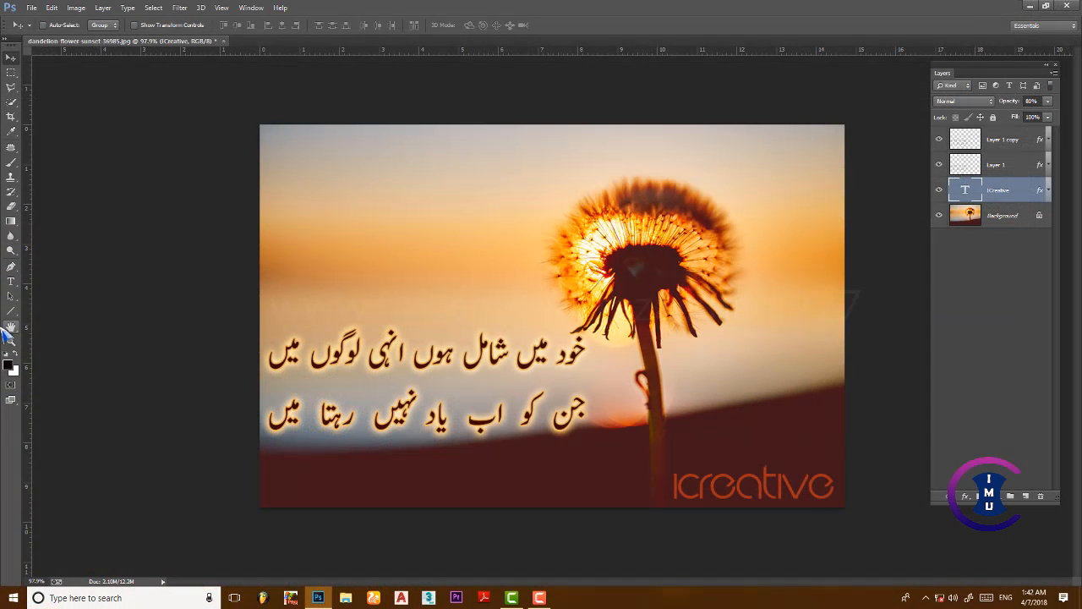
- Add a new text line in the sky above the poetry containing the creator's full Facebook page address
click(11, 281)
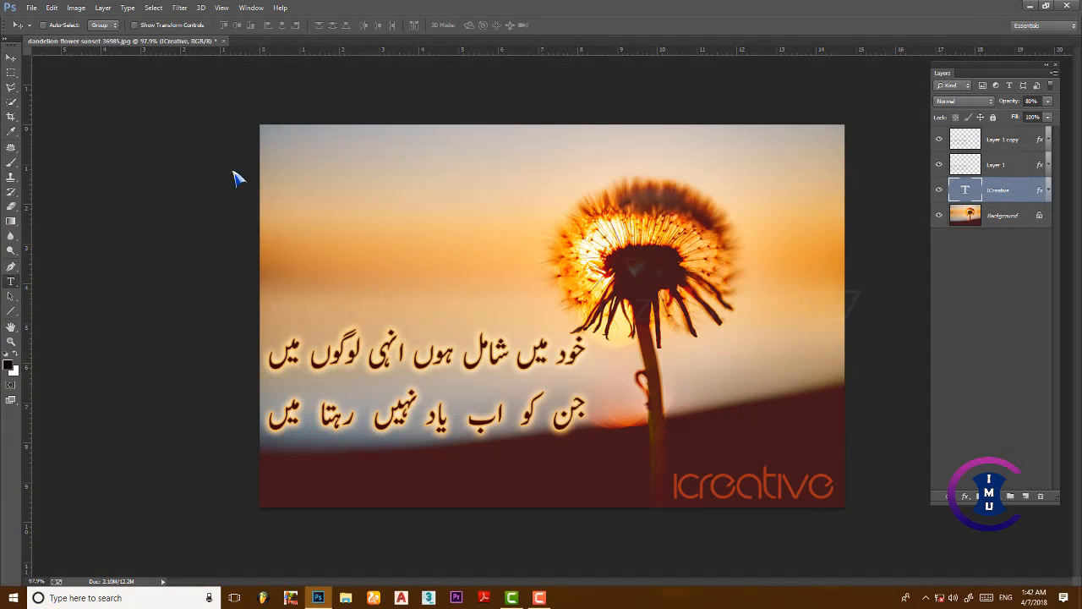
click(389, 224)
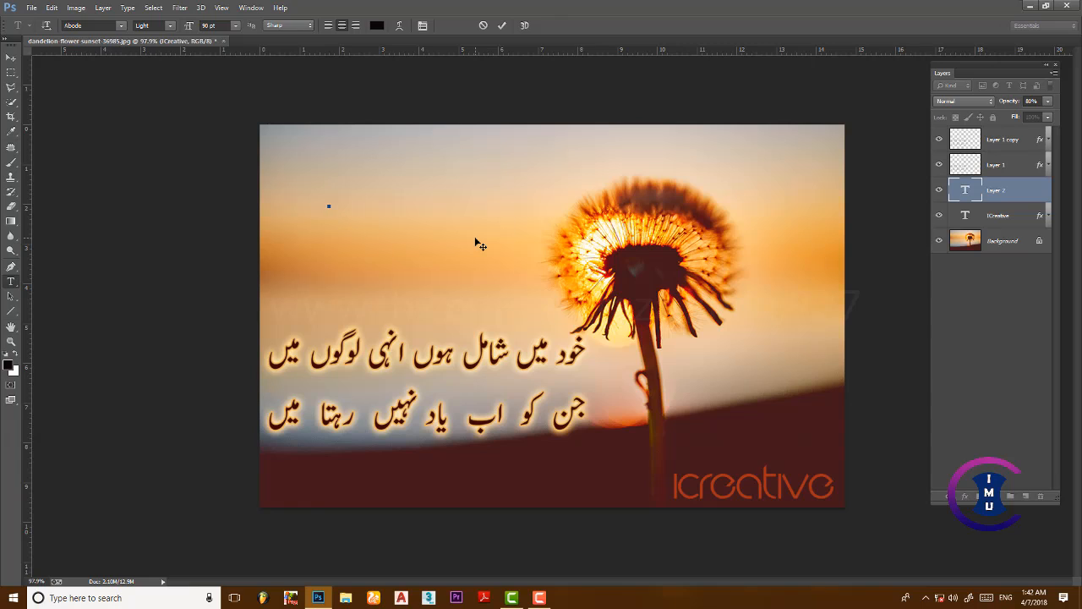
text(www.fb)
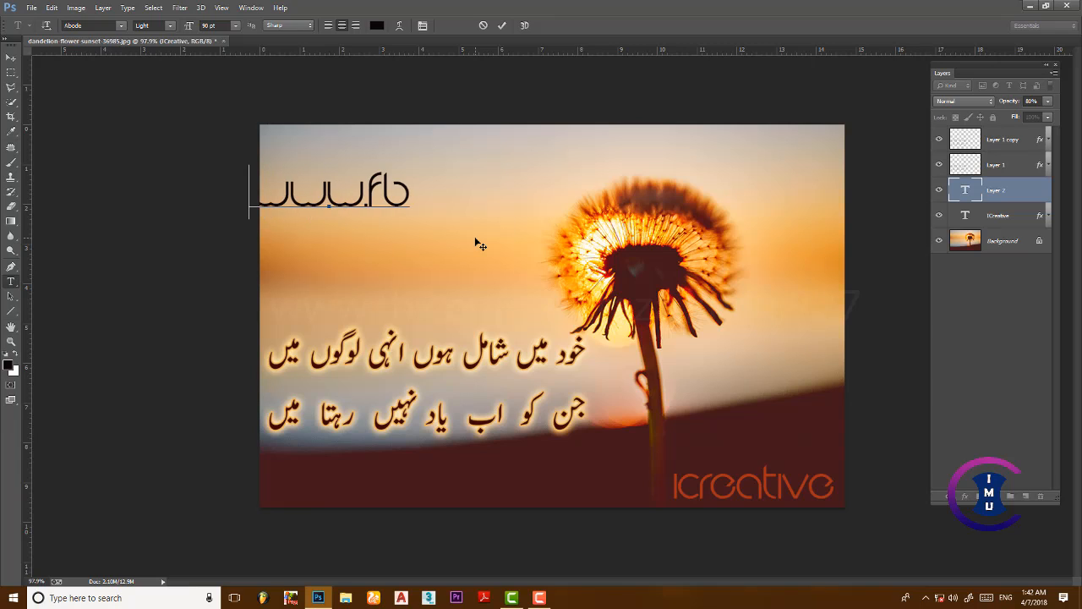
text(.com)
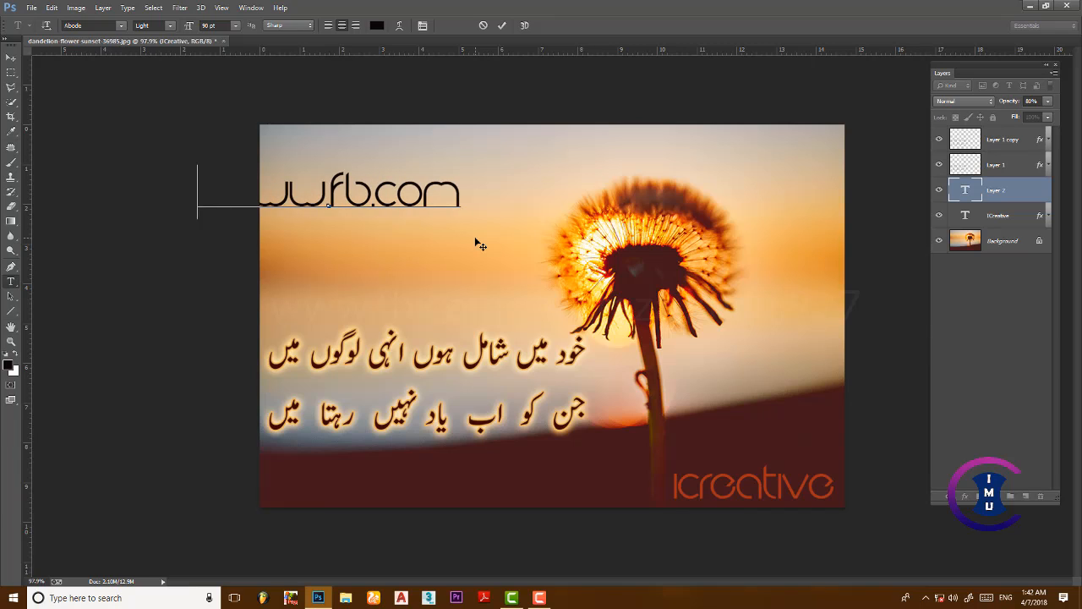
text(/m)
text(ur)
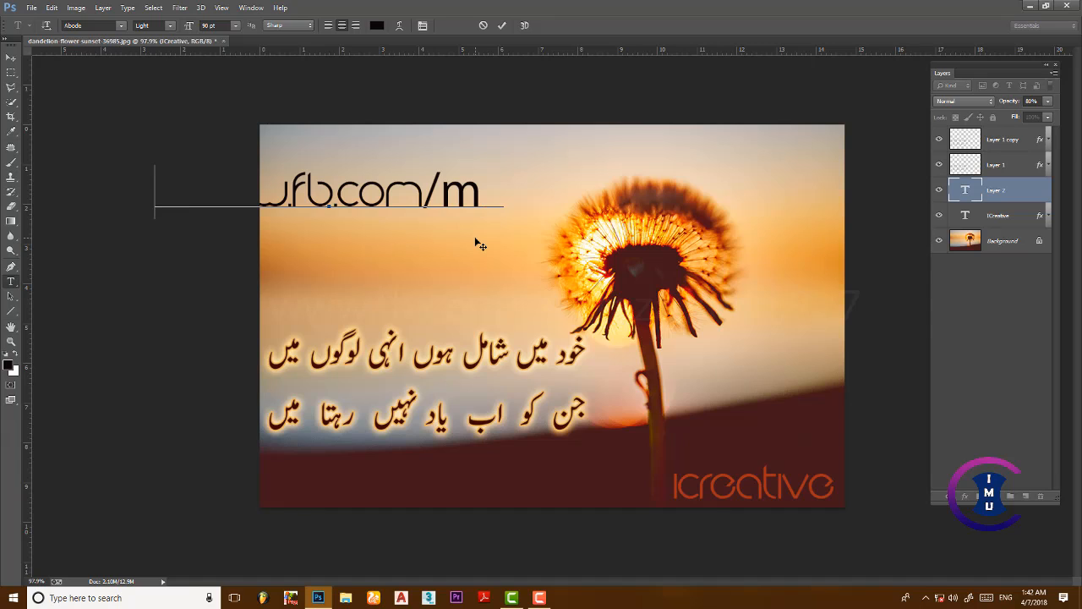
text(taz)
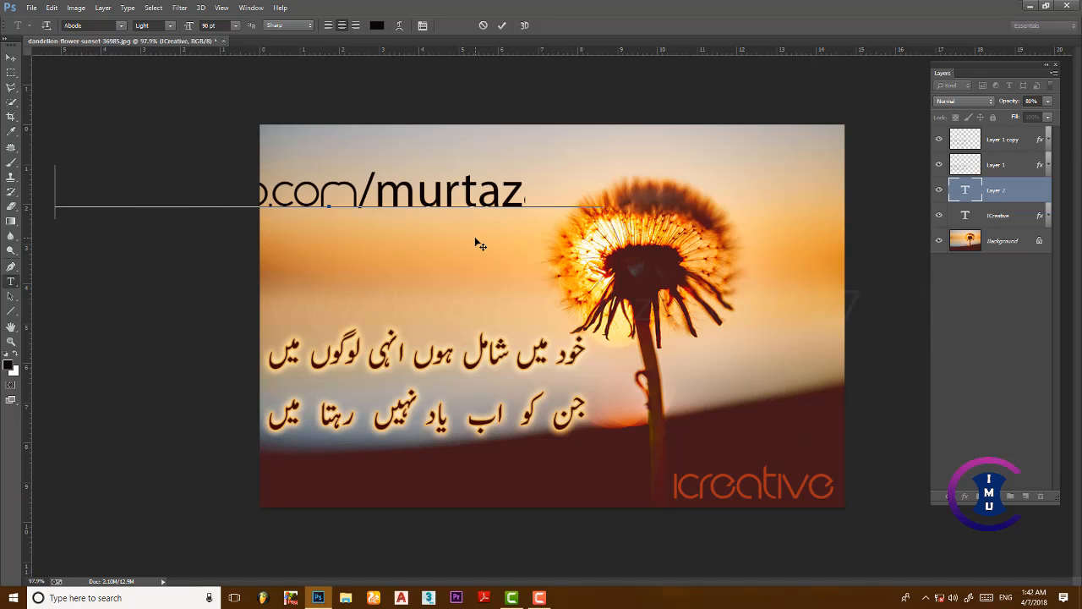
text(a.khan.927)
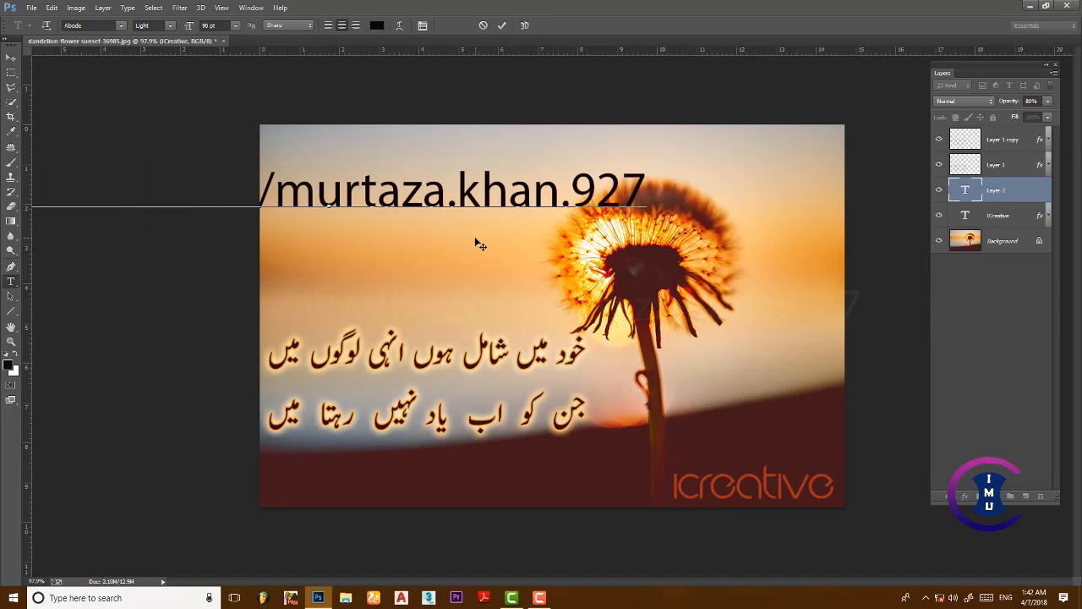
- Set the Facebook page address text to 36 pt and place it centred along the upper edge of the photo
key(ctrl+a)
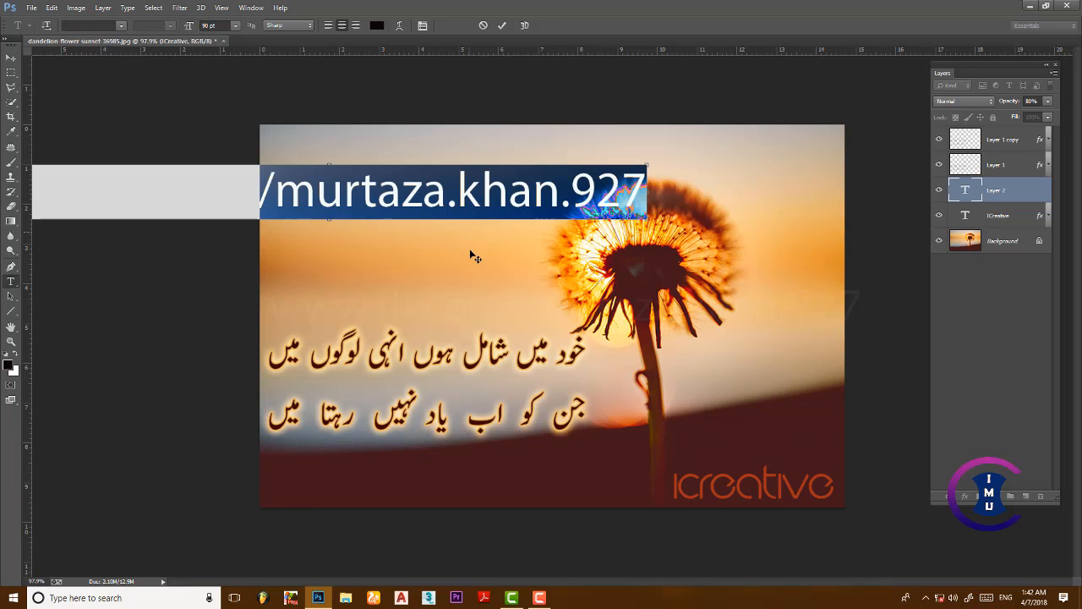
click(235, 26)
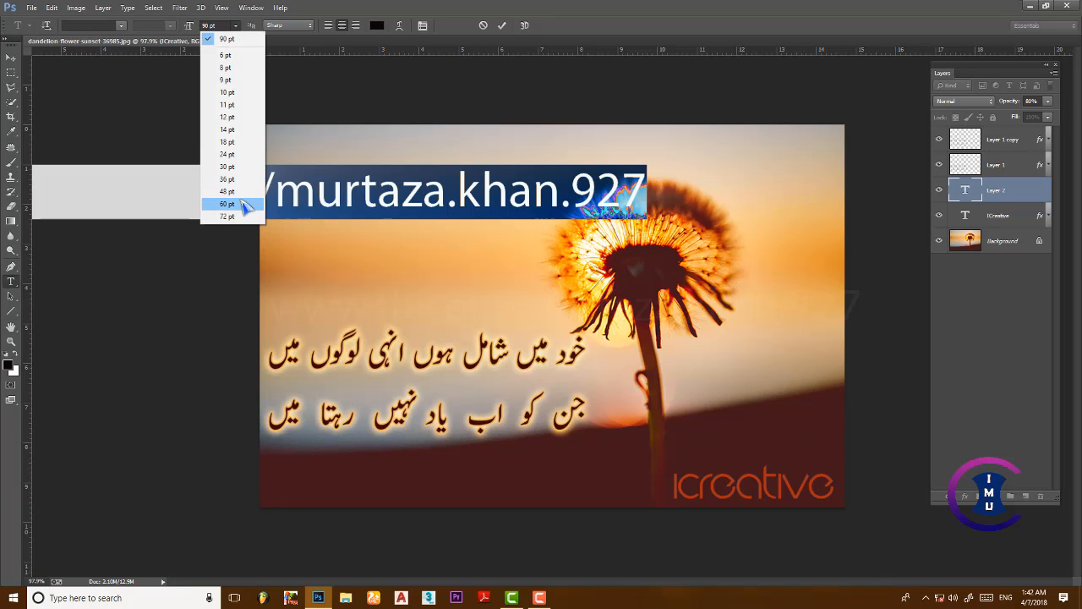
click(226, 179)
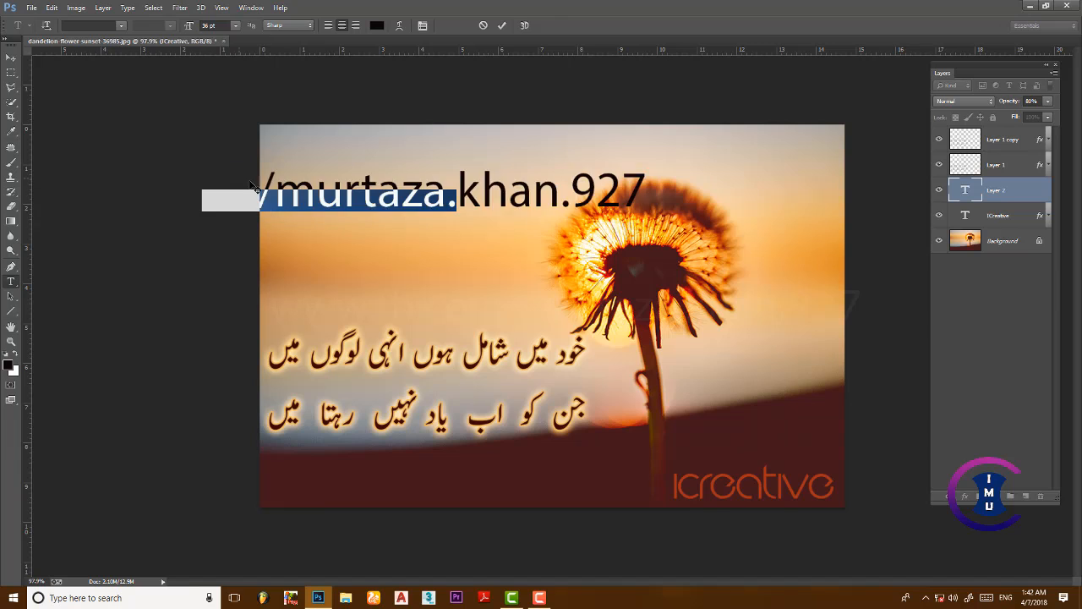
click(11, 58)
drag(340, 203, 572, 145)
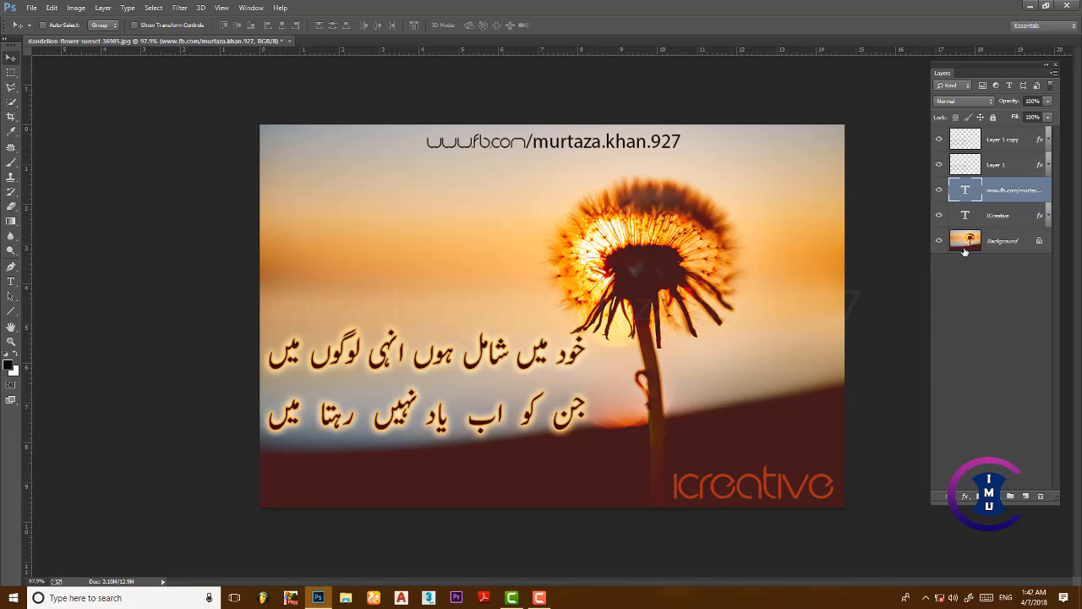
- Lower the page address text layer's opacity to 10%
click(1047, 101)
drag(1051, 115, 999, 117)
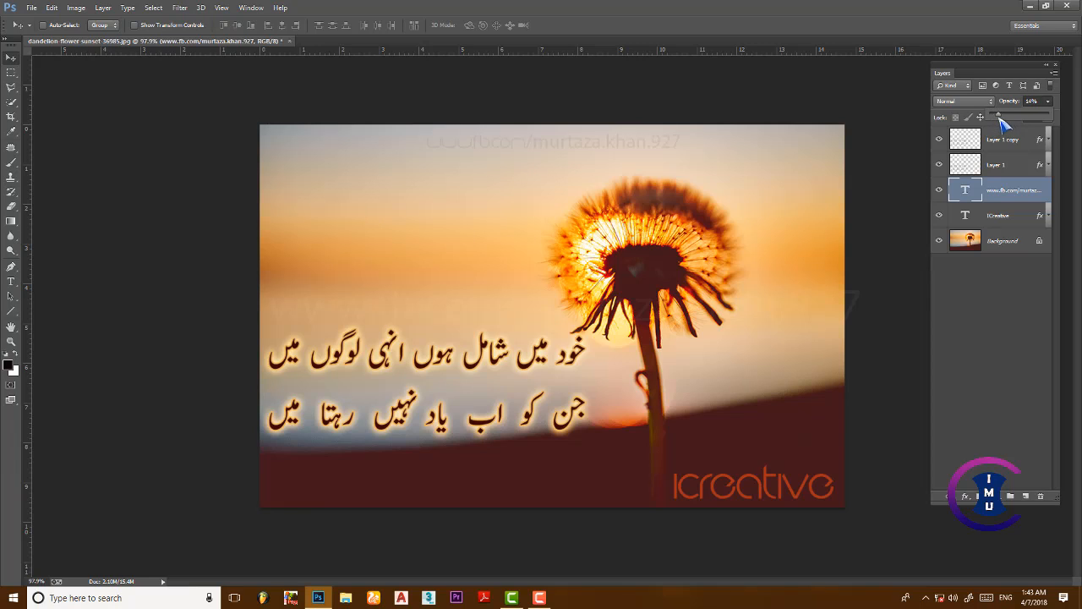
click(1028, 110)
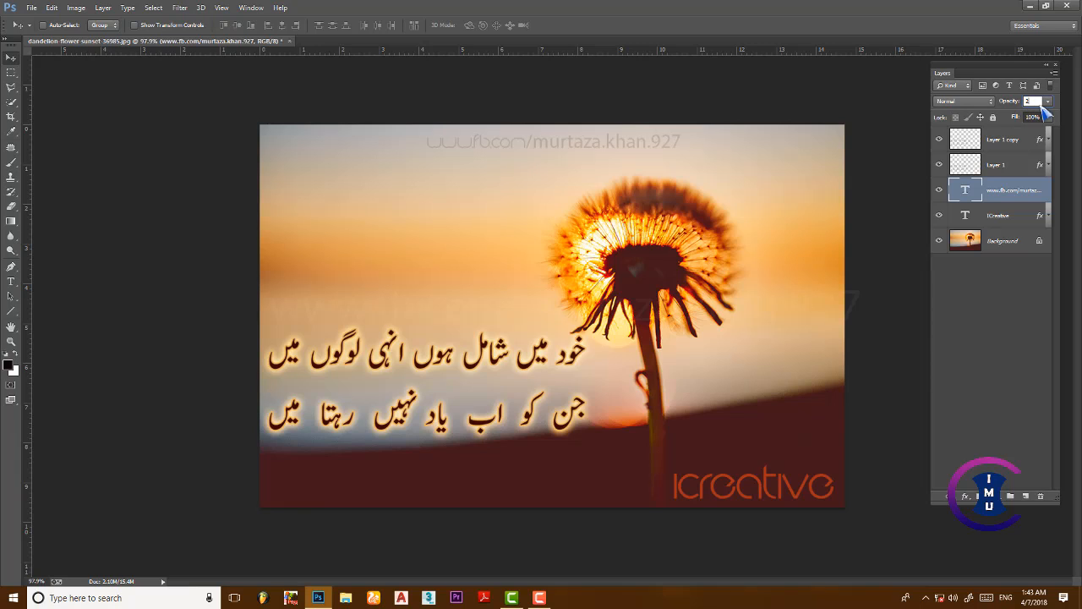
key(BackSpace)
text(10)
key(Return)
- Try placing a copy of the page address text just above the poetry
drag(592, 146, 610, 308)
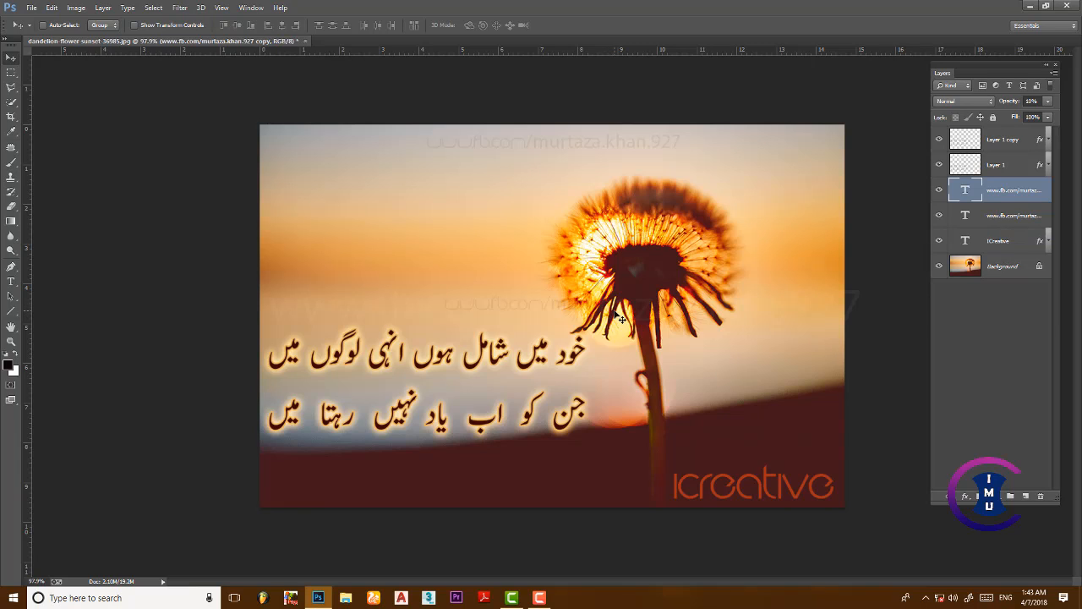
key(ctrl+z)
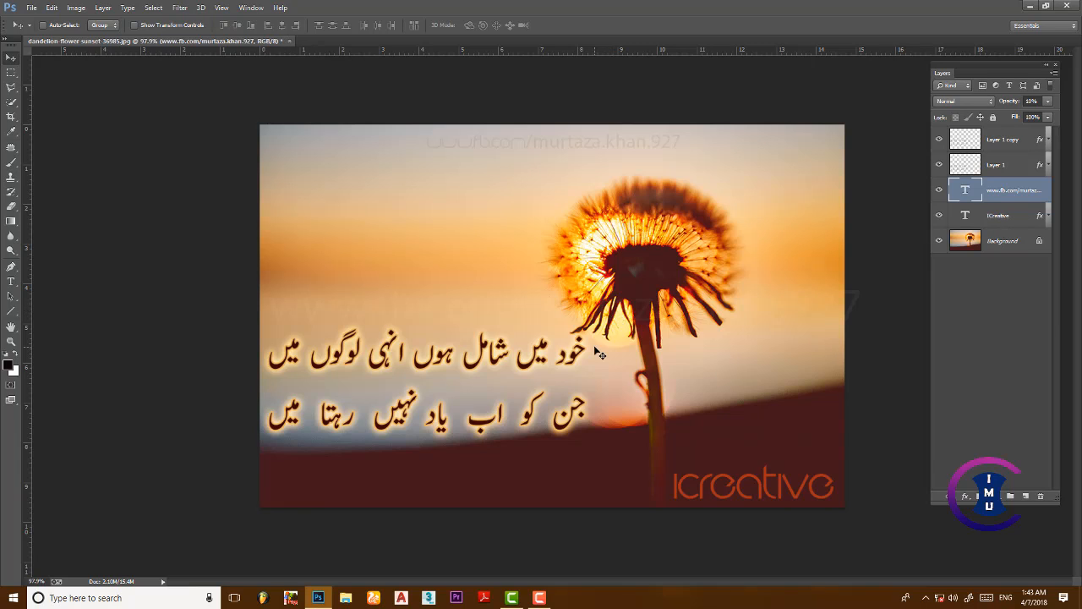
click(31, 7)
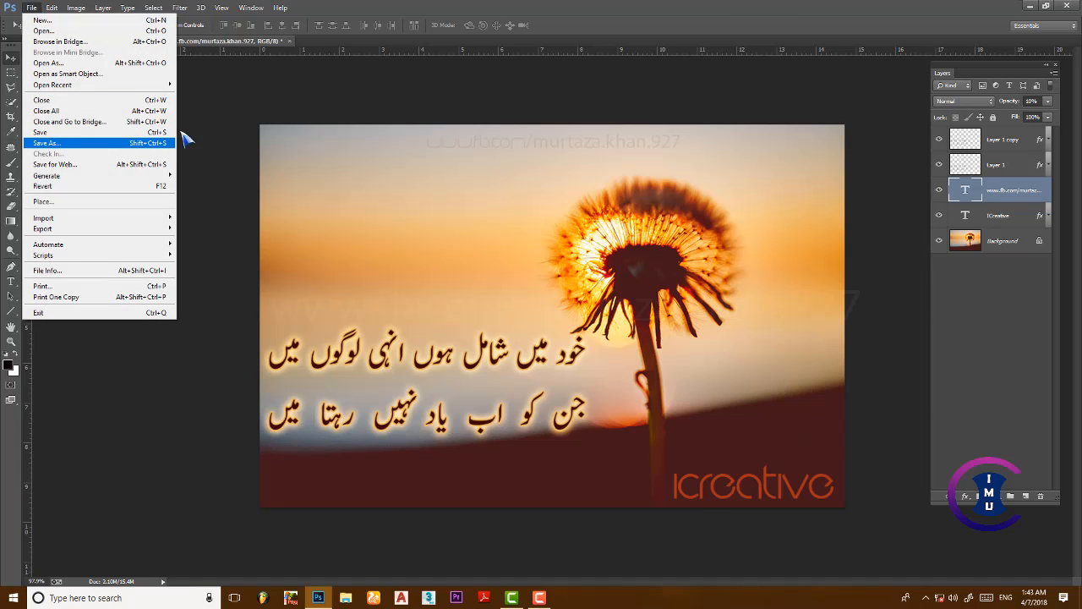
click(690, 163)
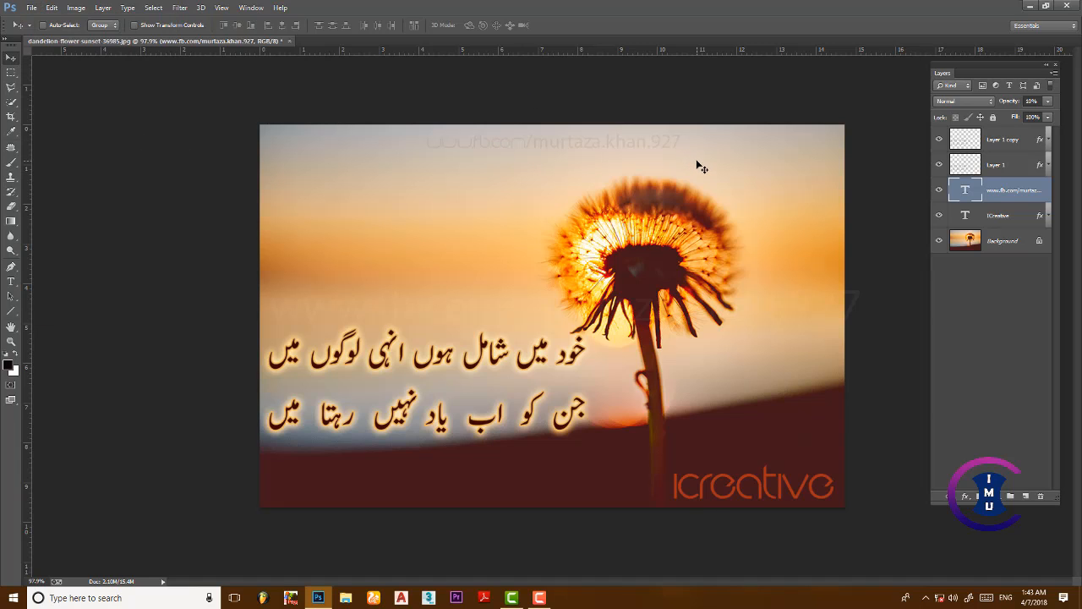
- Stamp all visible layers into a new merged layer, move it to the top of the stack and check it on its own
key(ctrl+shift+alt+e)
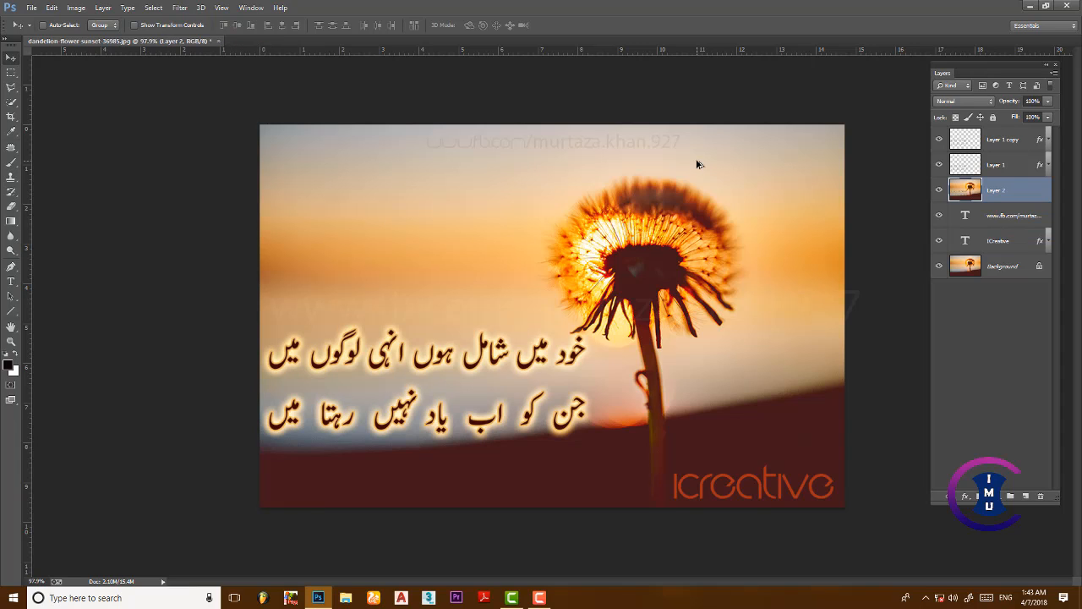
drag(973, 182, 955, 143)
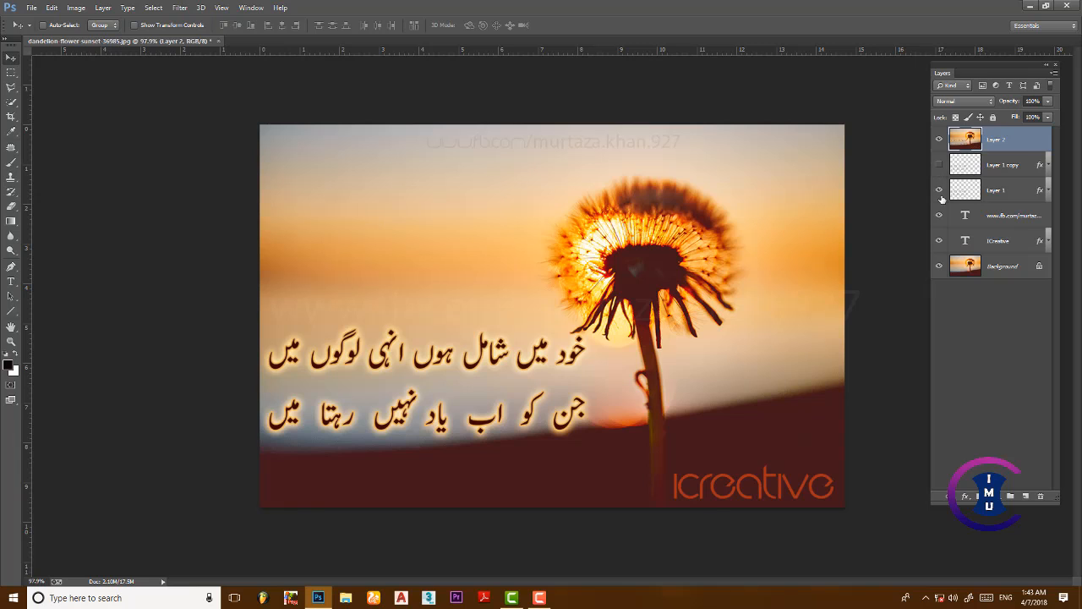
click(938, 141)
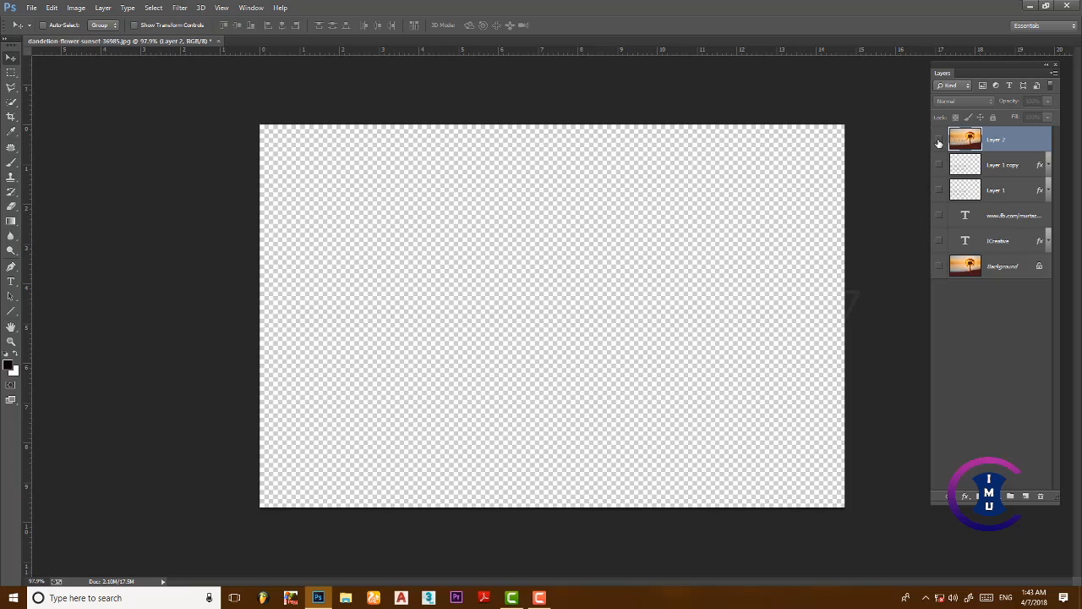
click(938, 141)
click(938, 141)
click(939, 141)
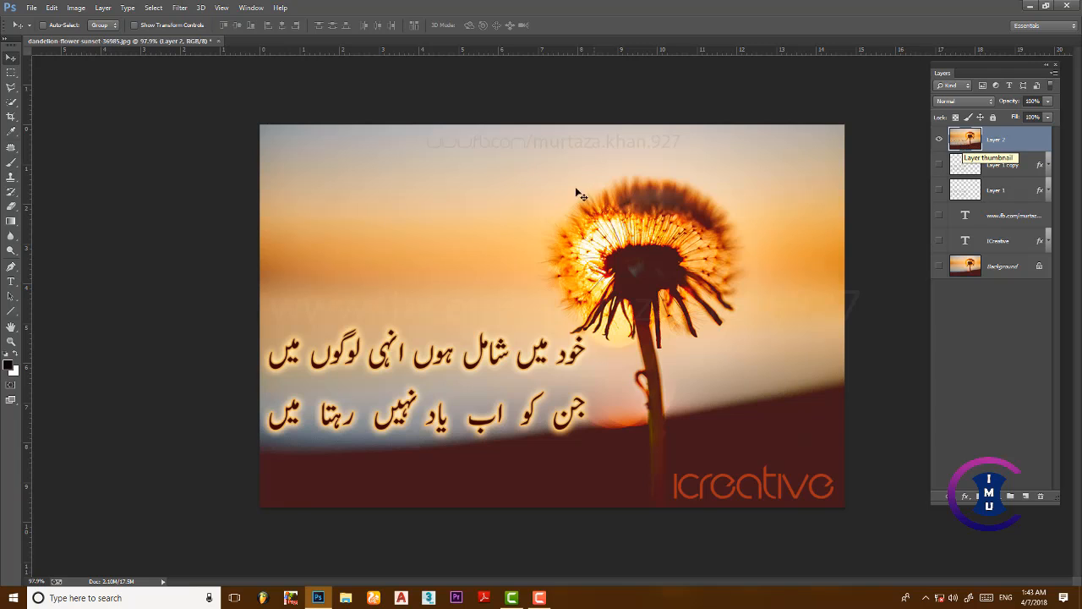
- Apply an Exposure adjustment to the merged layer, trying an exposure of +0.05 and deepening the dark tones
click(84, 10)
mouse_move(103, 38)
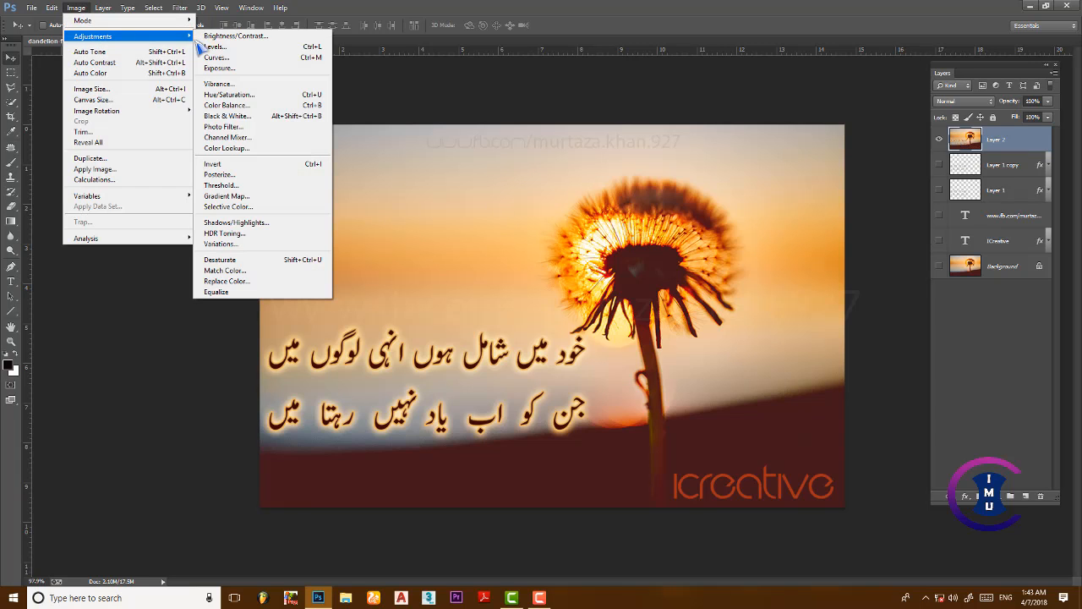
click(230, 68)
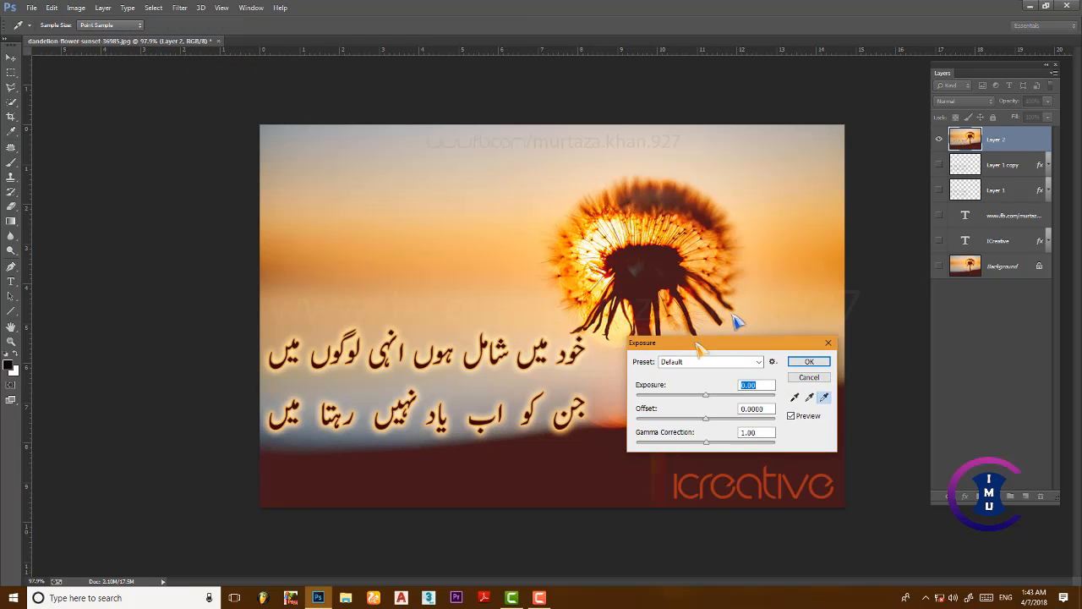
drag(760, 314, 762, 320)
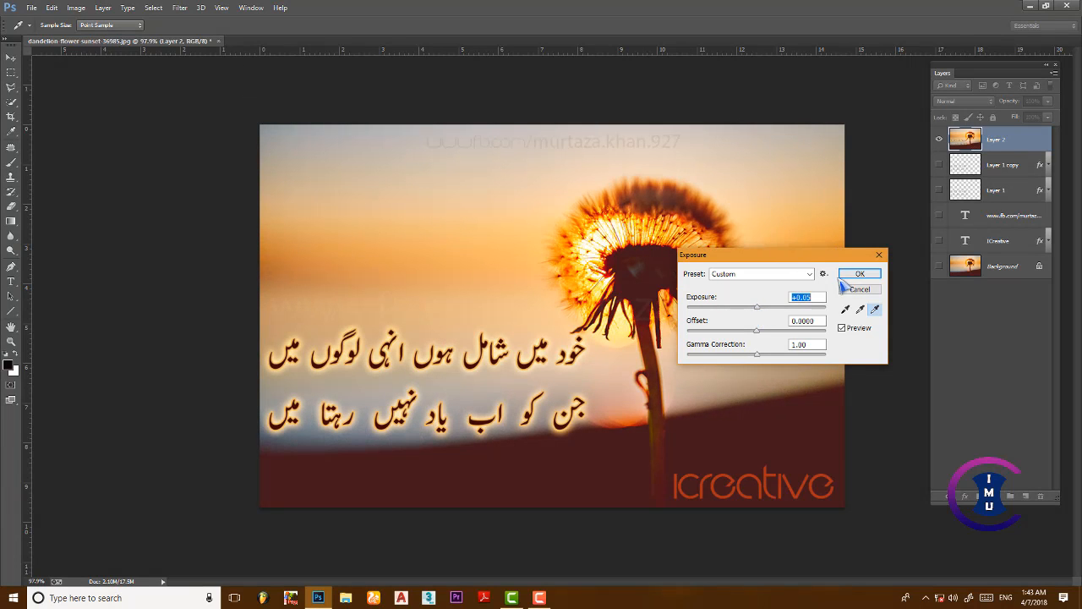
click(137, 15)
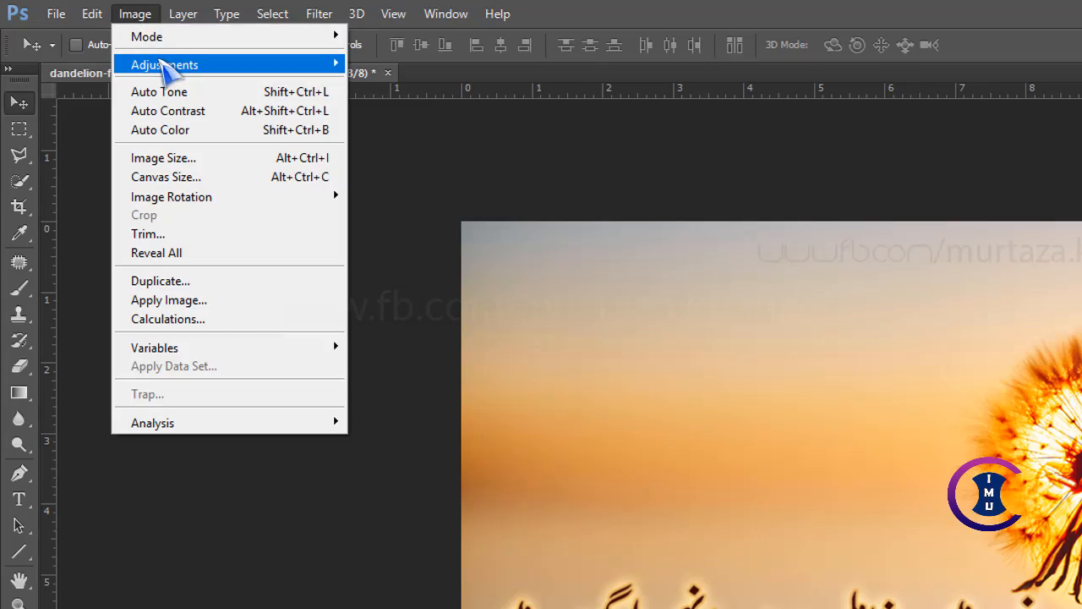
mouse_move(339, 66)
click(418, 121)
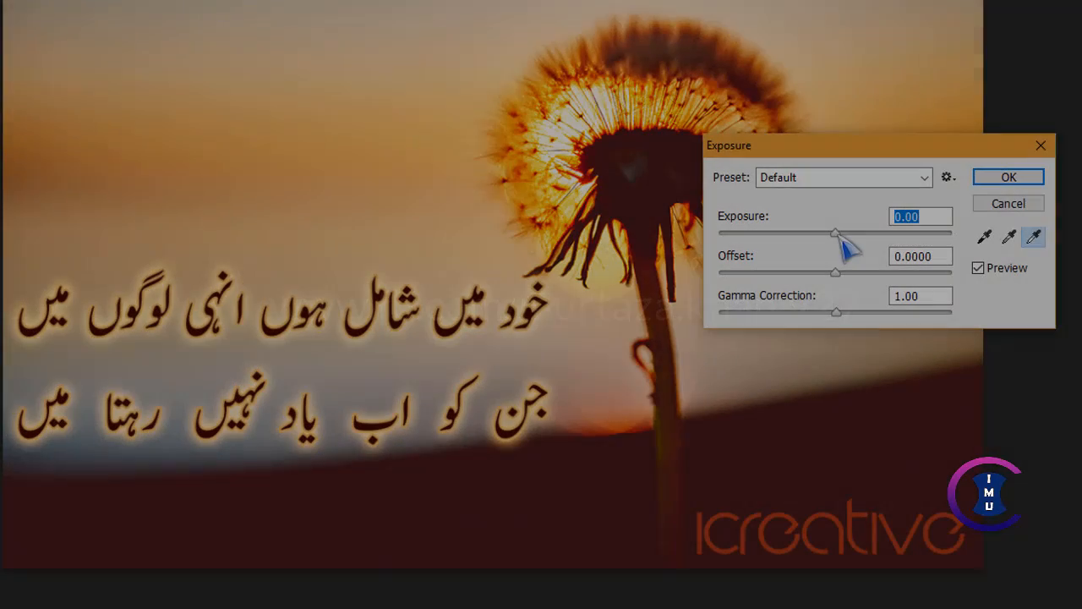
drag(835, 234, 844, 311)
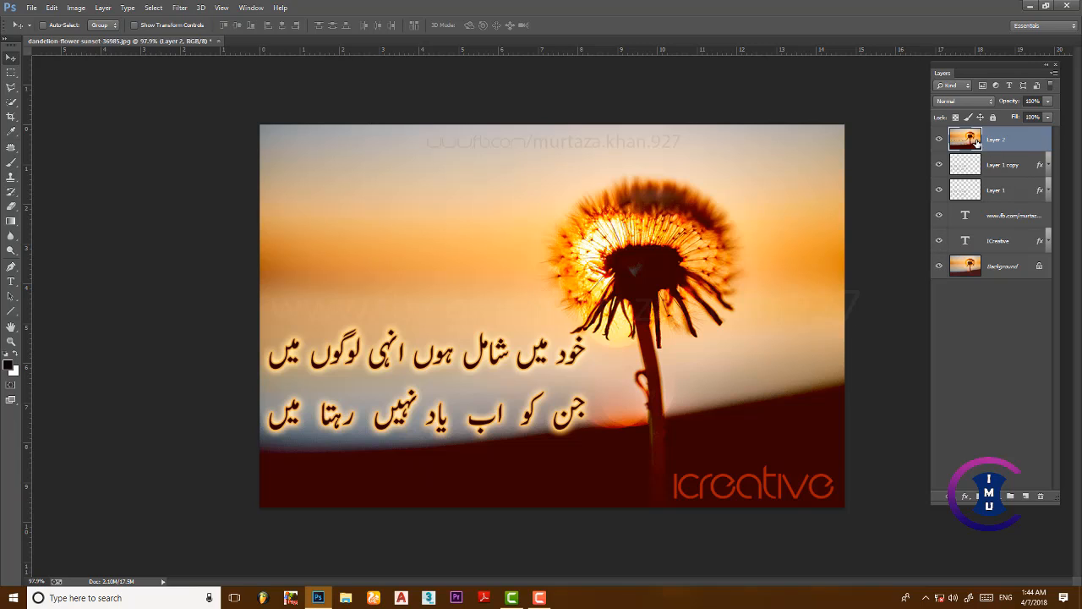
- Reduce the merged layer's opacity to 70%
click(1047, 101)
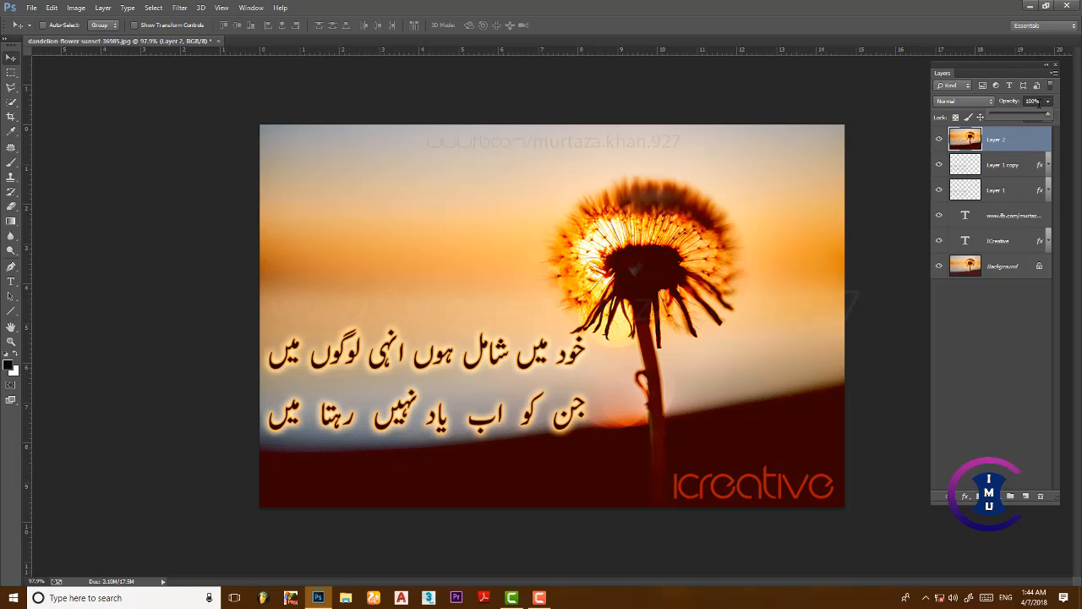
click(1030, 101)
text(70)
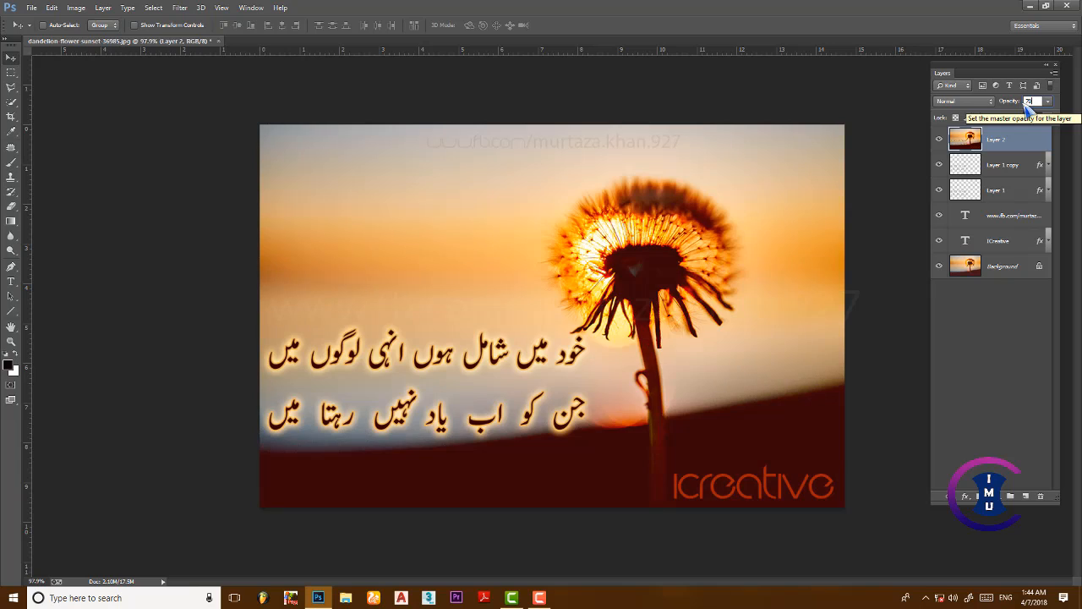
key(Return)
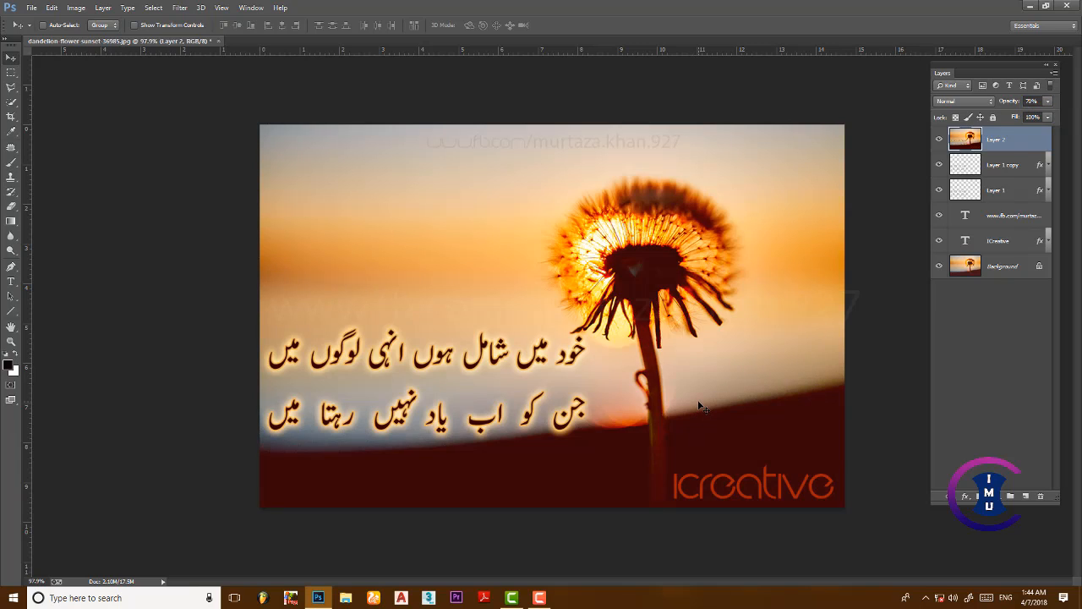
- Save the design to the Desktop as a JPEG named poetry with quality 10 (Maximum)
key(ctrl+shift+s)
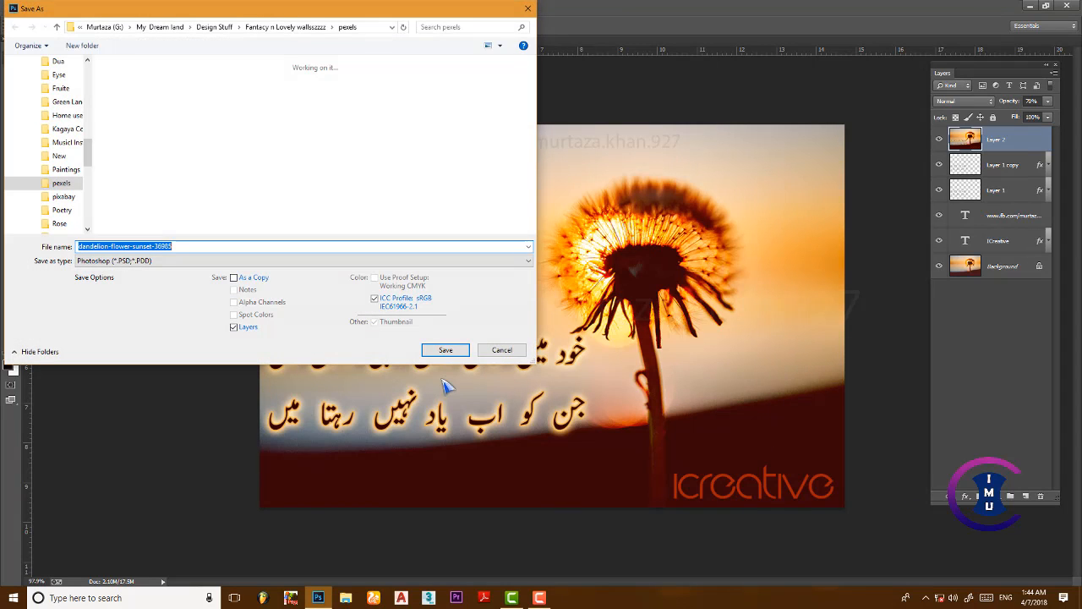
scroll(90, 78, up, 6)
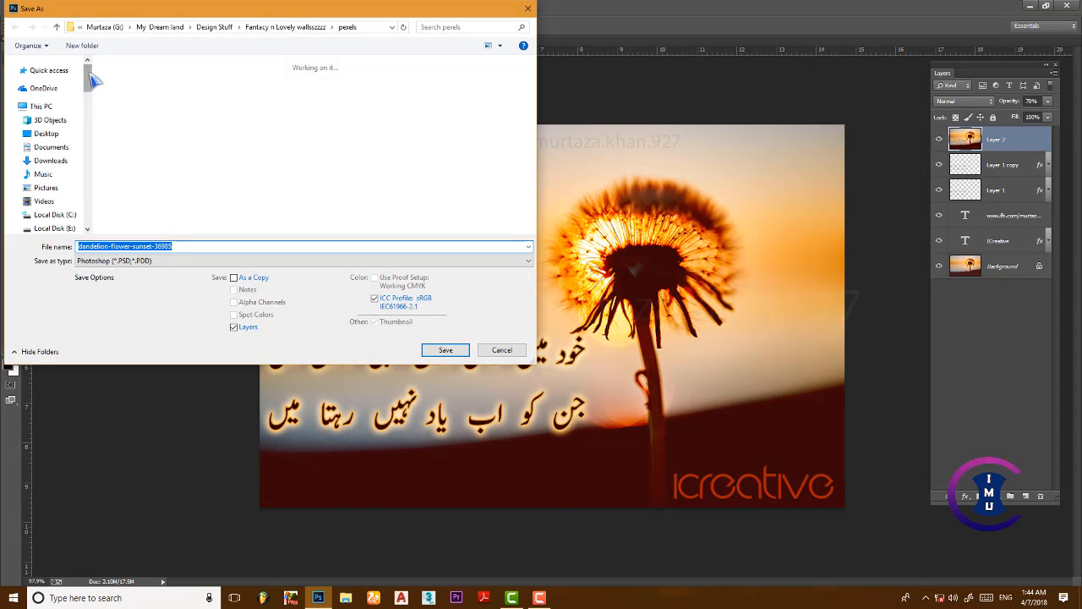
click(41, 106)
click(46, 133)
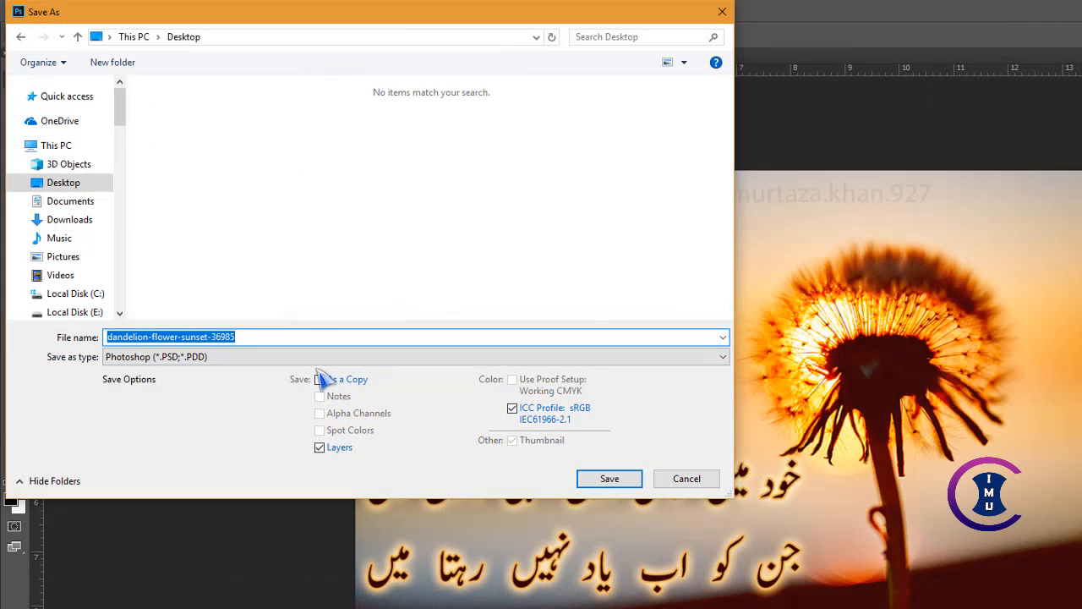
text(p)
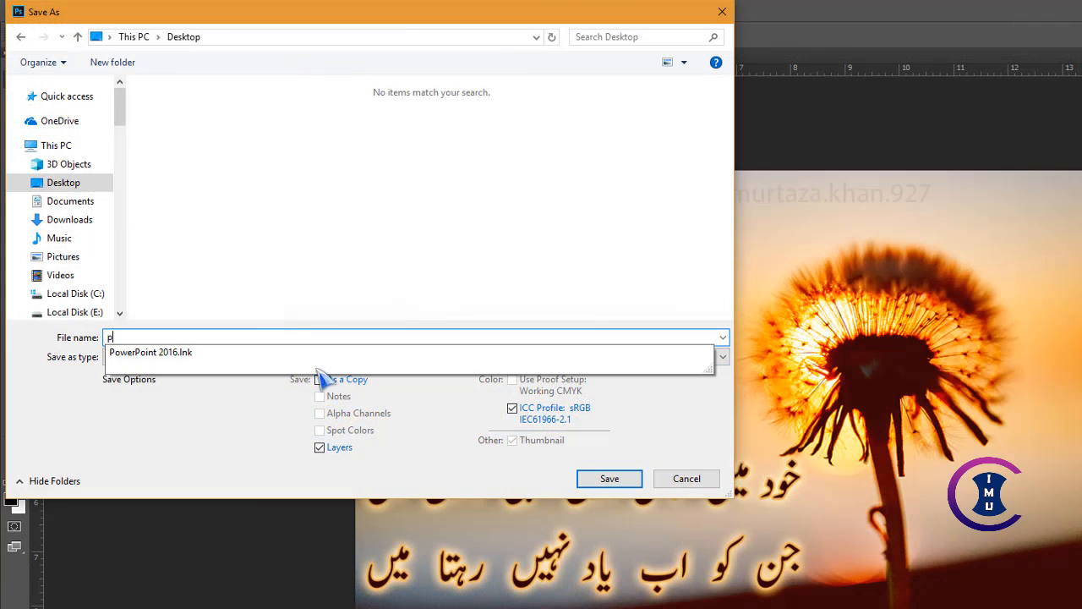
text(oetry)
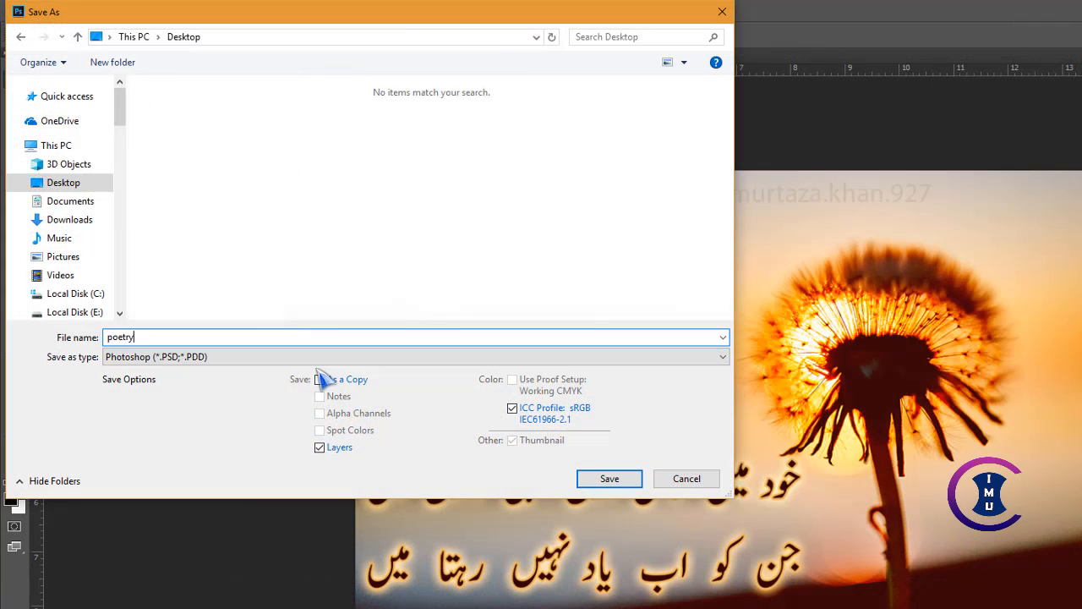
click(260, 358)
click(154, 476)
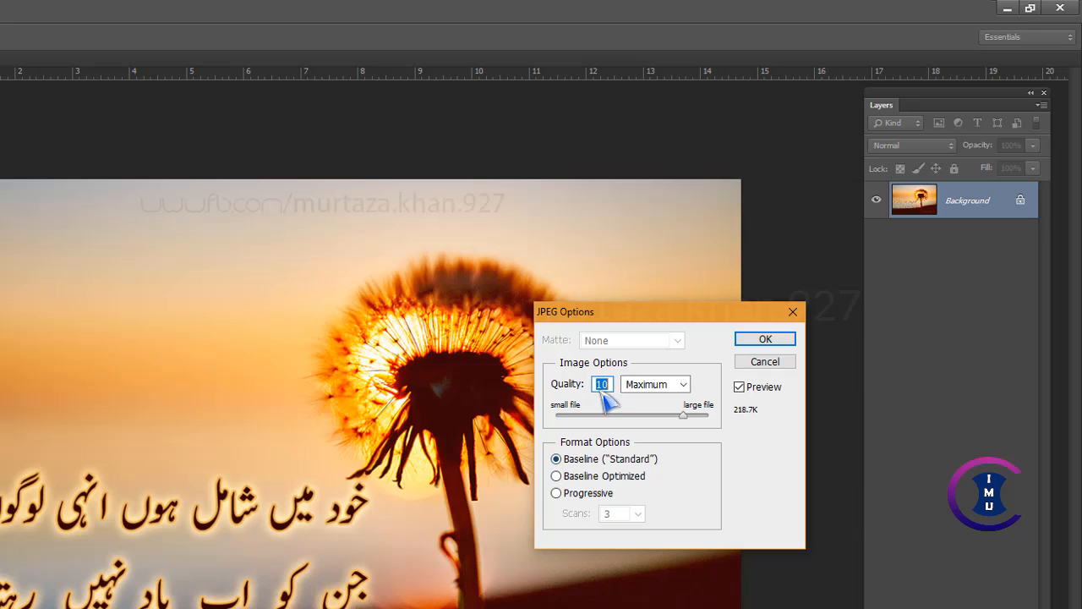
click(766, 339)
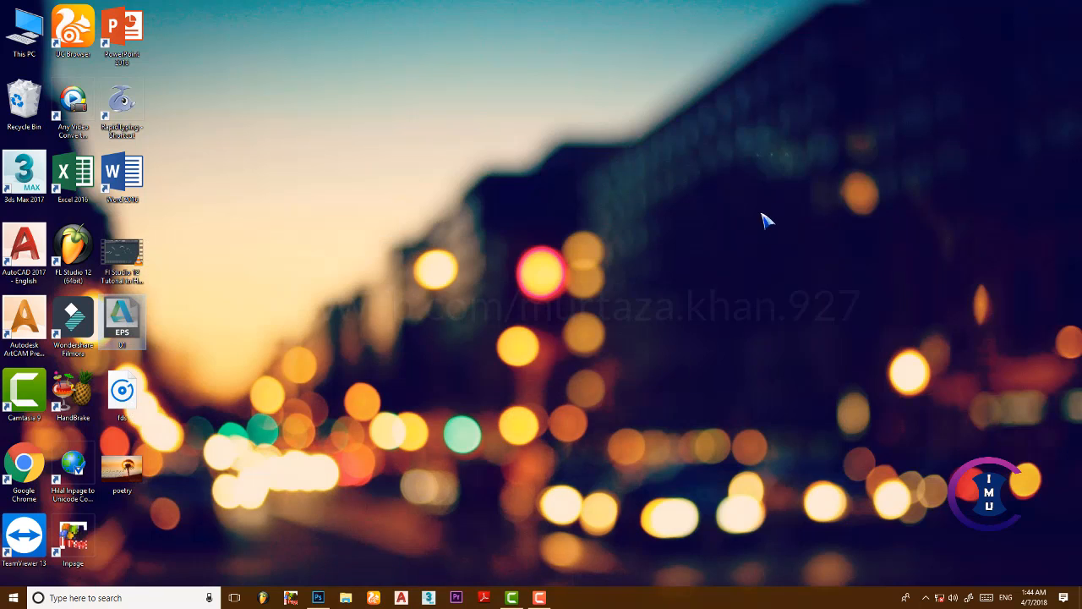
- Open the saved poetry image from the Desktop and examine the finished design up close and as a whole
right_click(762, 214)
click(795, 262)
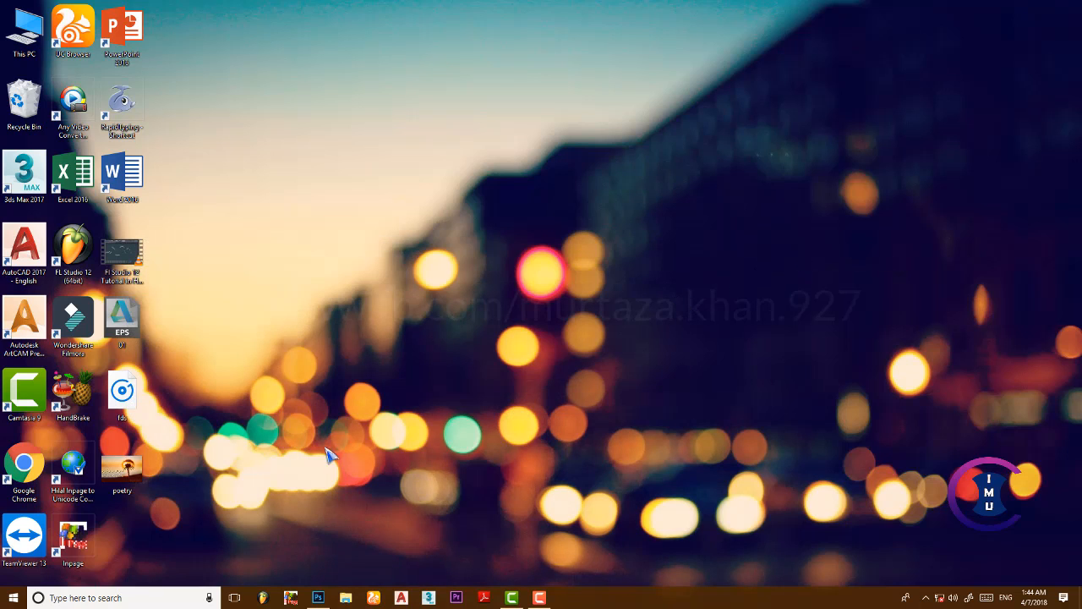
double_click(125, 460)
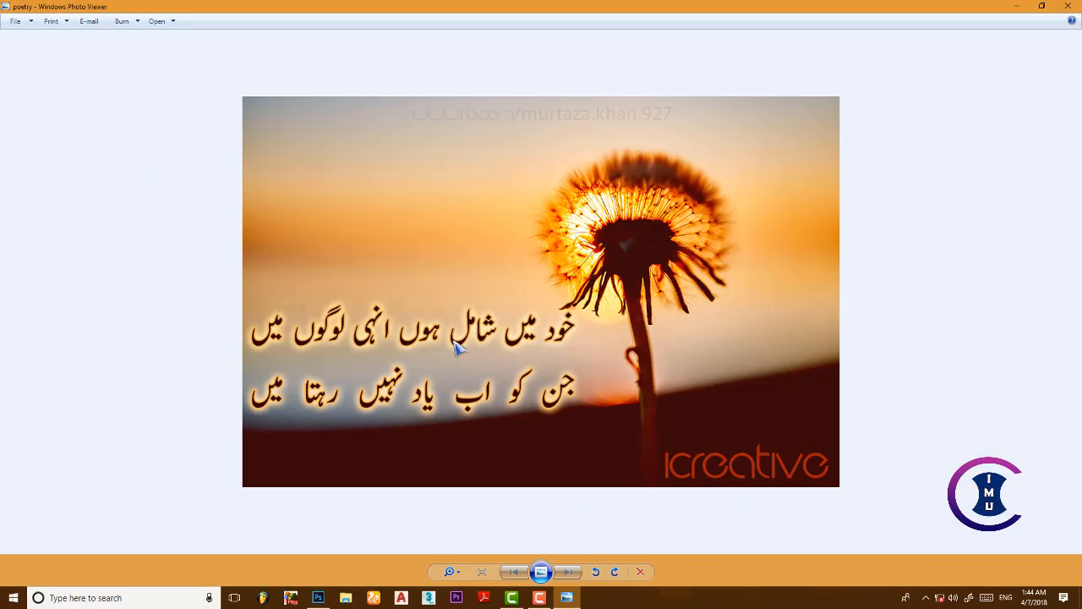
click(1069, 5)
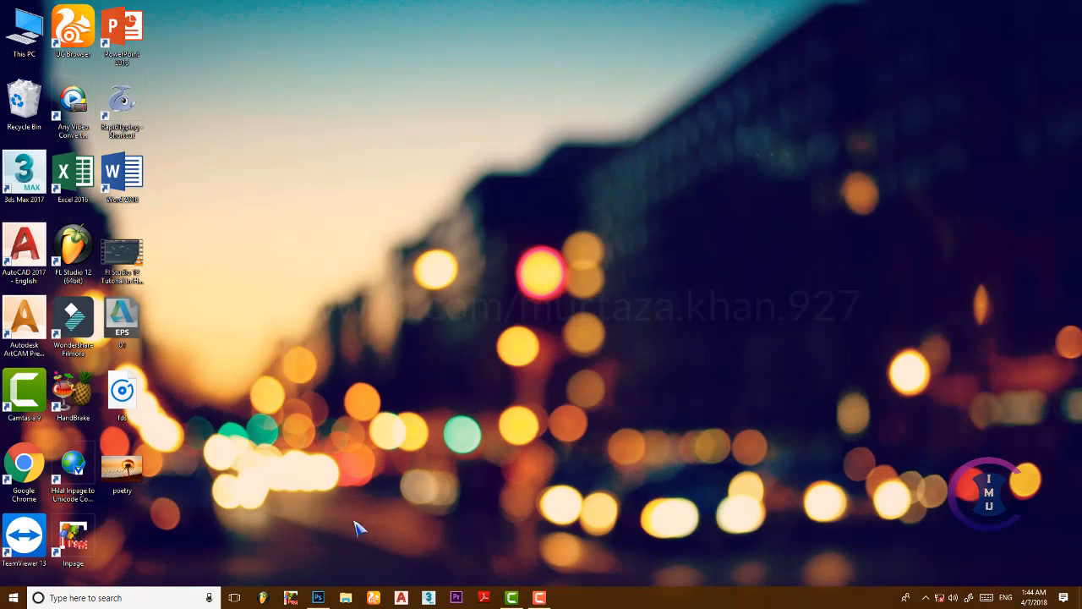
double_click(120, 475)
scroll(508, 353, up, 3)
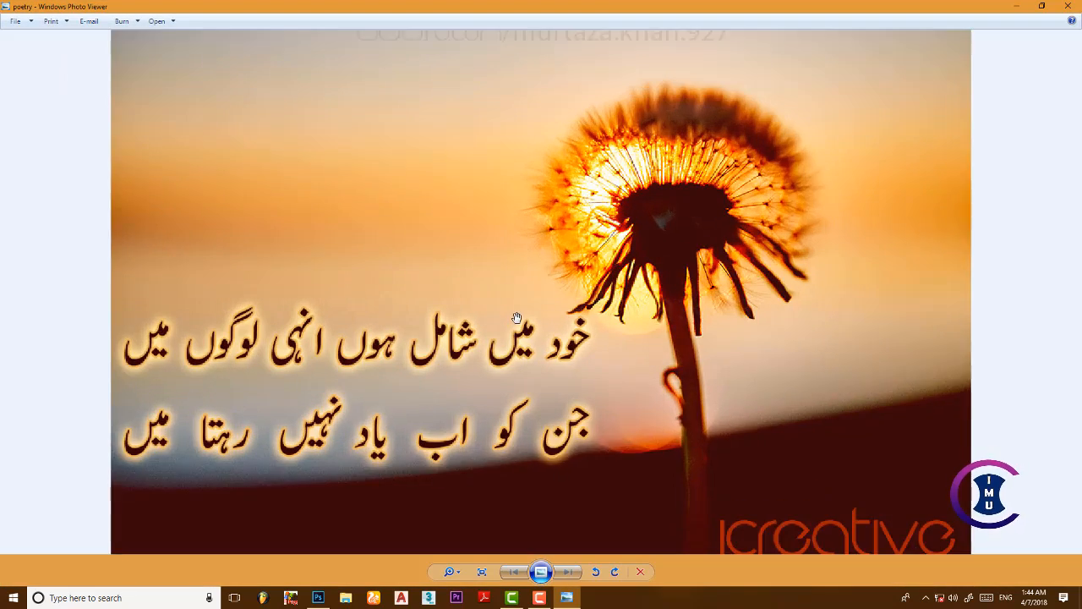
scroll(518, 321, down, 3)
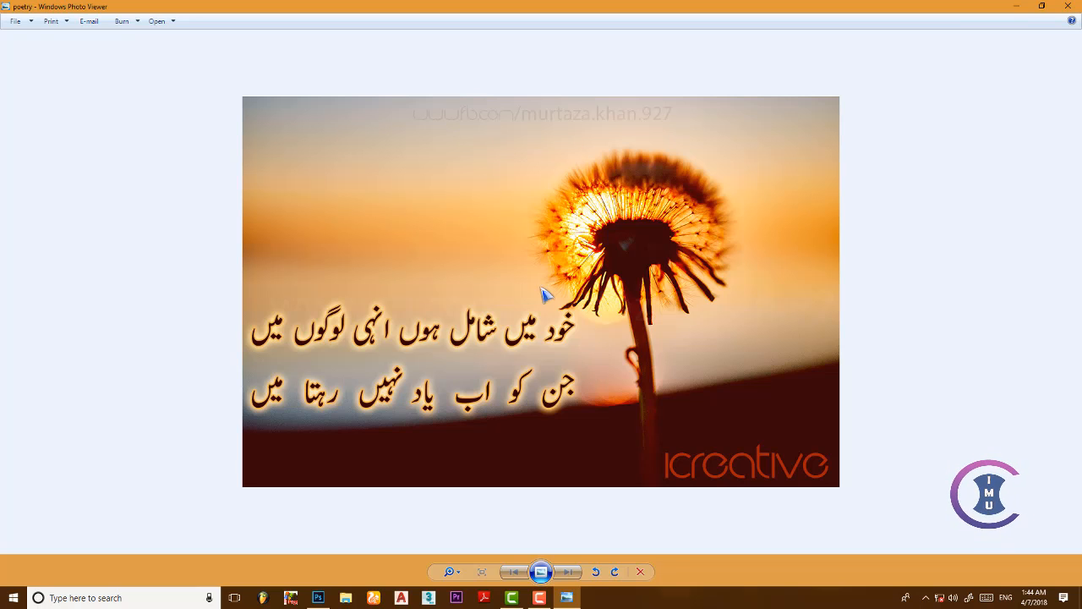
scroll(511, 354, up, 3)
scroll(512, 354, down, 3)
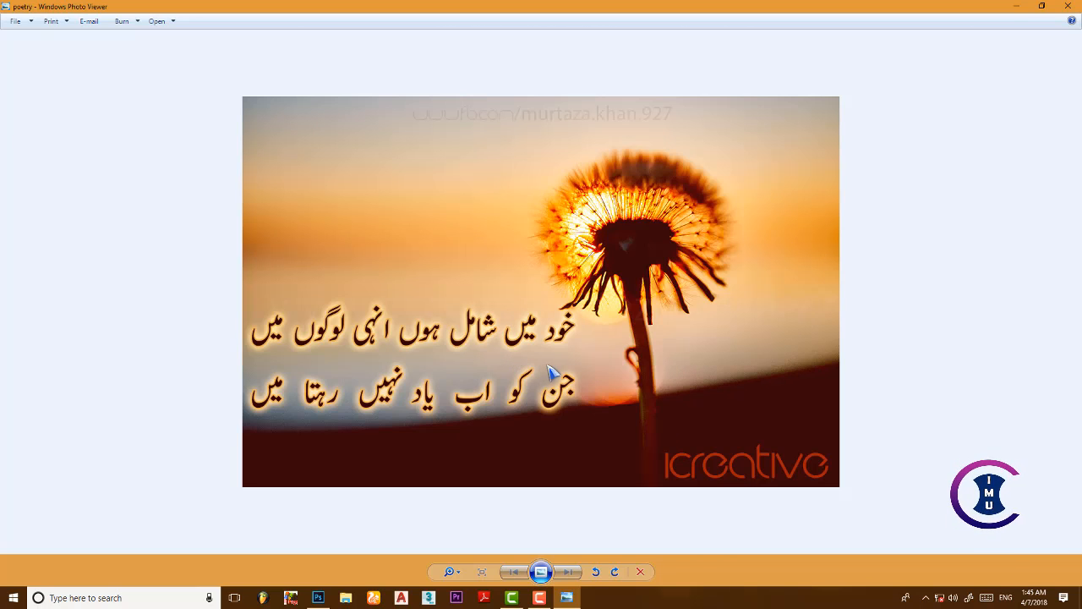